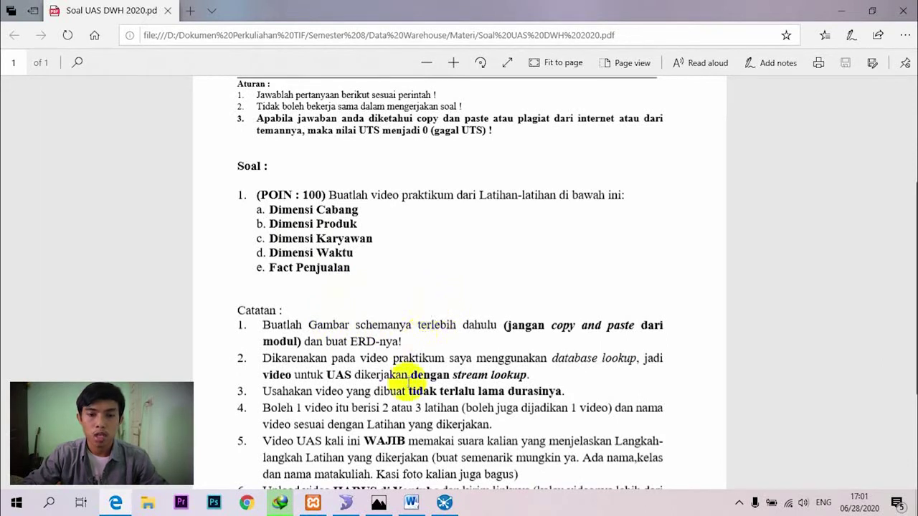
- Review the star schema image and the phi_minimart ERD in Word, then return to the exam question PDF
left_click(379, 505)
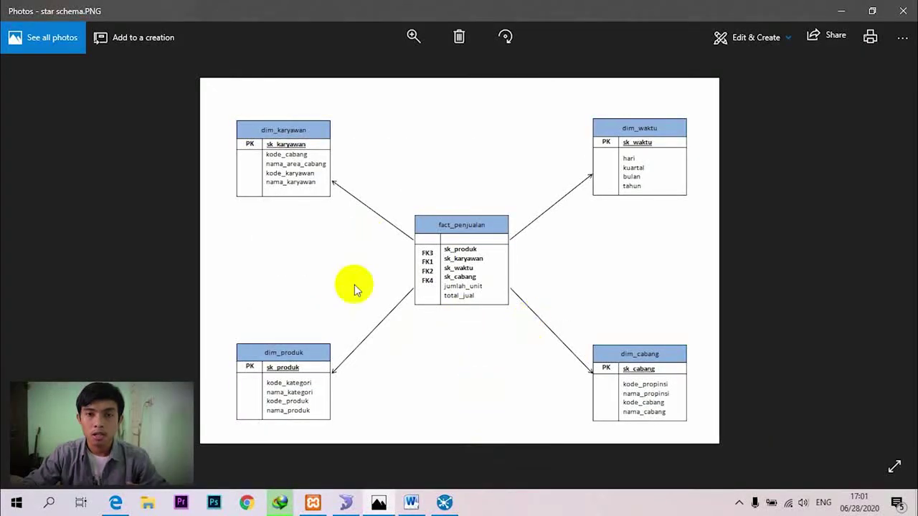
left_click(410, 500)
scroll(386, 245, "down", 1)
scroll(398, 260, "up", 2)
scroll(411, 318, "down", 1)
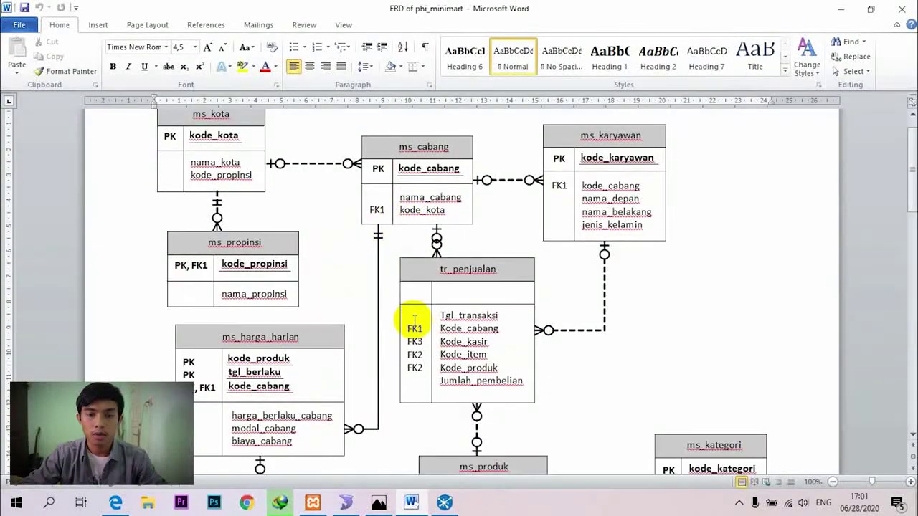
left_click(130, 505)
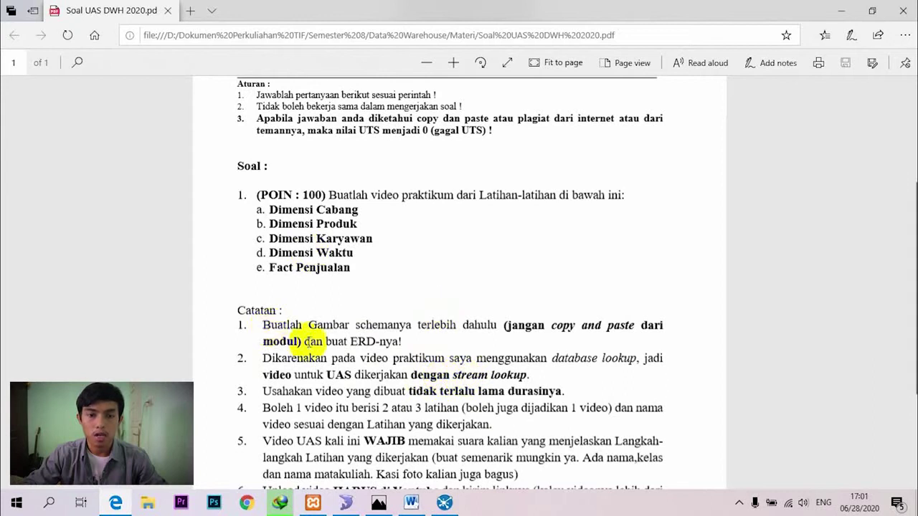
- Switch to Spoon and create a new blank transformation
left_click(452, 506)
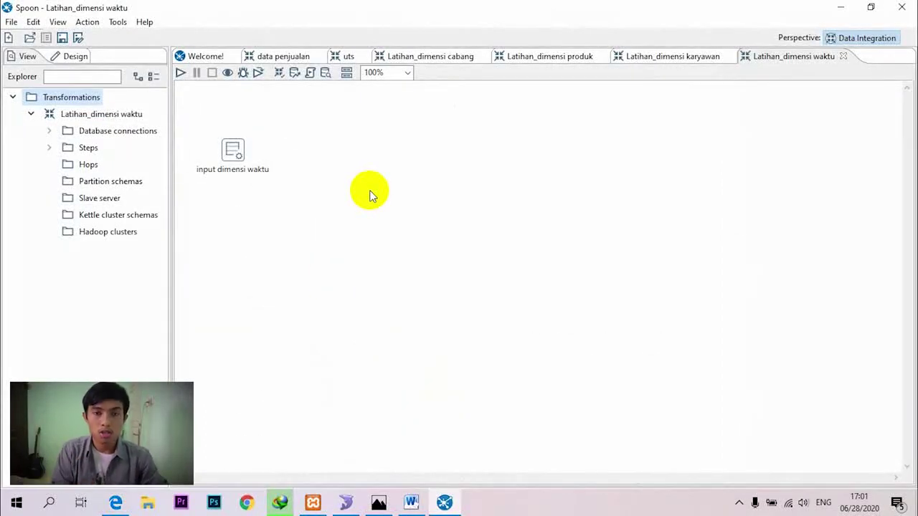
key("ctrl+n")
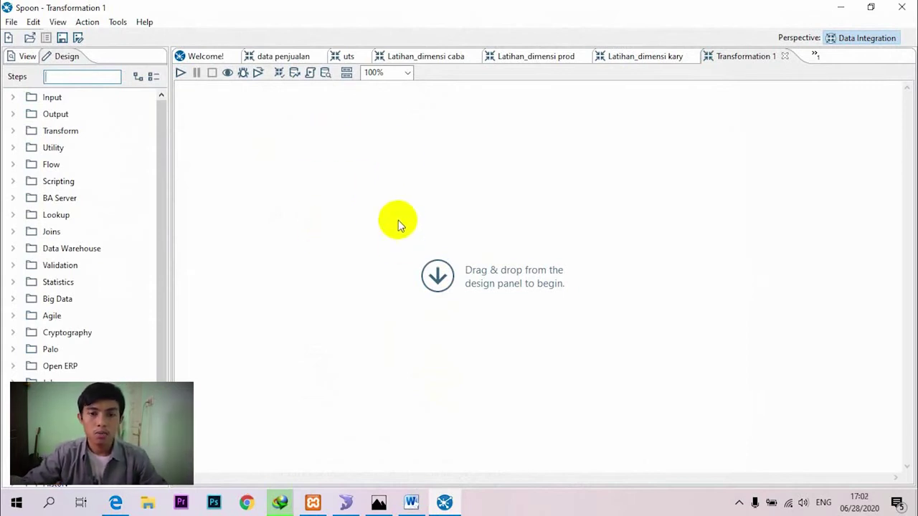
- Switch to SQLyog and create a database named phi_olap_2020 on root@localhost with default charset and collation
left_click(346, 502)
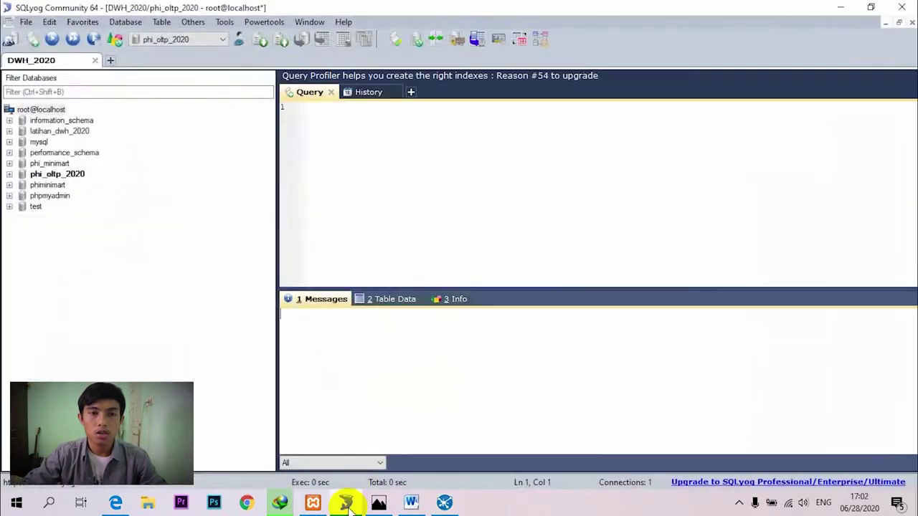
right_click(41, 113)
left_click(82, 137)
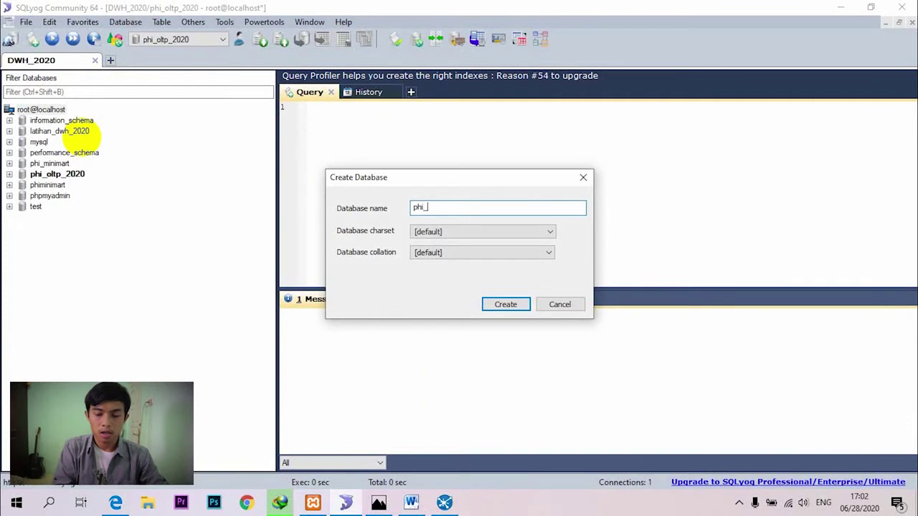
type("phi_olap_2020")
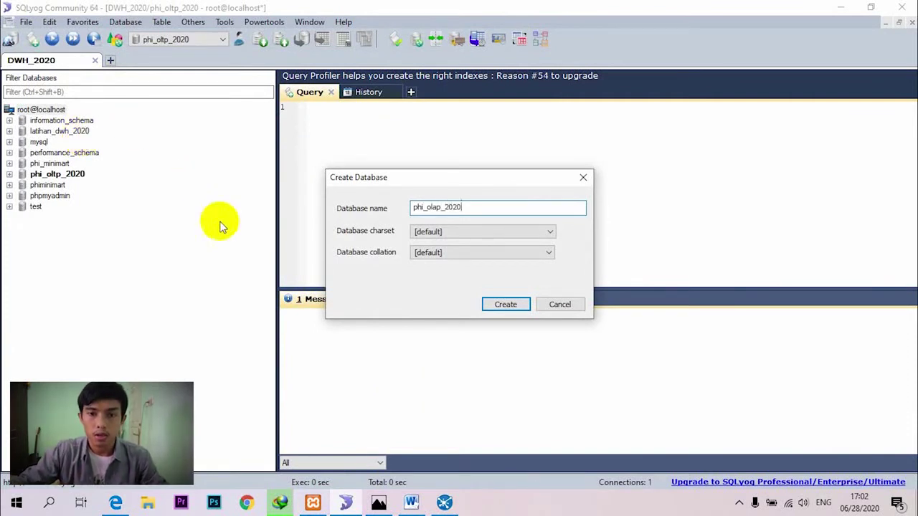
left_click(495, 304)
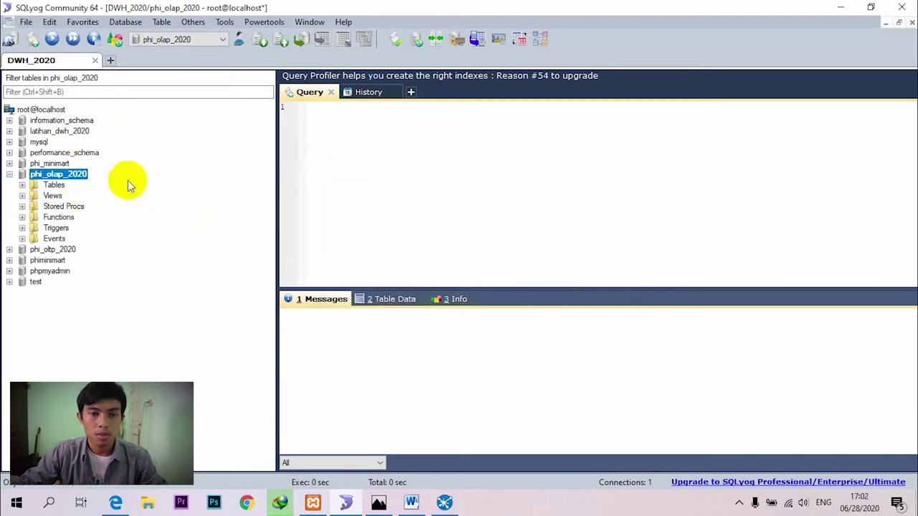
- In Spoon, create and test a MySQL connection phi_olap_2020 to the phi_olap_2020 database on localhost, port 3306, user root
left_click(444, 502)
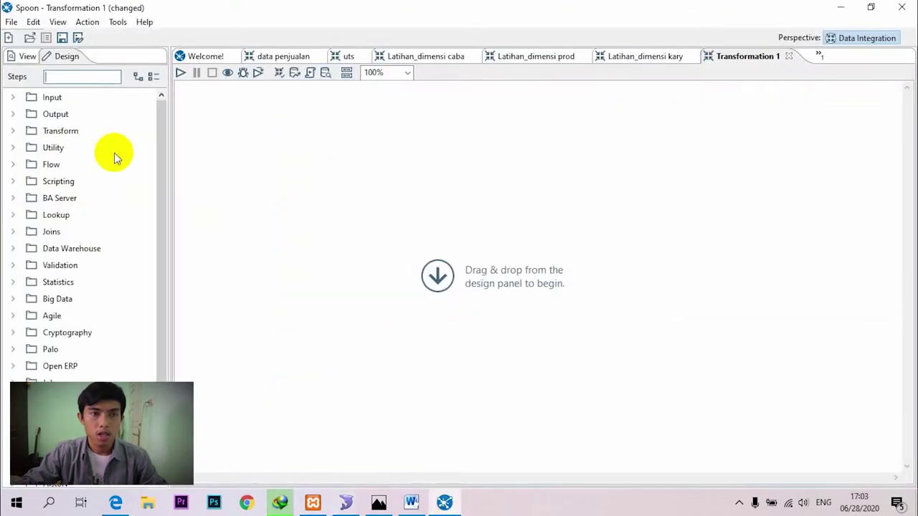
left_click(21, 60)
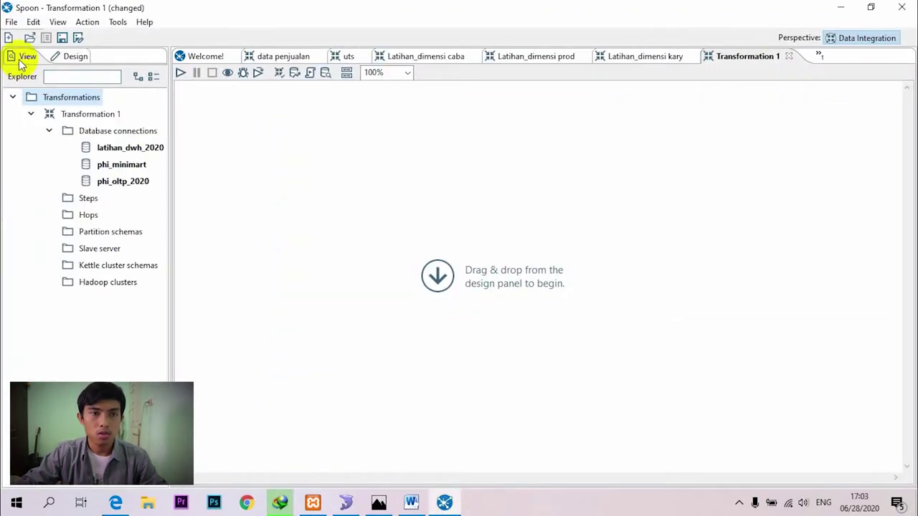
right_click(107, 134)
left_click(133, 137)
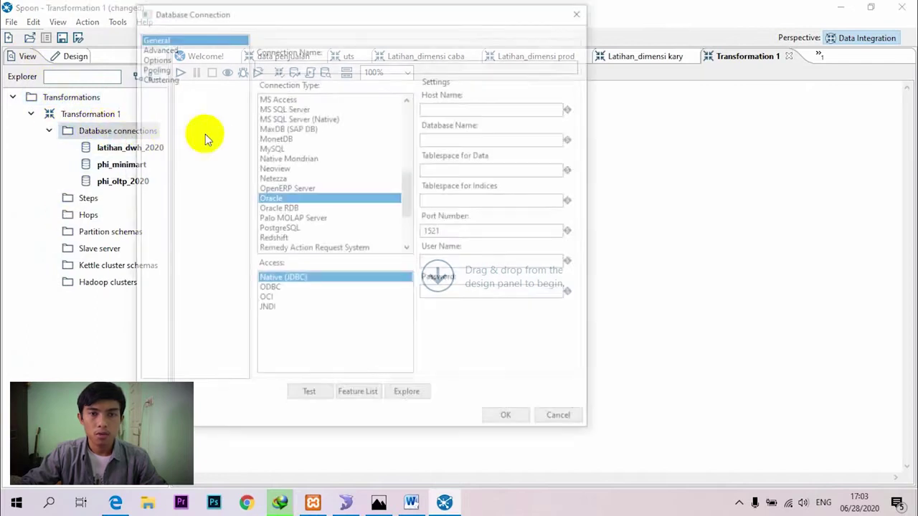
left_click(269, 147)
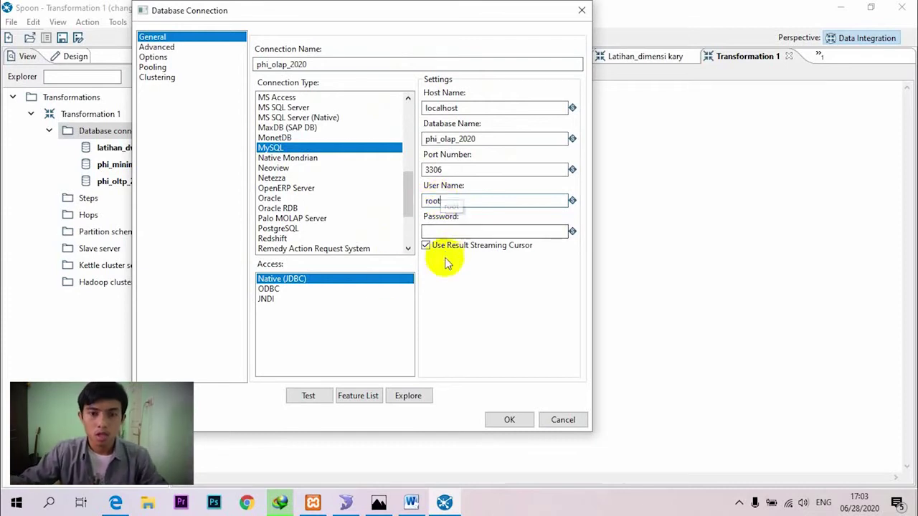
left_click(307, 399)
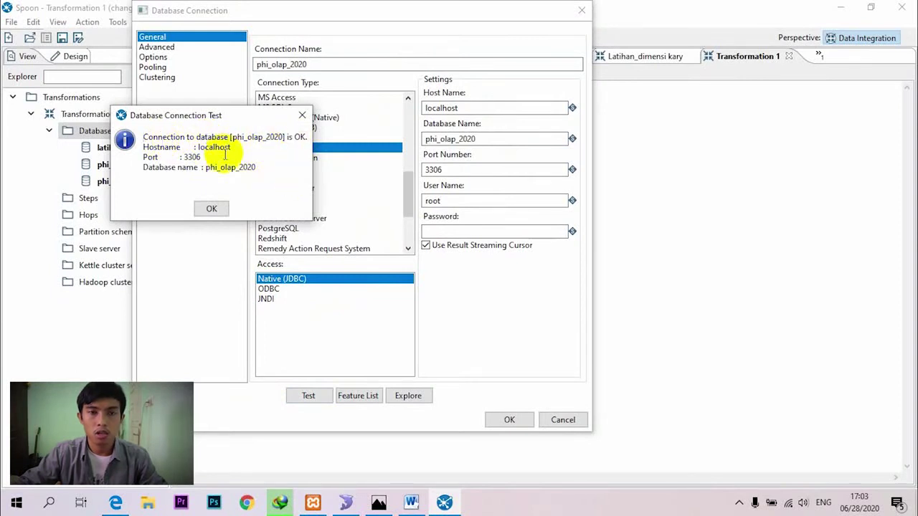
left_click(212, 208)
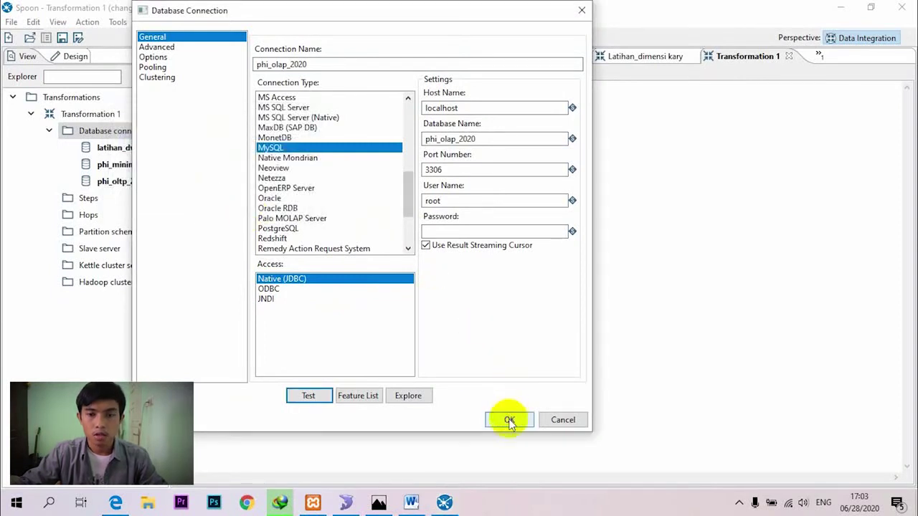
left_click(509, 420)
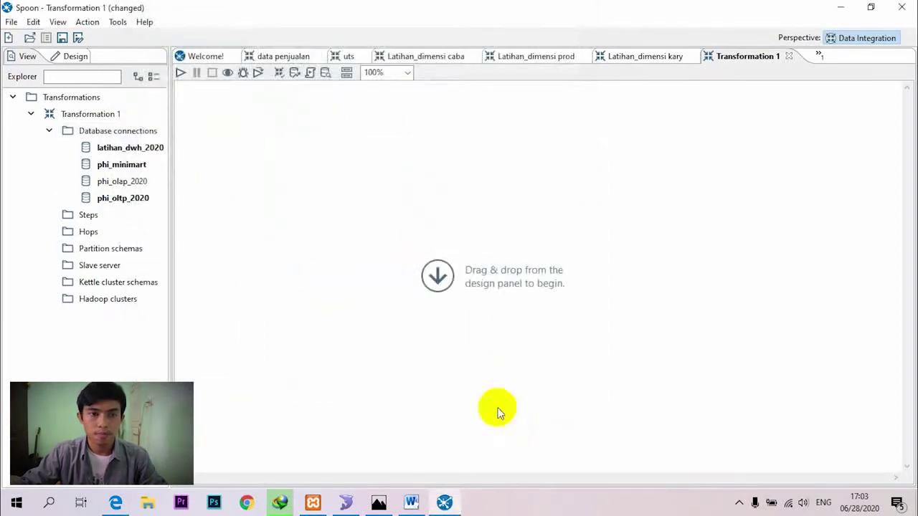
- Share the phi_olap_2020 database connection
right_click(123, 186)
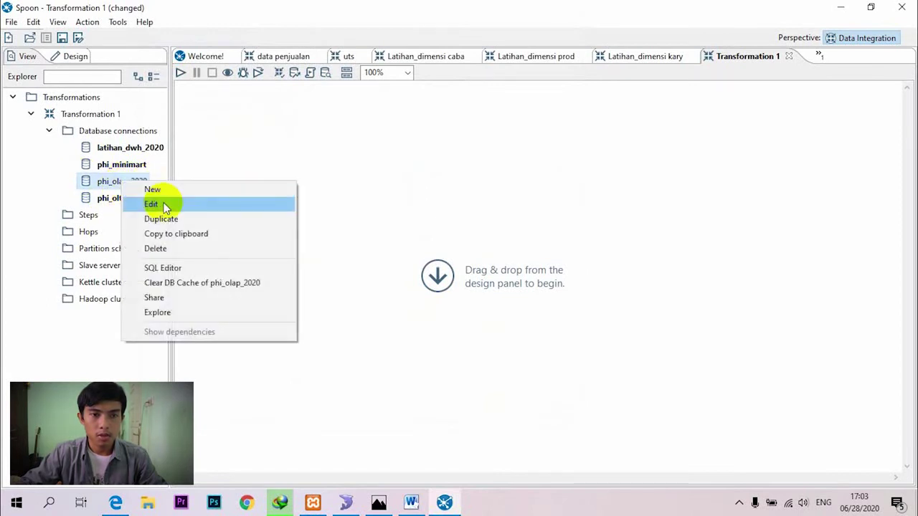
left_click(178, 297)
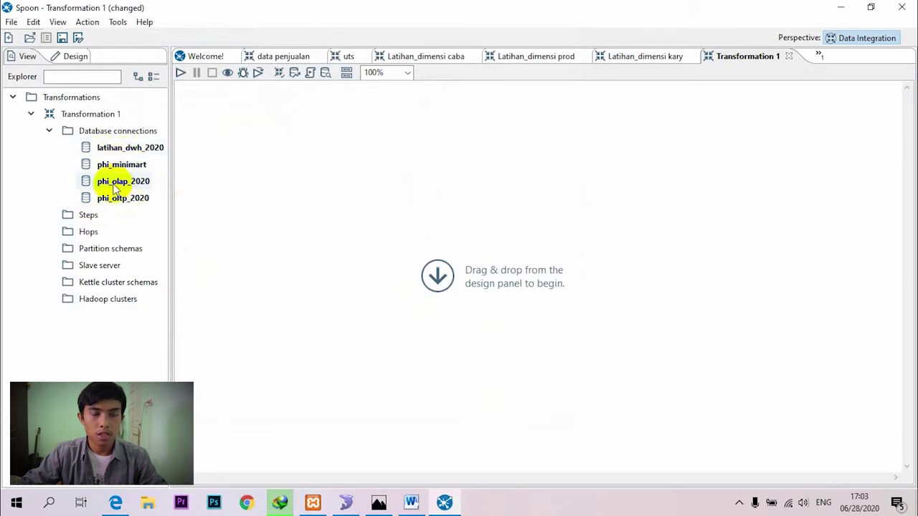
- Examine the dim_cabang table in the star schema image and the list of dimensions in the exam PDF
left_click(66, 58)
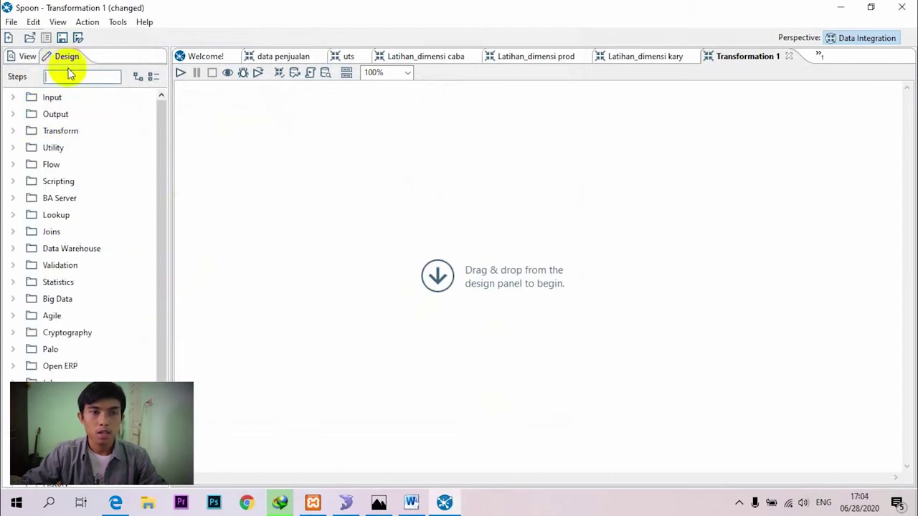
left_click(376, 500)
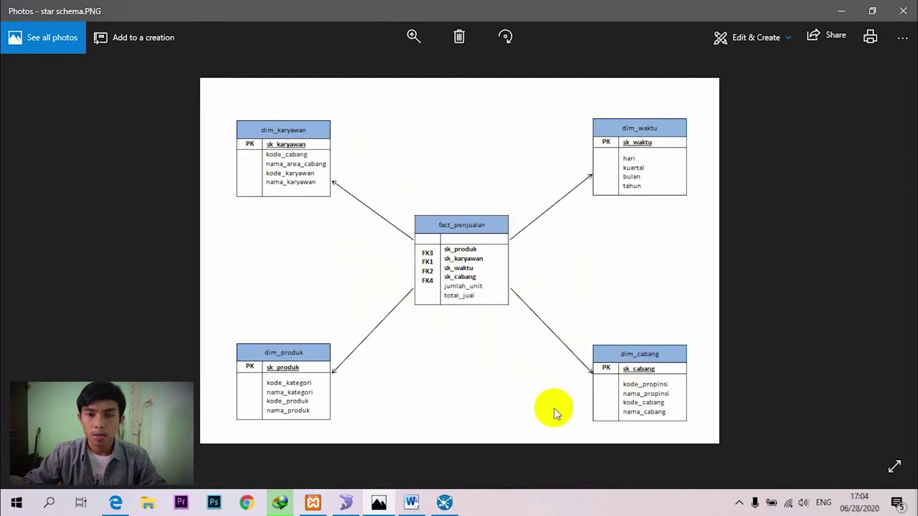
left_click(121, 504)
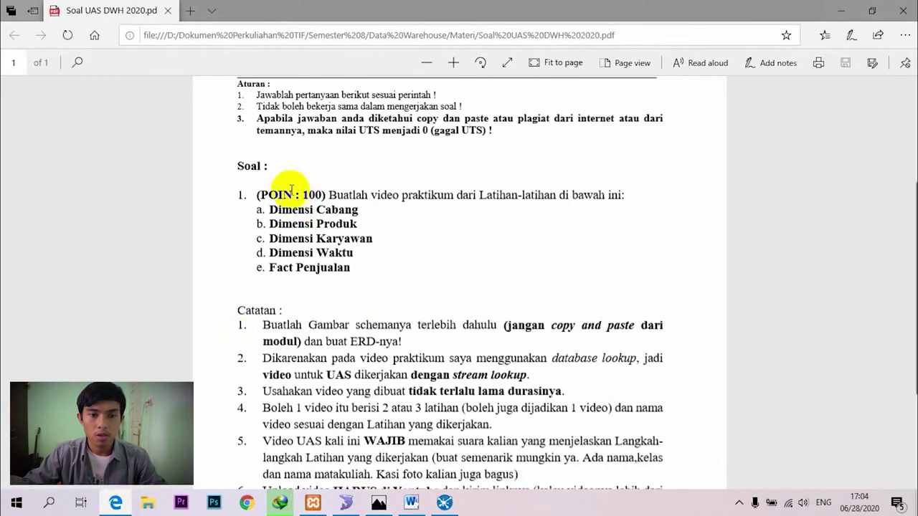
left_click(122, 506)
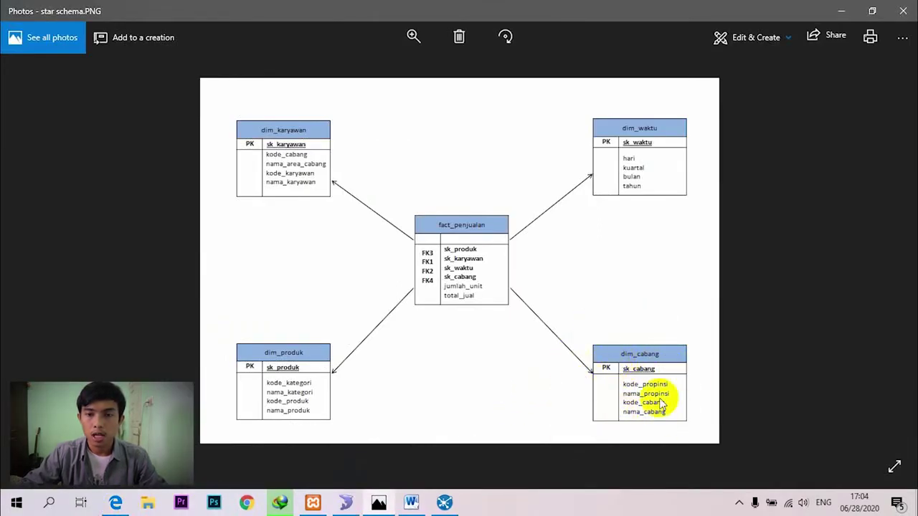
- In Spoon, add a Table input step named "input ms cabang" to the canvas and set its connection to phi_minimart
left_click(444, 502)
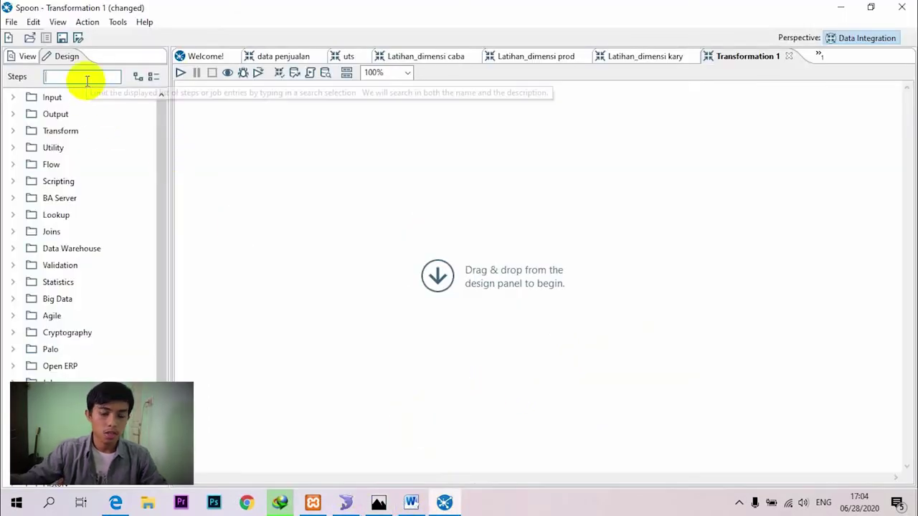
type("table")
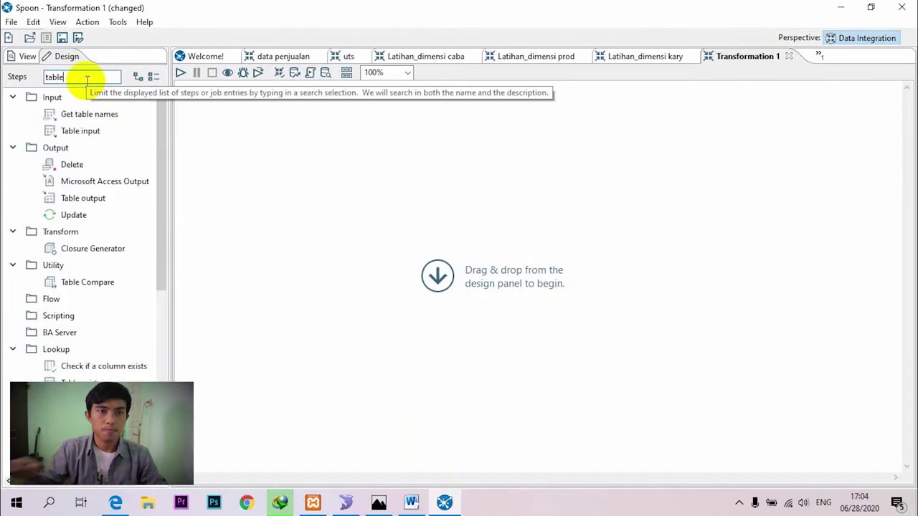
left_click_drag(80, 136, 228, 141)
double_click(229, 142)
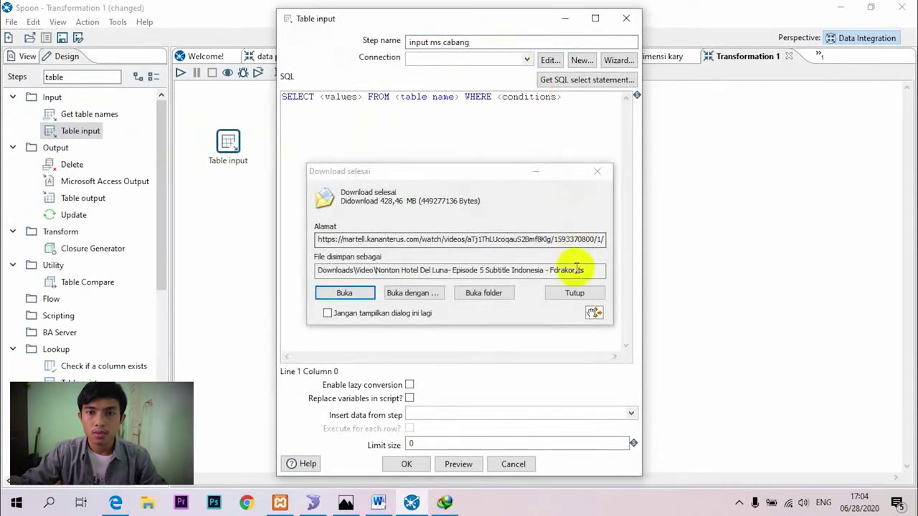
left_click(576, 291)
left_click(527, 60)
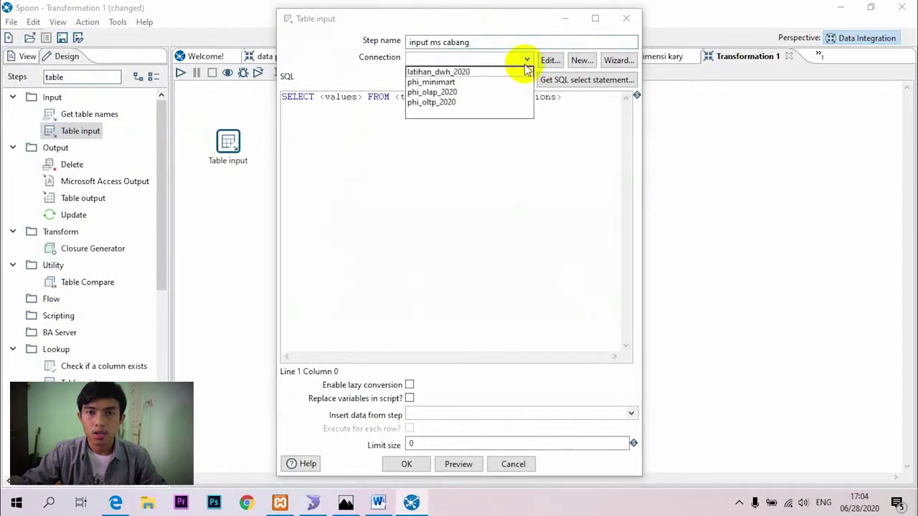
left_click(451, 84)
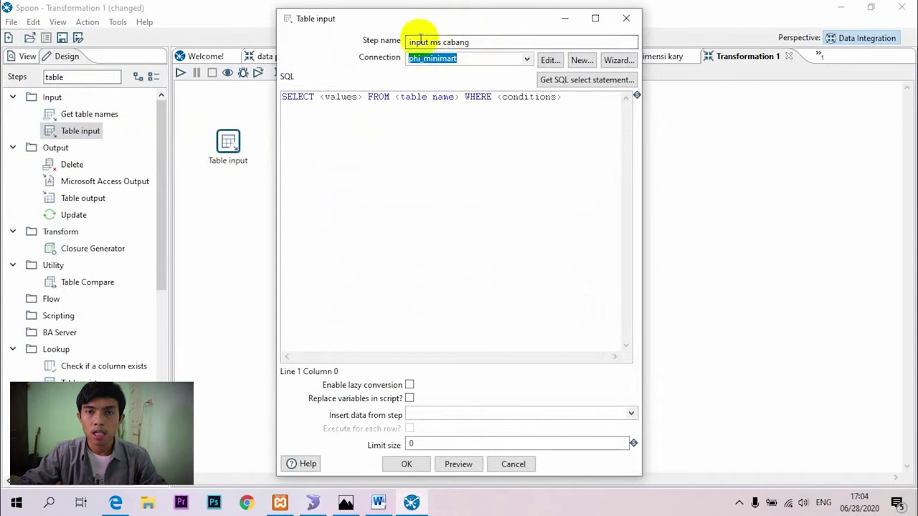
- Generate the step's SQL select statement from the ms_cabang table with all field names included, and save the step
left_click(562, 80)
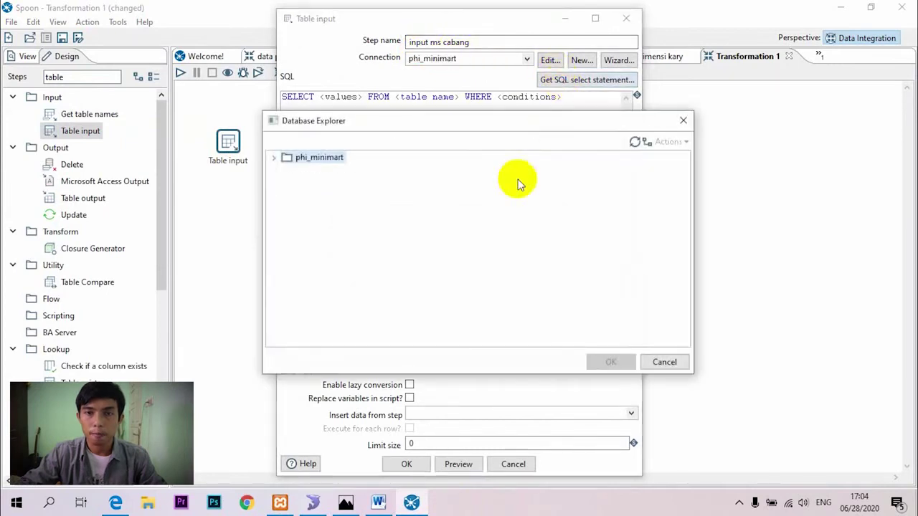
left_click(273, 157)
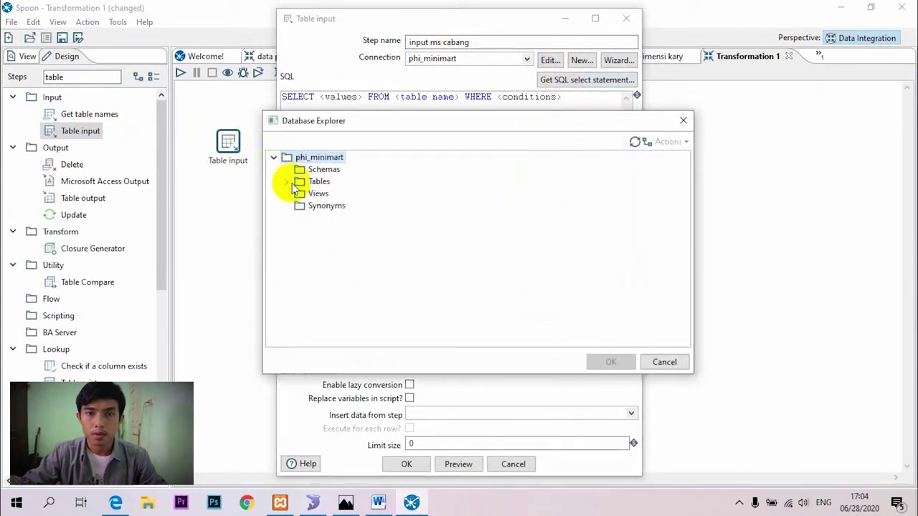
left_click(286, 181)
left_click(331, 206)
left_click(608, 362)
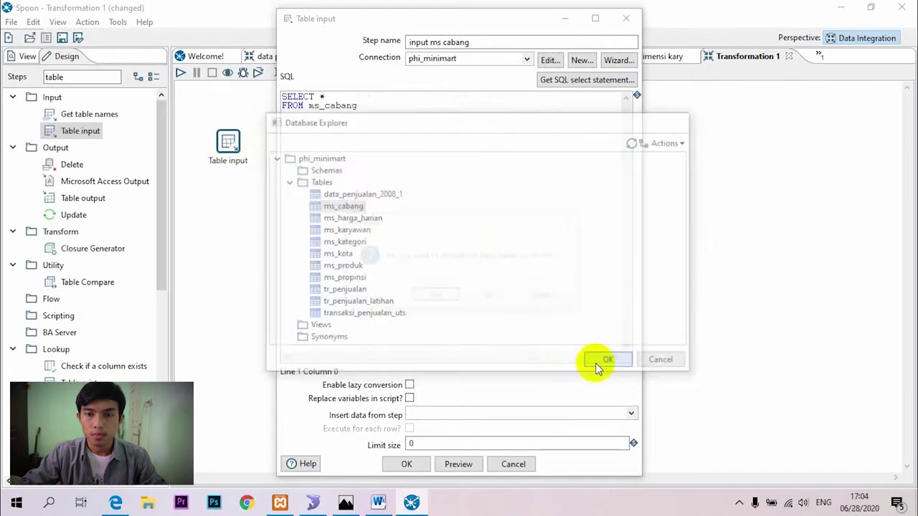
left_click(435, 297)
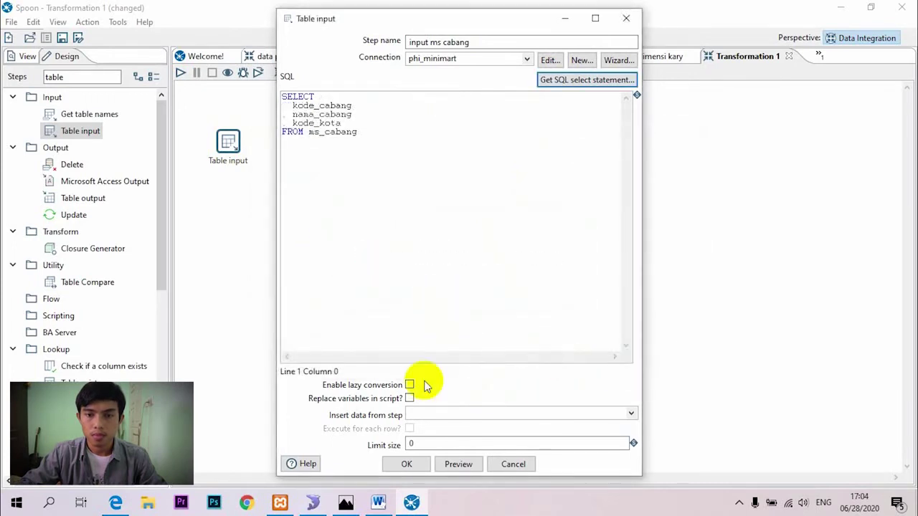
left_click(406, 464)
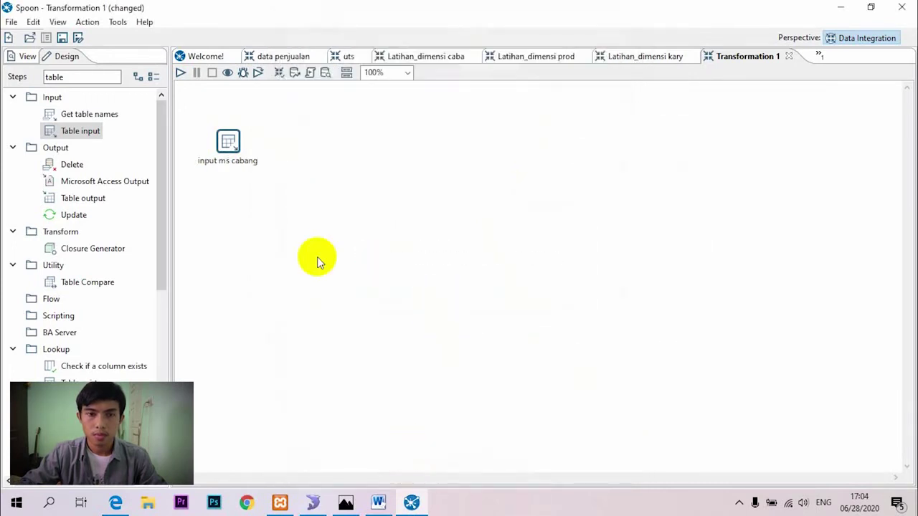
- Check the attributes of dim_cabang in the star schema image
left_click(346, 502)
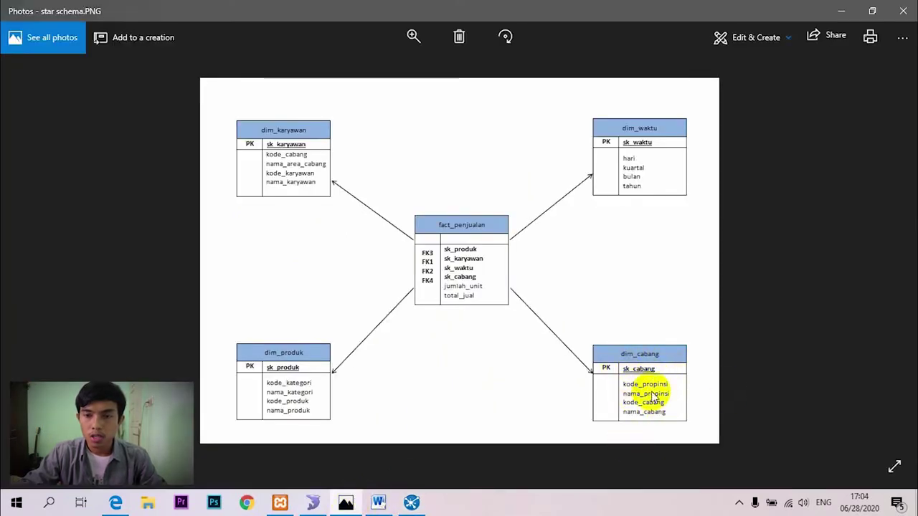
left_click(368, 465)
- Switch to Spoon and preview the rows of the "input ms cabang" step
left_click(411, 502)
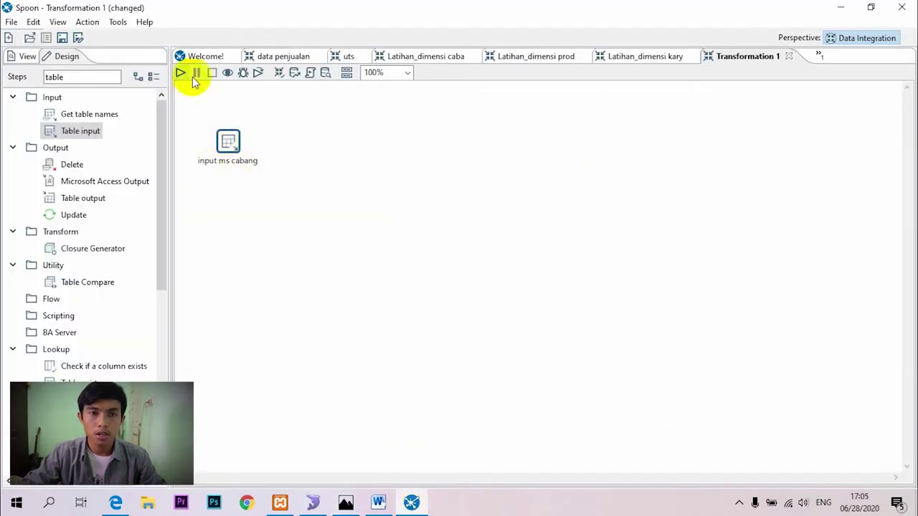
left_click(228, 74)
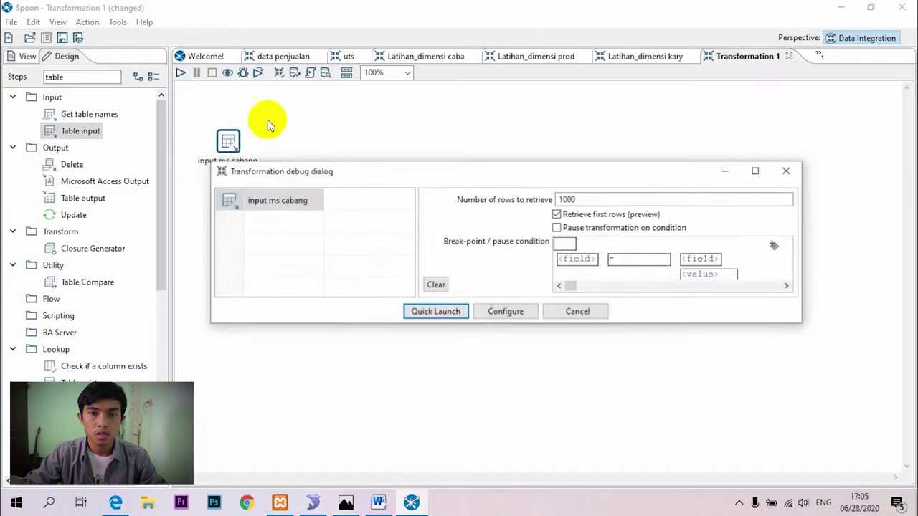
left_click(430, 313)
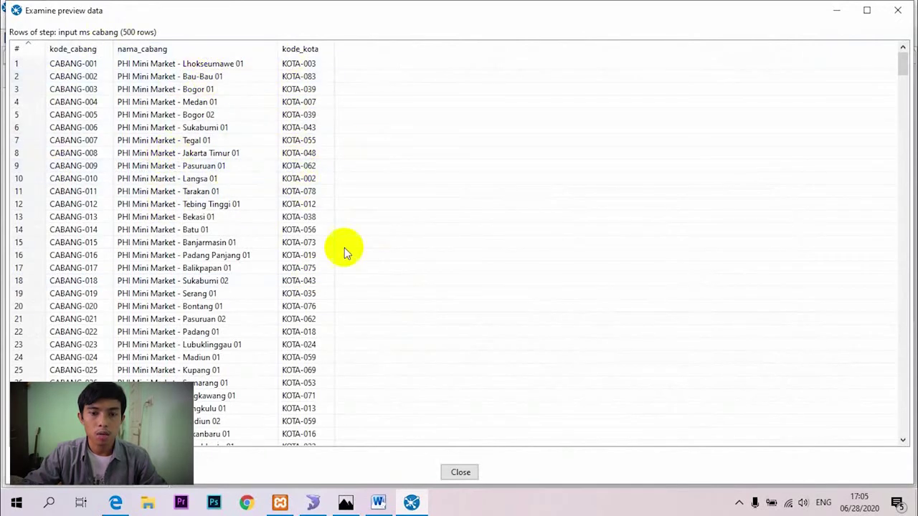
- Compare the previewed branch columns with dim_cabang in the star schema image and the tables in the phi_minimart ERD document, and close the preview
left_click(346, 502)
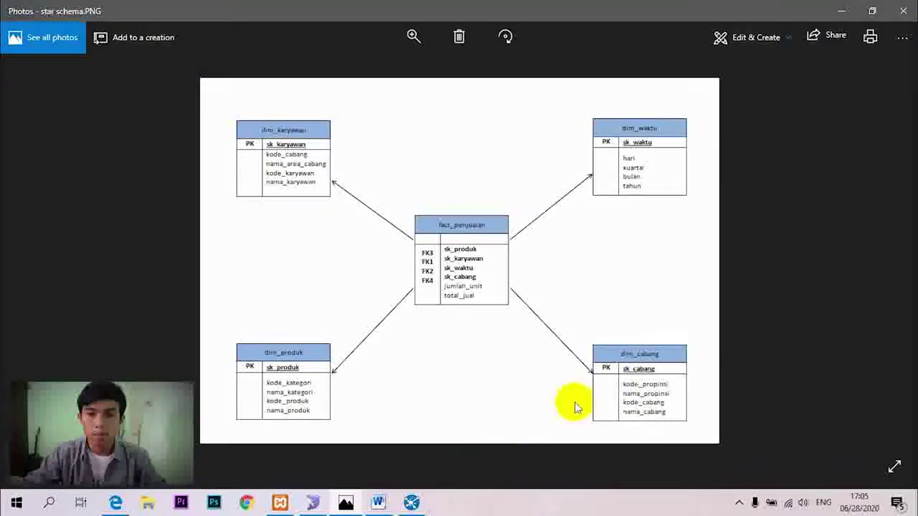
left_click(411, 502)
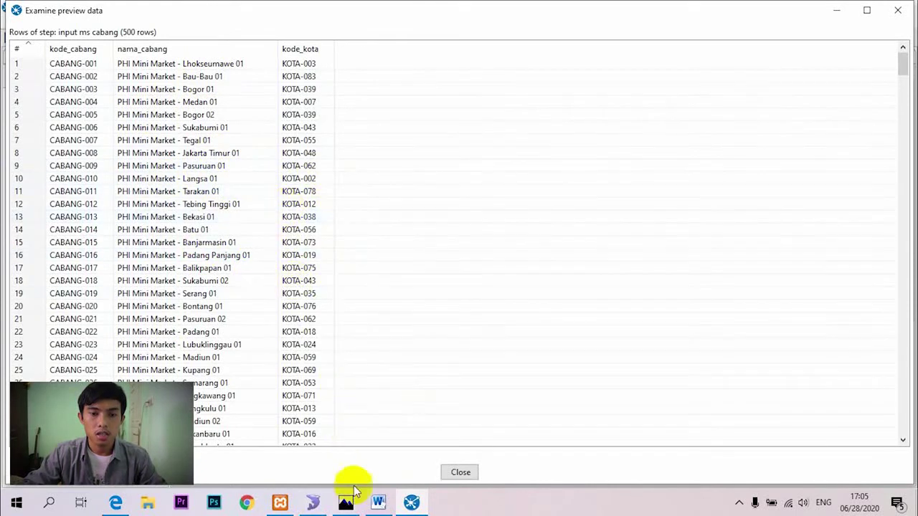
left_click(377, 501)
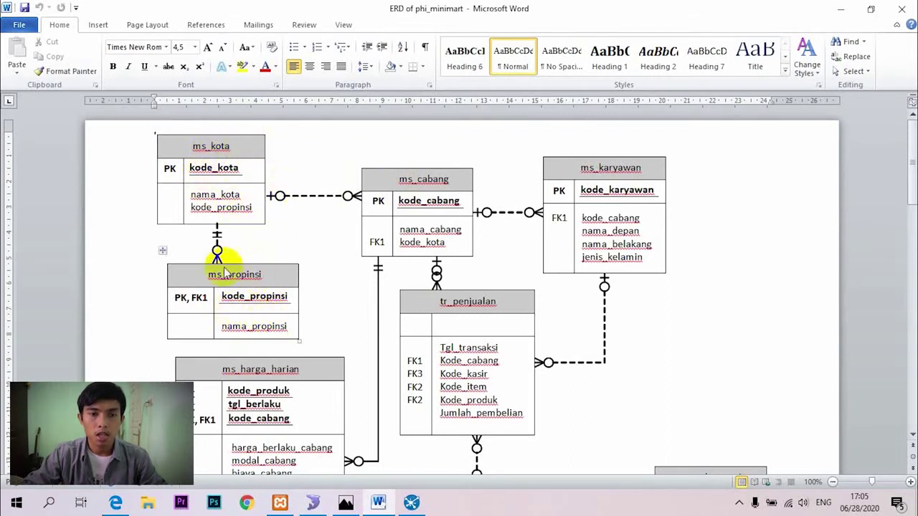
left_click(411, 502)
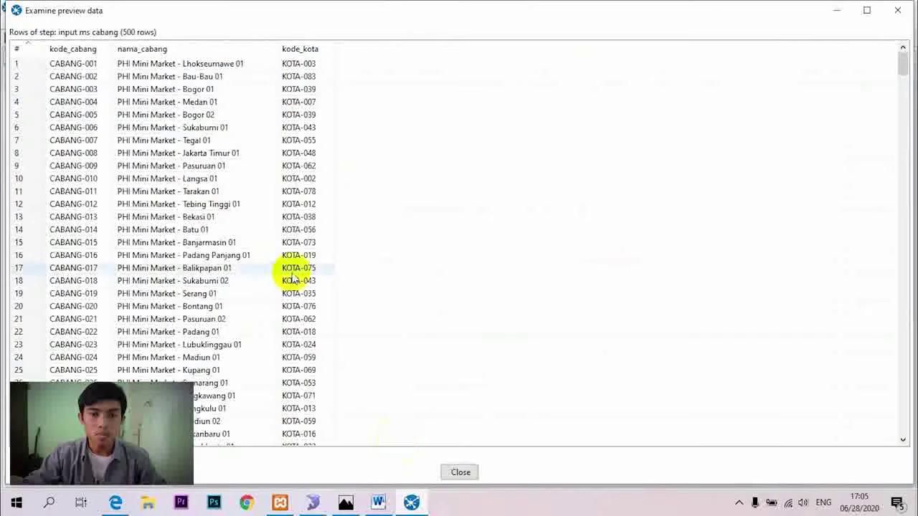
left_click(460, 473)
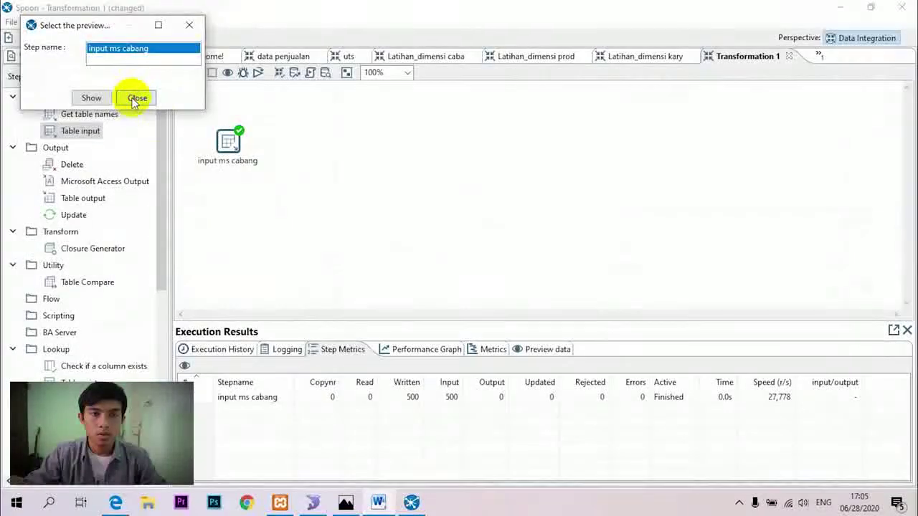
left_click(136, 96)
- Add a Table input step named "input ms kota" below "input ms cabang" and set its connection to phi_minimart
left_click_drag(86, 133, 226, 214)
double_click(223, 218)
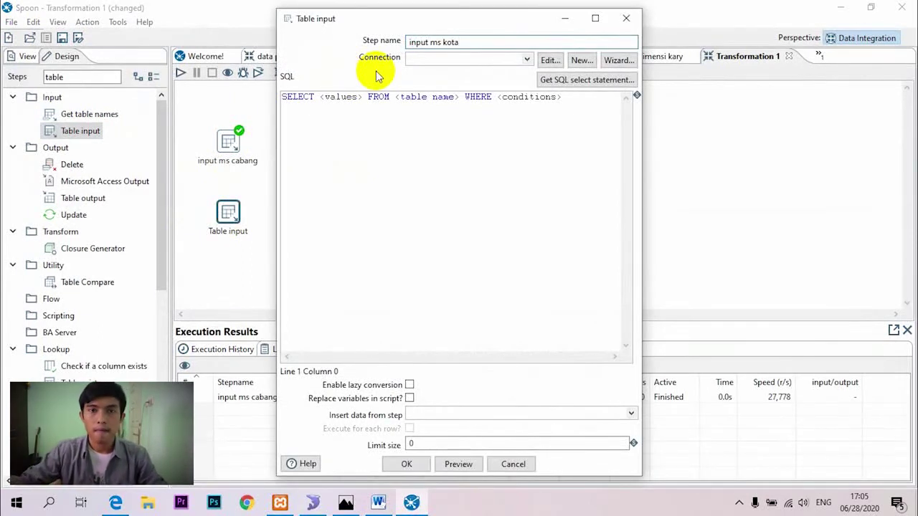
left_click(527, 60)
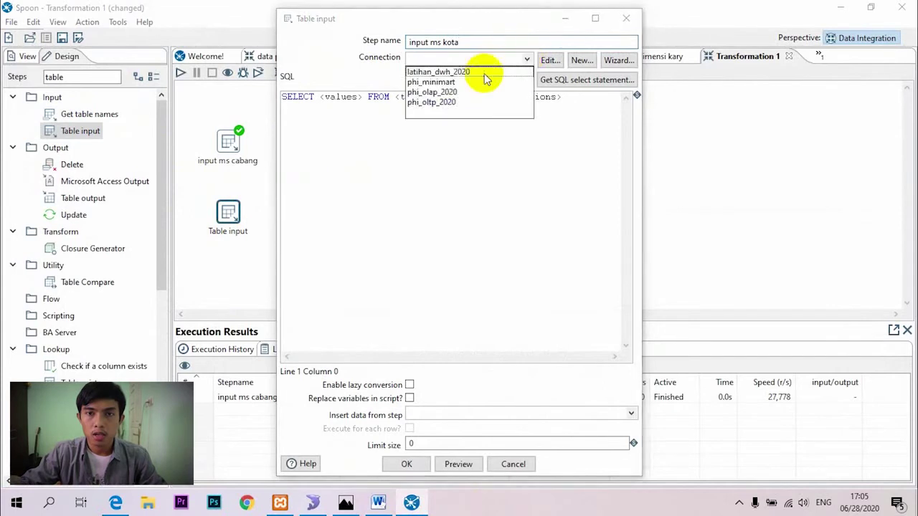
left_click(459, 82)
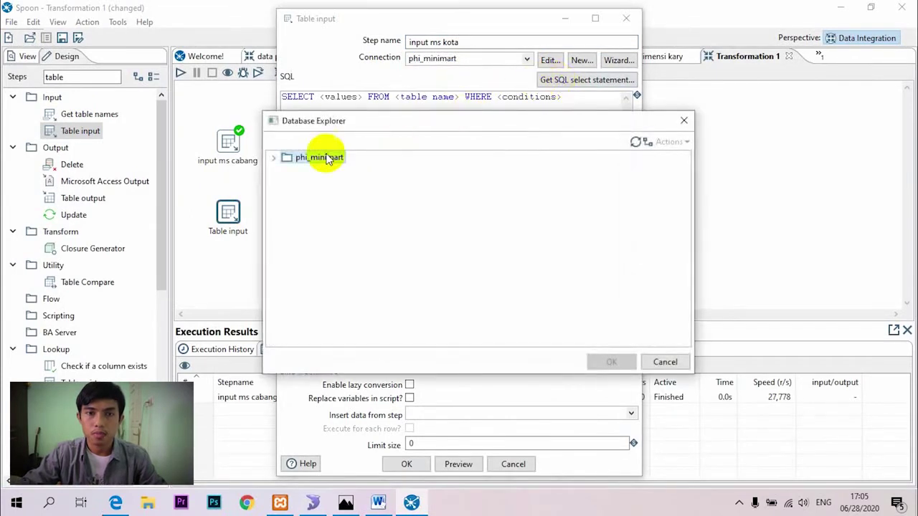
- Generate the SQL select statement of "input ms kota" from the ms_kota table with field names included, and save the step
left_click(273, 157)
left_click(289, 185)
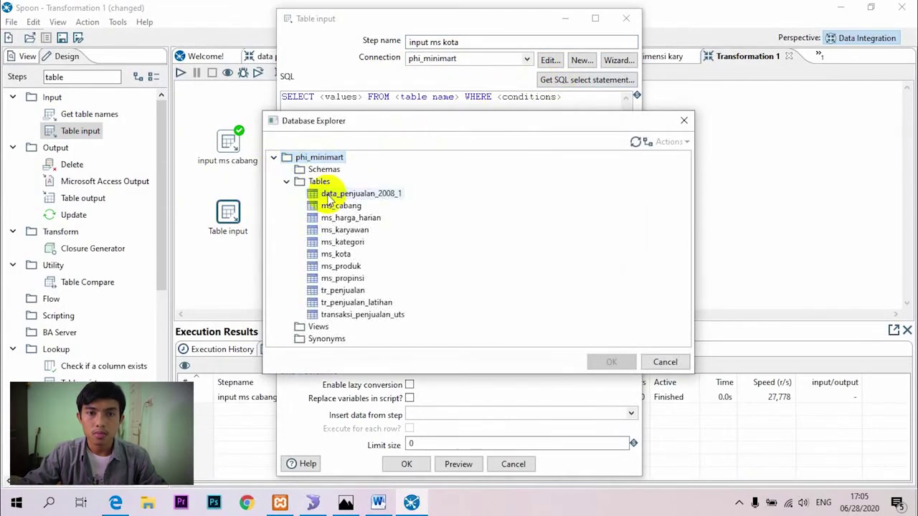
left_click(336, 254)
left_click(614, 363)
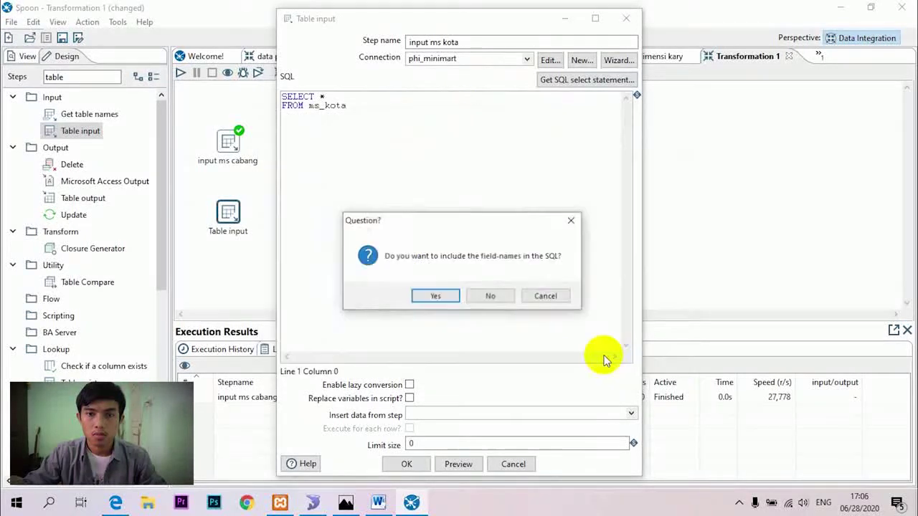
left_click(436, 297)
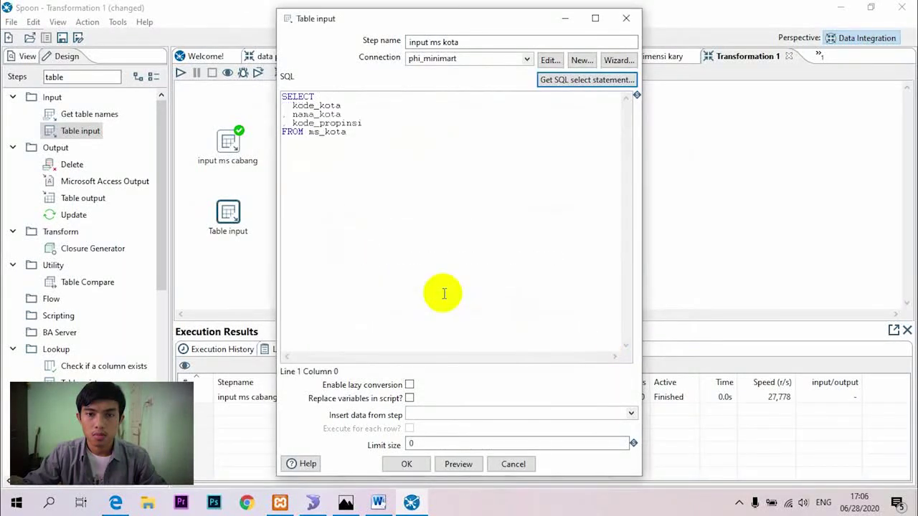
left_click(407, 464)
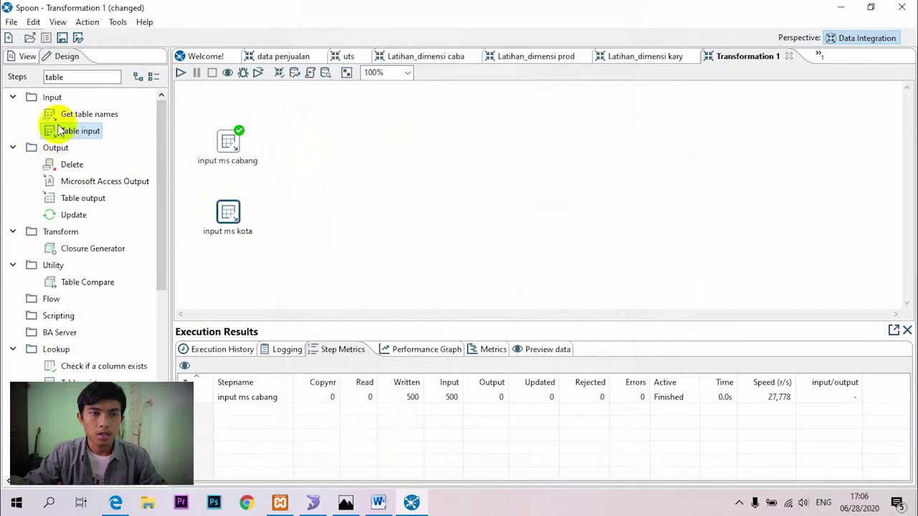
- Add a Stream lookup step to the canvas and connect both "input ms cabang" and "input ms kota" to it
left_click_drag(81, 75, 4, 81)
type("lookup")
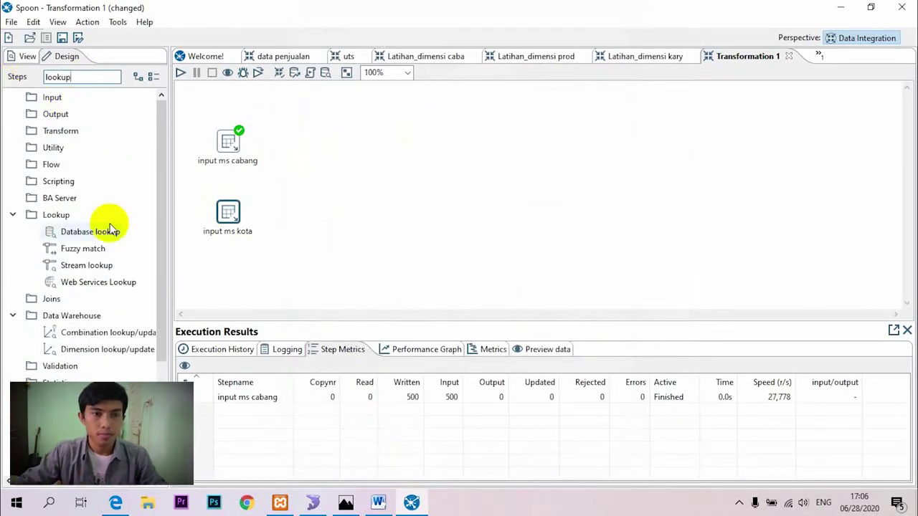
left_click_drag(72, 262, 304, 181)
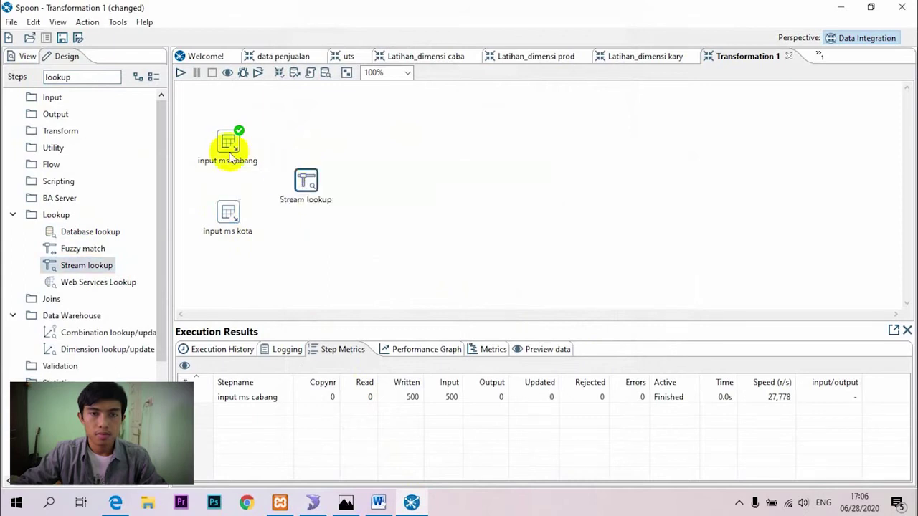
mouse_move(231, 157)
left_click_drag(244, 184, 306, 180)
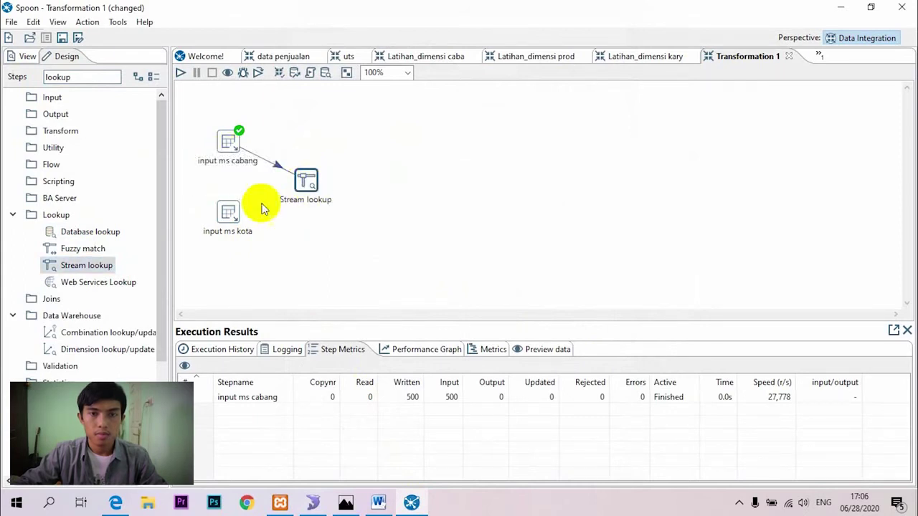
mouse_move(231, 218)
left_click_drag(243, 251, 304, 179)
- Rename the Stream lookup step as "Lookup kode propinsi" and set its lookup step to "input ms kota"
double_click(304, 175)
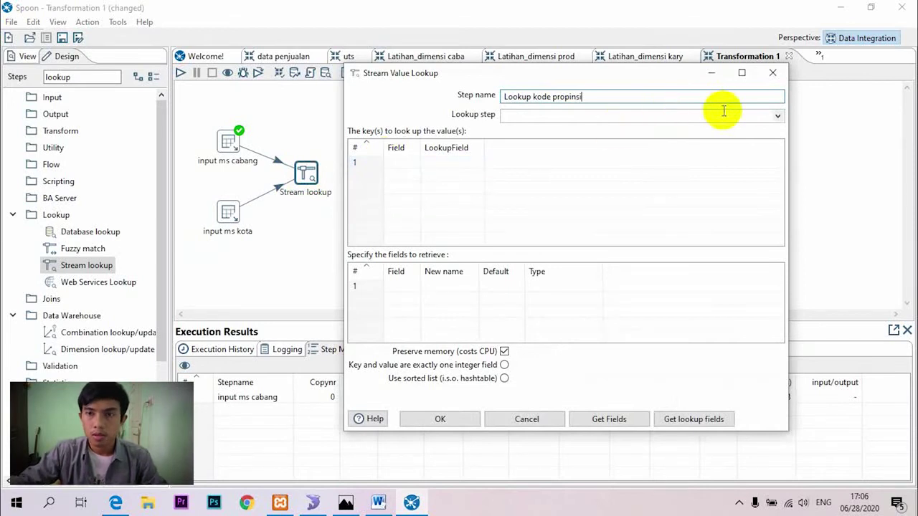
left_click(776, 115)
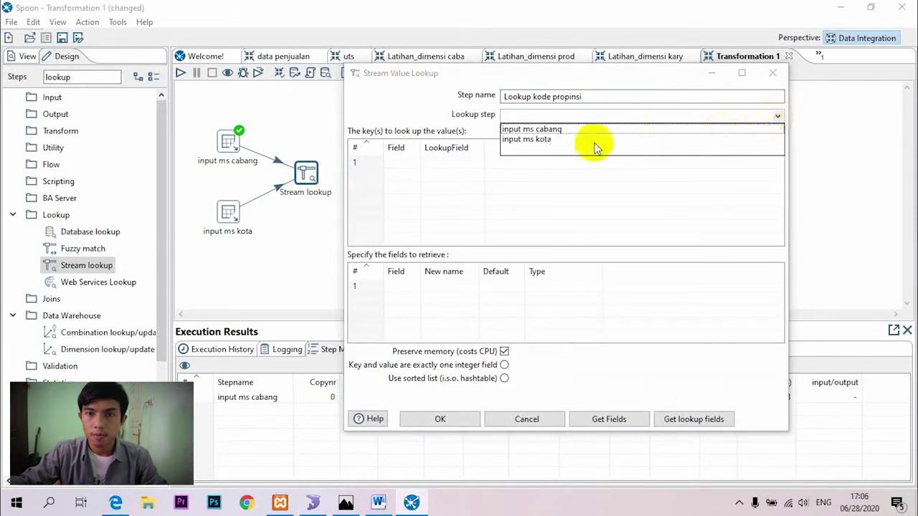
left_click(543, 142)
- Set the lookup key to match field kode_kota with lookup field kode_kota
left_click_drag(421, 148, 447, 147)
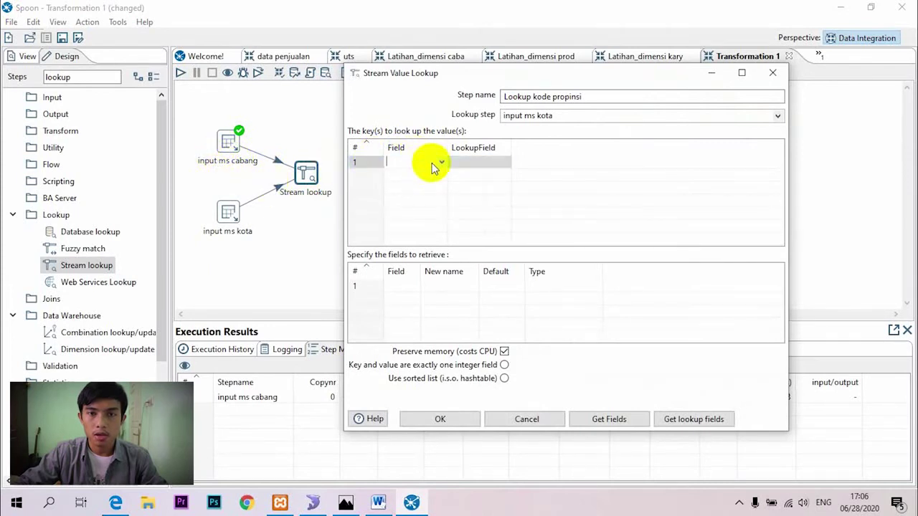
left_click(438, 164)
left_click(441, 163)
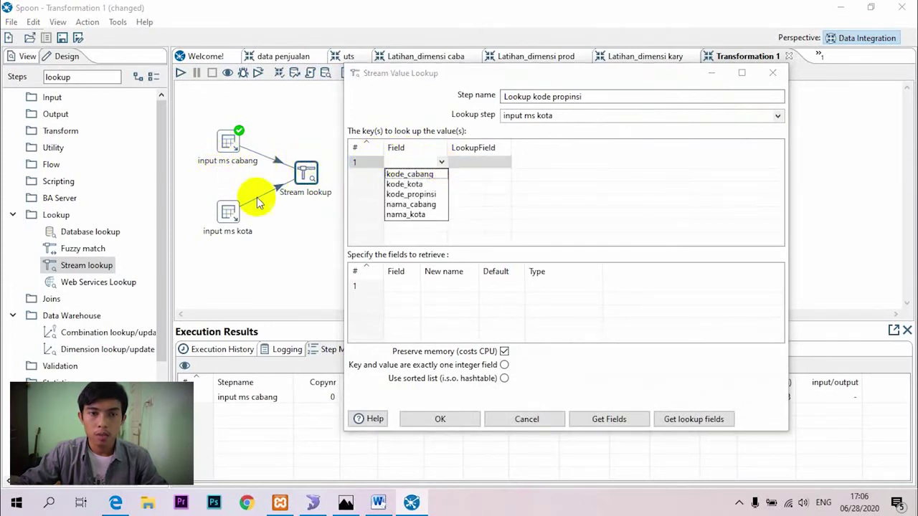
left_click(413, 185)
left_click(502, 165)
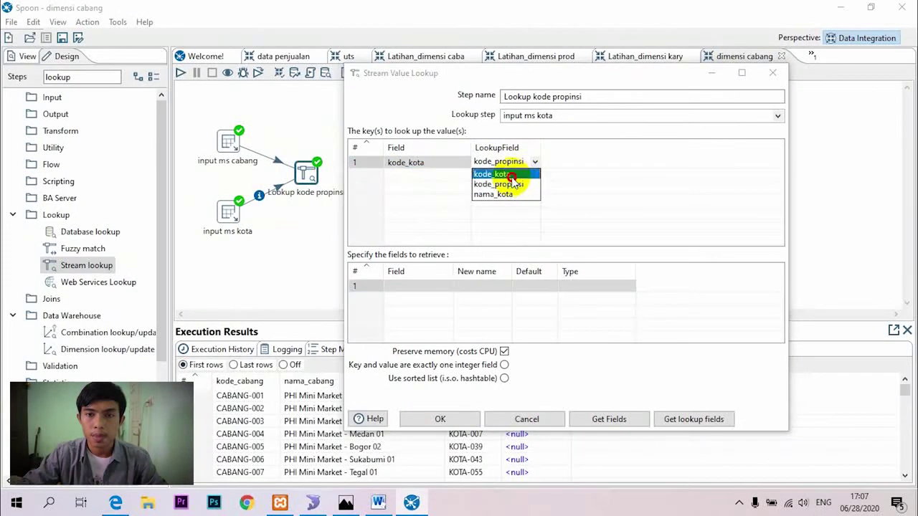
left_click(510, 175)
- Set kode_propinsi as the field to retrieve with type String, and save the lookup step
left_click(407, 286)
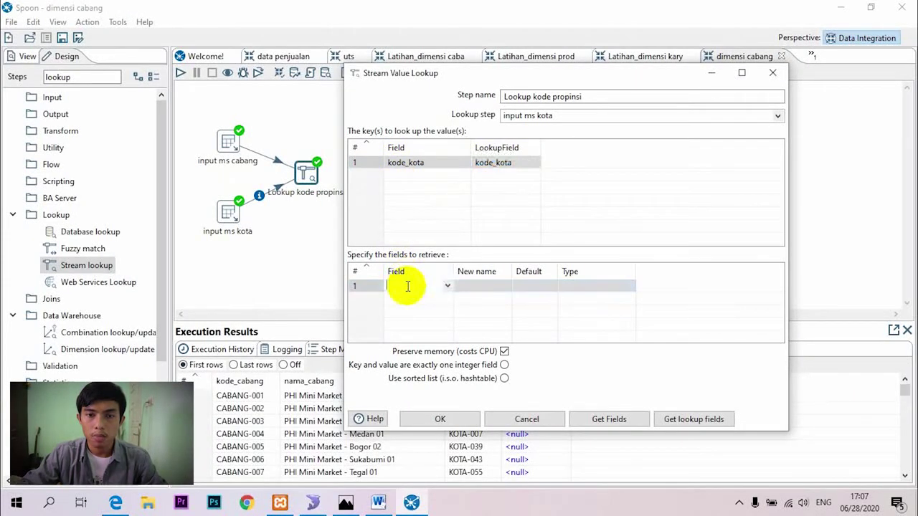
left_click(448, 285)
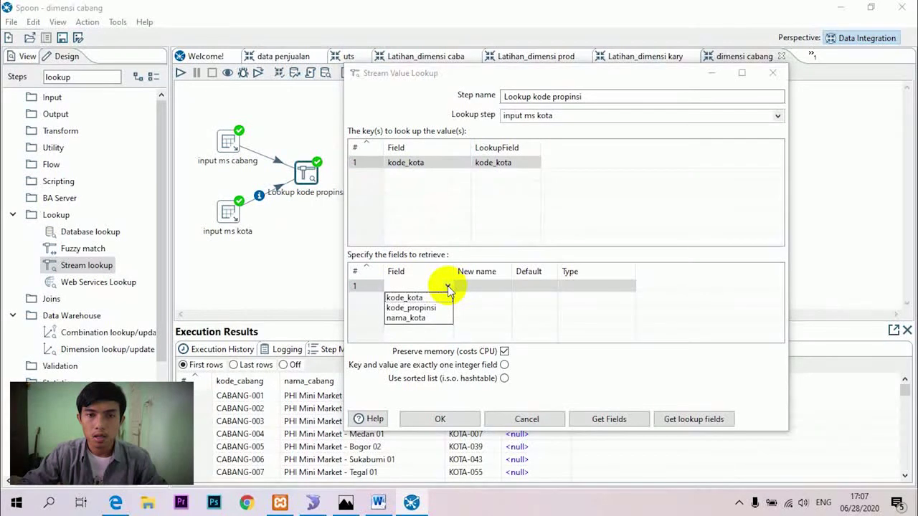
left_click(431, 307)
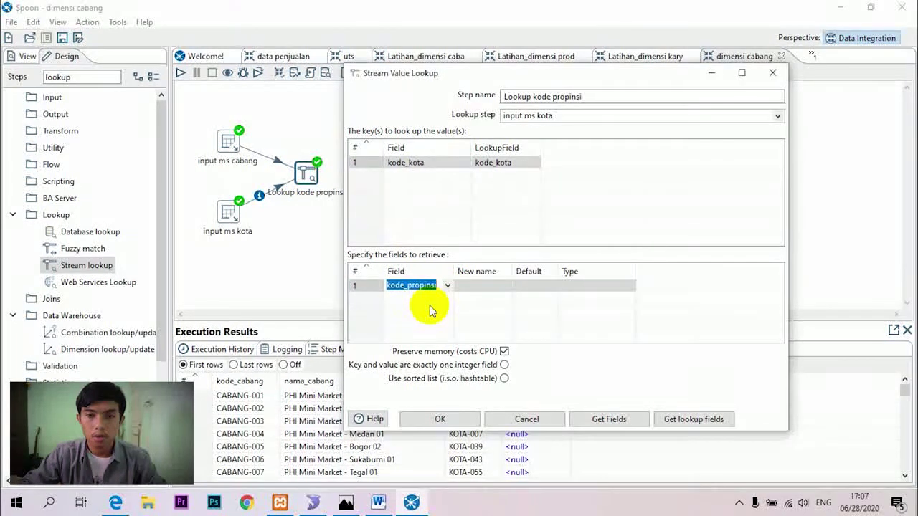
key("Return")
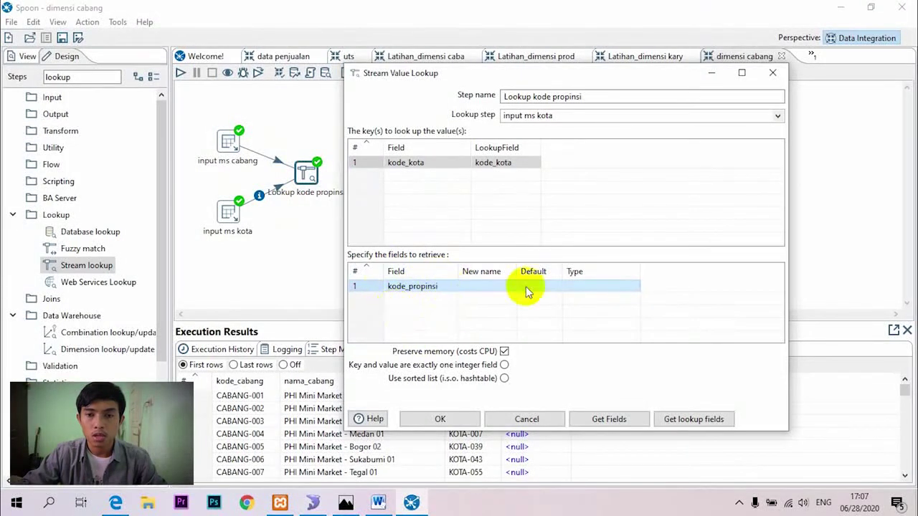
left_click(607, 293)
left_click(634, 289)
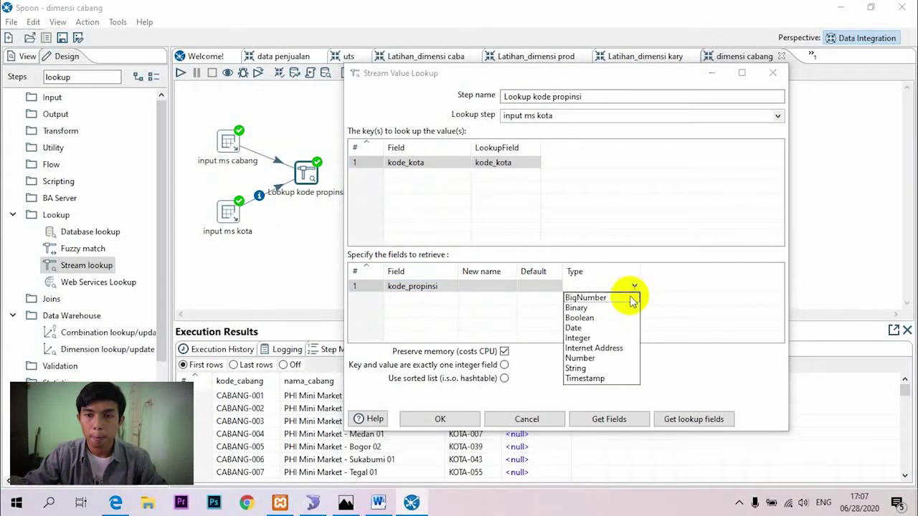
left_click(594, 368)
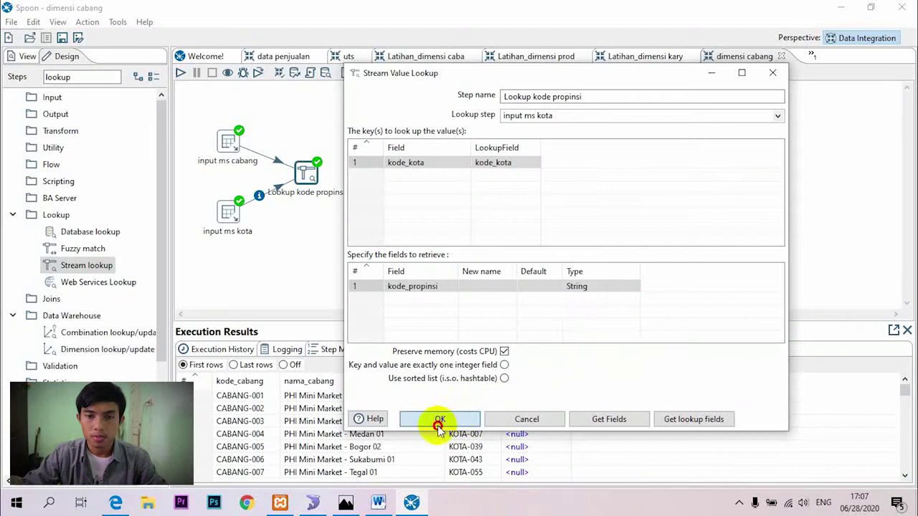
left_click(437, 422)
- Run the transformation, saving it as "dimensi cabang" in the Data Warehouse folder, and show the preview data of the lookup step
left_click(182, 73)
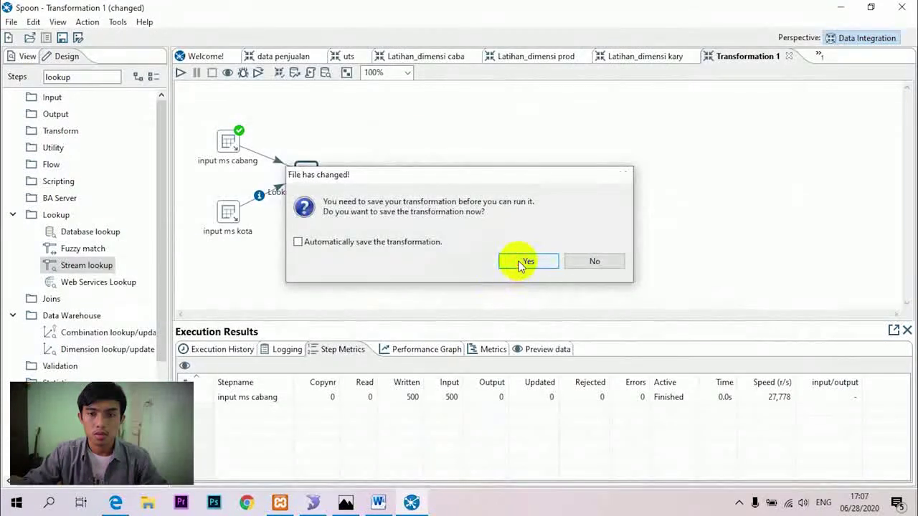
left_click(519, 260)
type("dimensi cabang")
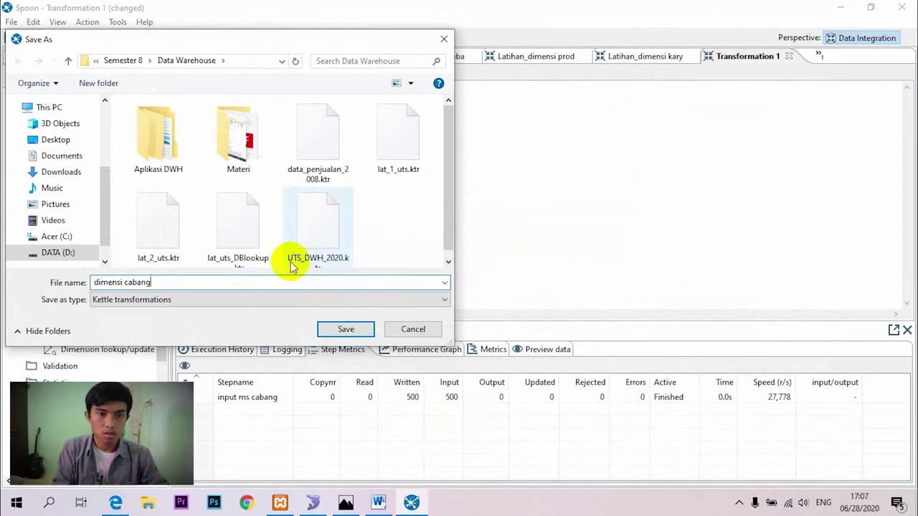
key("Return")
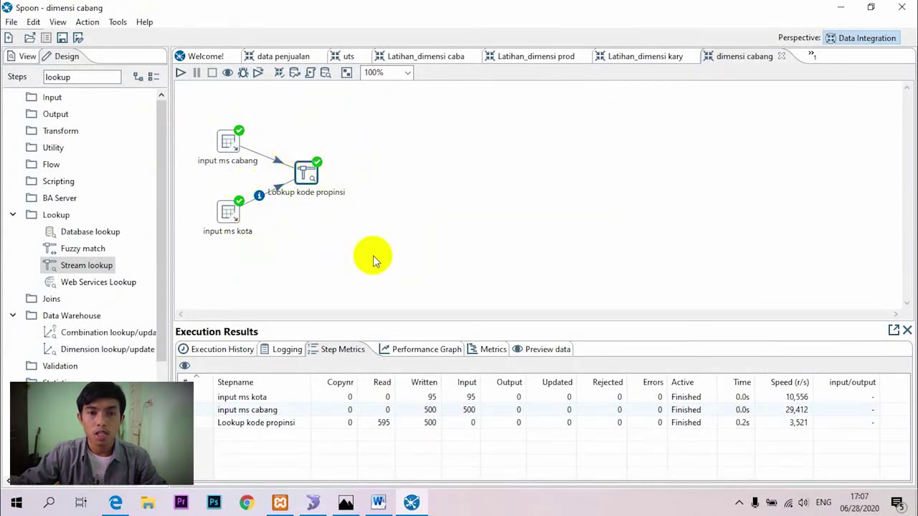
left_click(527, 351)
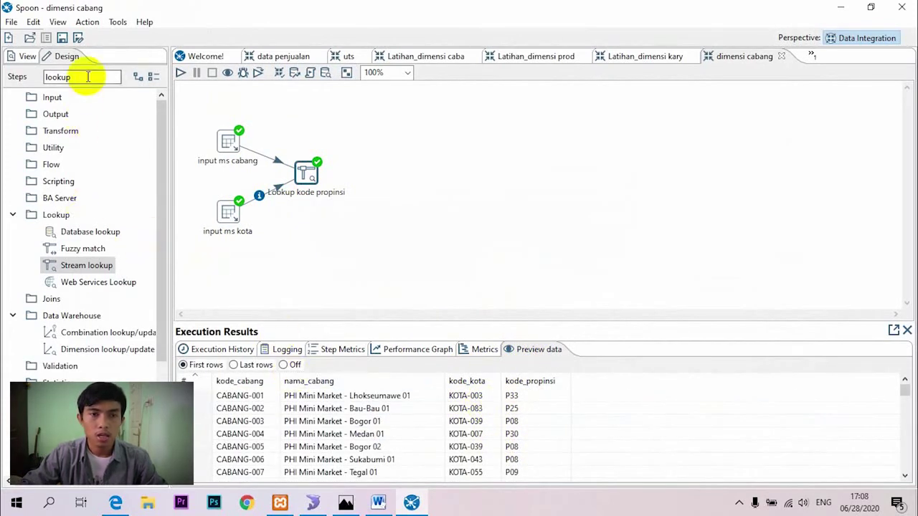
- Add a Stream lookup step beyond "Lookup kode propinsi" and a Table input step below and between them
left_click_drag(75, 266, 397, 174)
left_click_drag(91, 77, 3, 86)
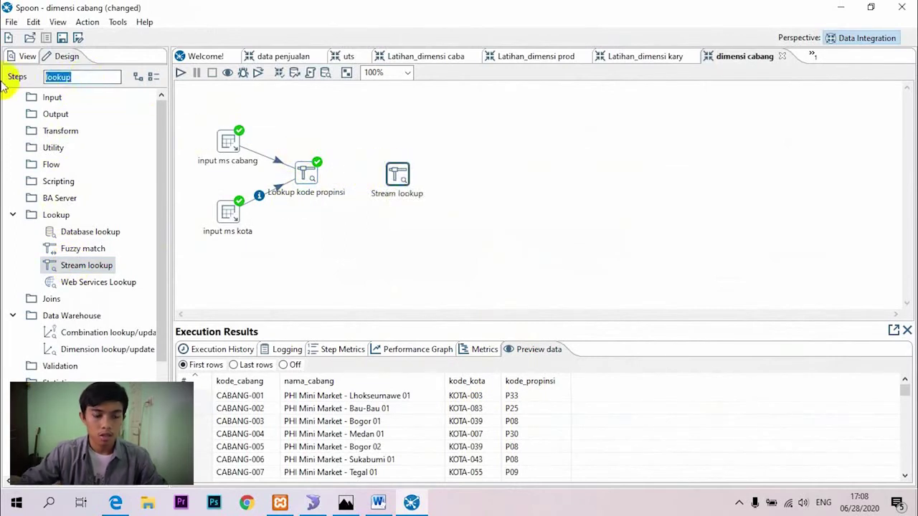
type("table")
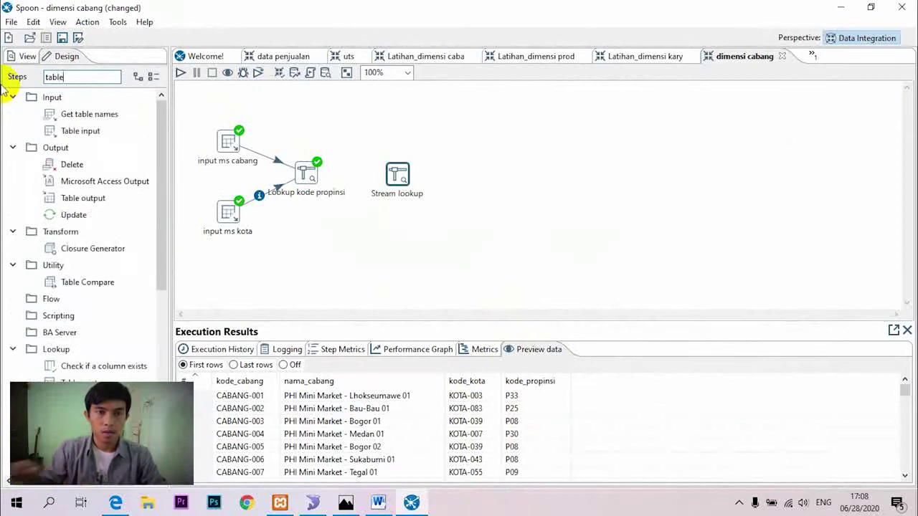
left_click_drag(80, 131, 347, 223)
mouse_move(346, 224)
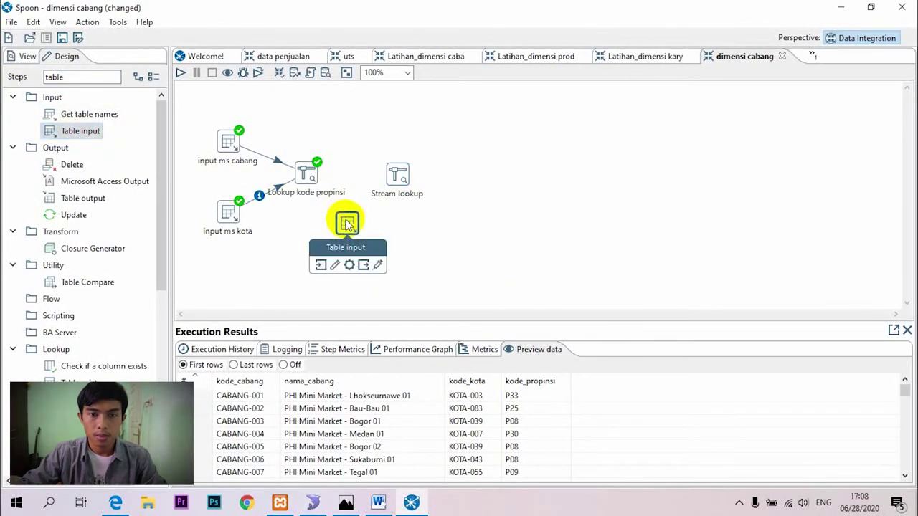
- Connect the new Table input step and the "Lookup kode propinsi" step to the new Stream lookup step
left_click_drag(364, 265, 398, 177)
mouse_move(309, 178)
left_click_drag(328, 215, 396, 176)
- Rename the Table input step as "input ms propinsi" and set its connection to phi_minimart
double_click(348, 223)
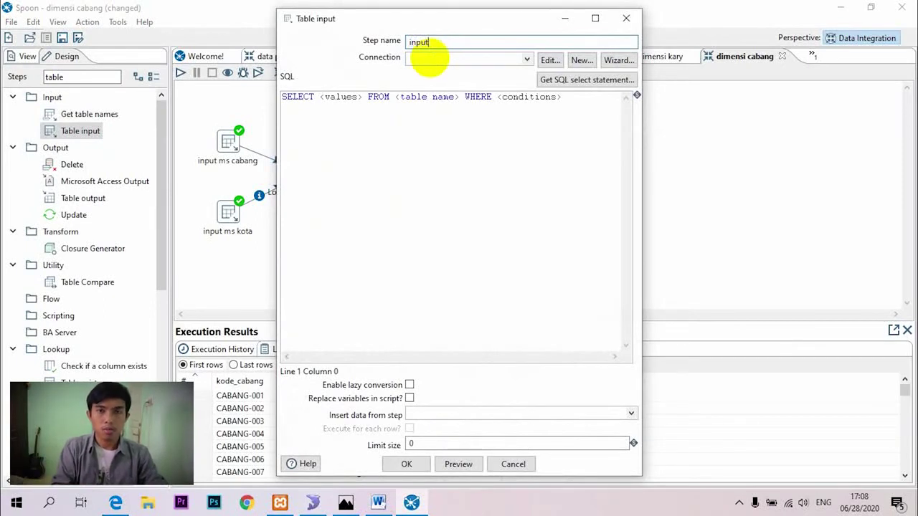
type("input ms propinsi")
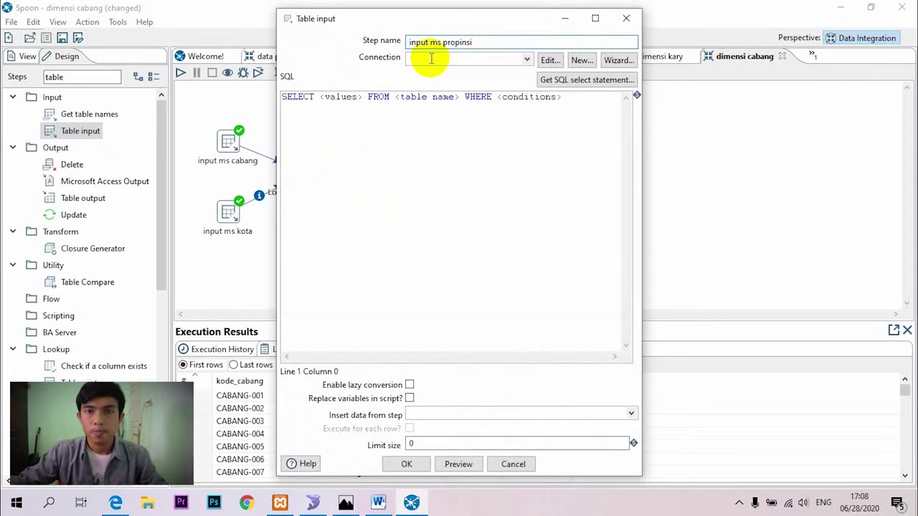
left_click(527, 61)
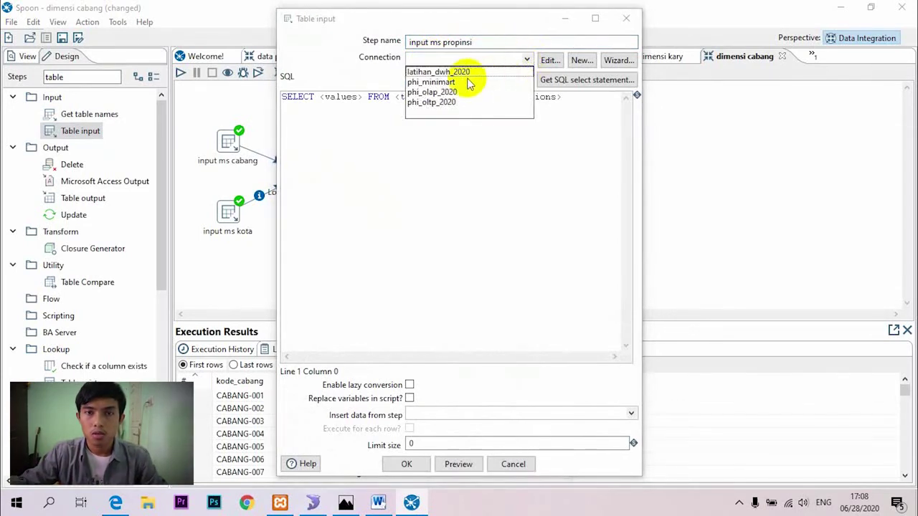
left_click(464, 81)
- Generate a SQL select on the ms_propinsi table listing its field names explicitly, and save the table input step
left_click(557, 80)
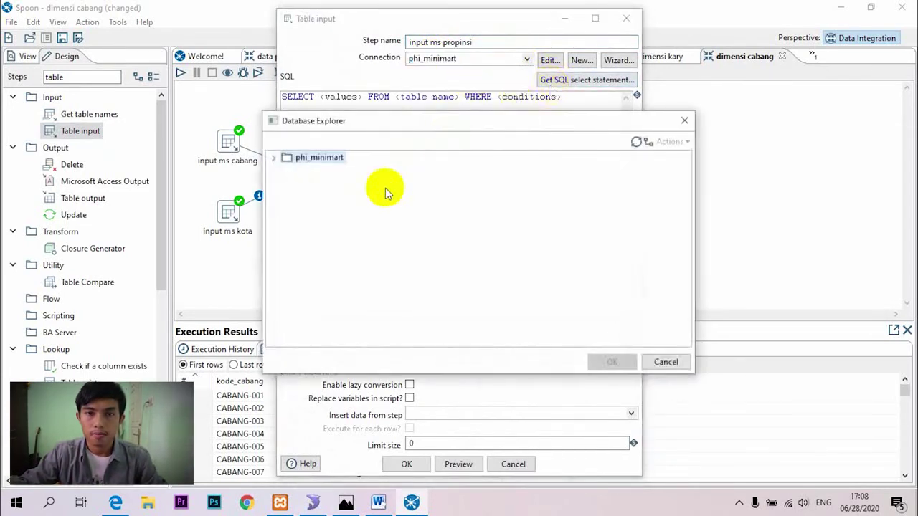
left_click(274, 157)
left_click(292, 184)
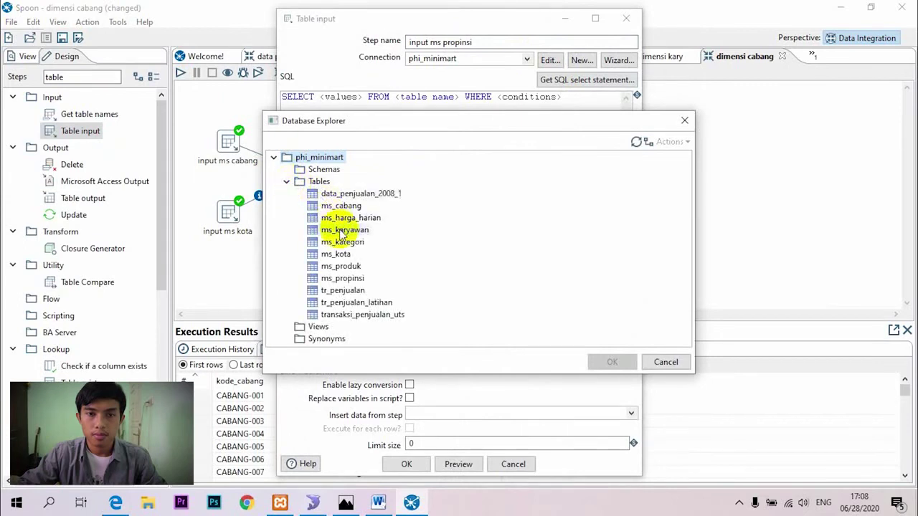
left_click(344, 280)
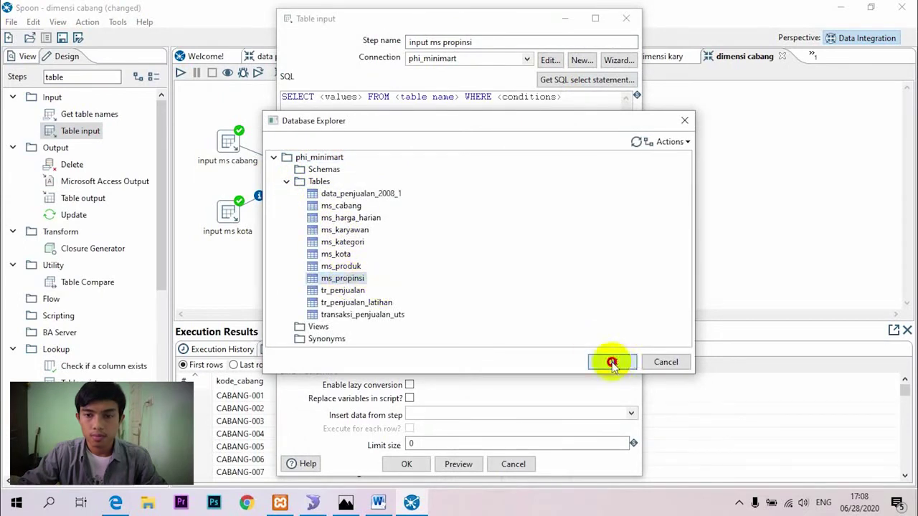
left_click(612, 363)
left_click(432, 295)
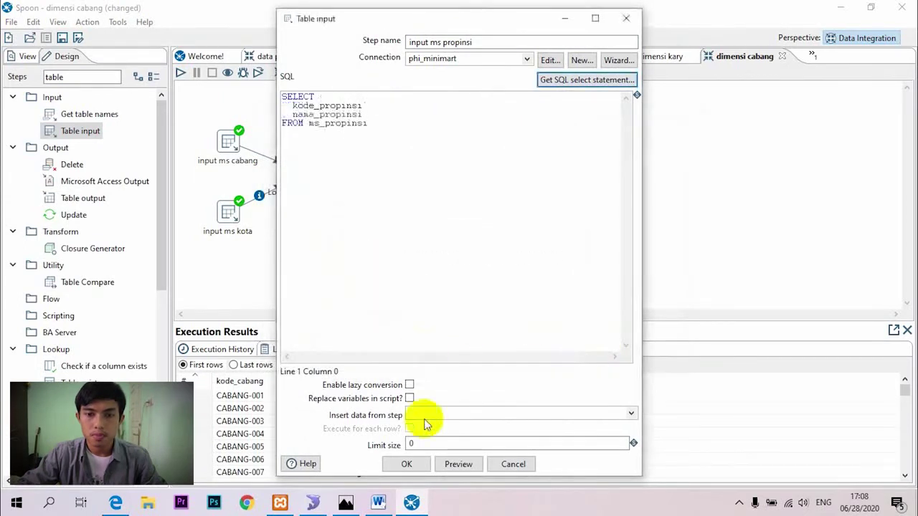
left_click(404, 465)
- Rename the new Stream lookup step as "Lookup nama propinsi" and set its lookup step to "input ms propinsi"
double_click(402, 175)
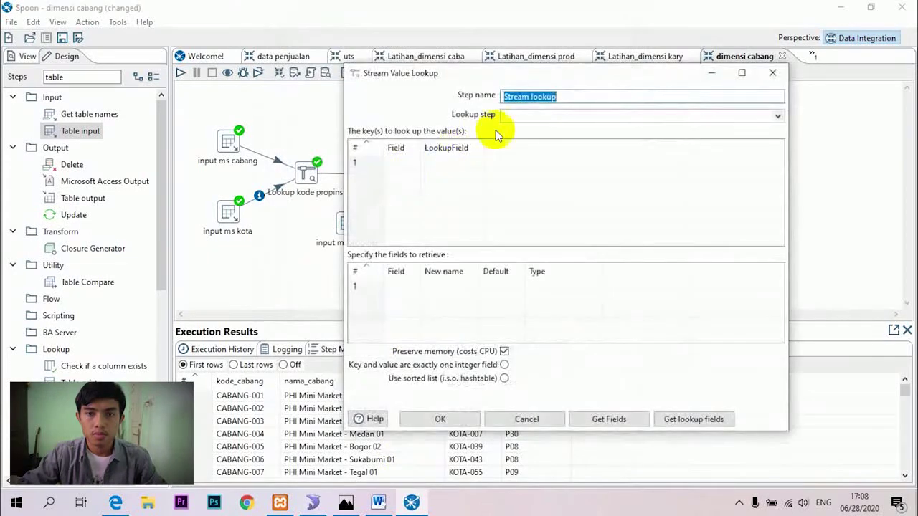
type("Lookup nama p")
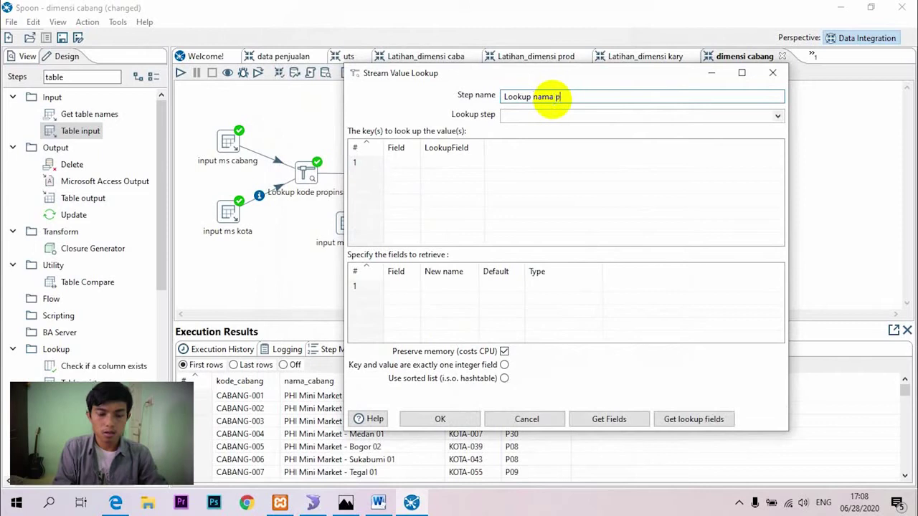
type("ropinsi")
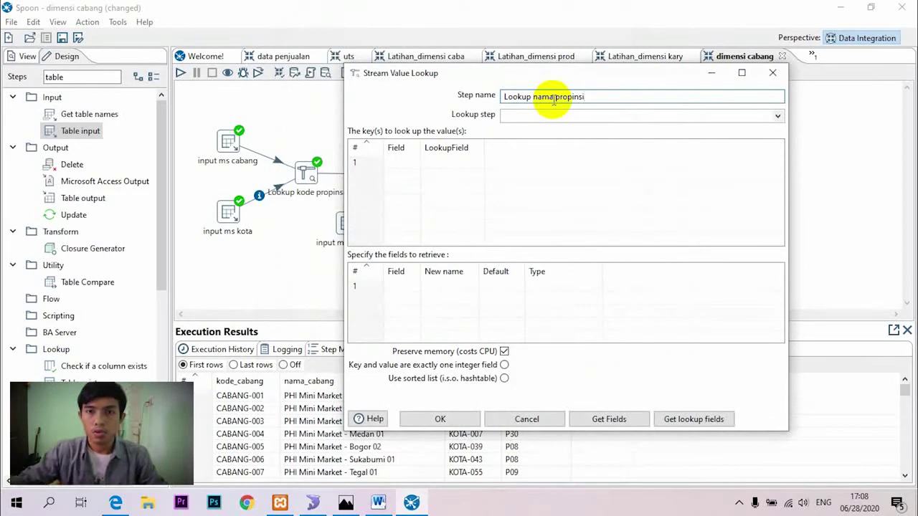
left_click(569, 116)
left_click(777, 115)
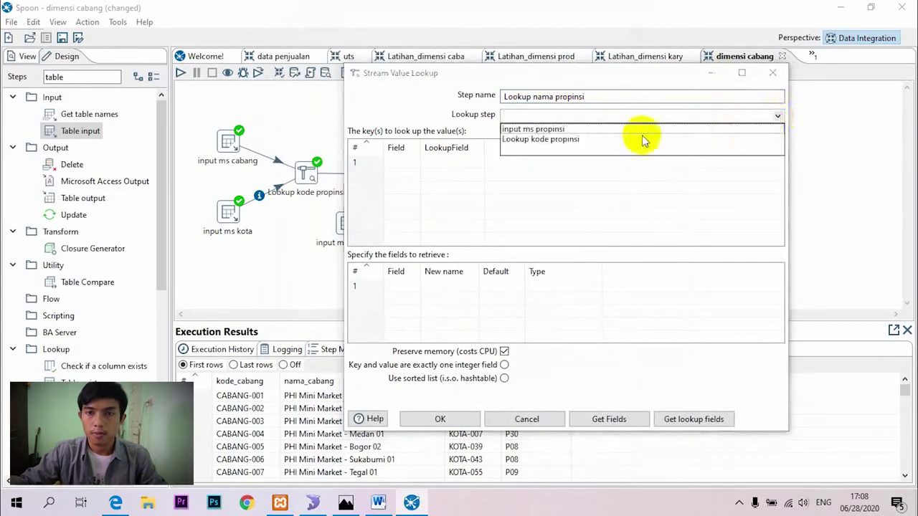
left_click(549, 129)
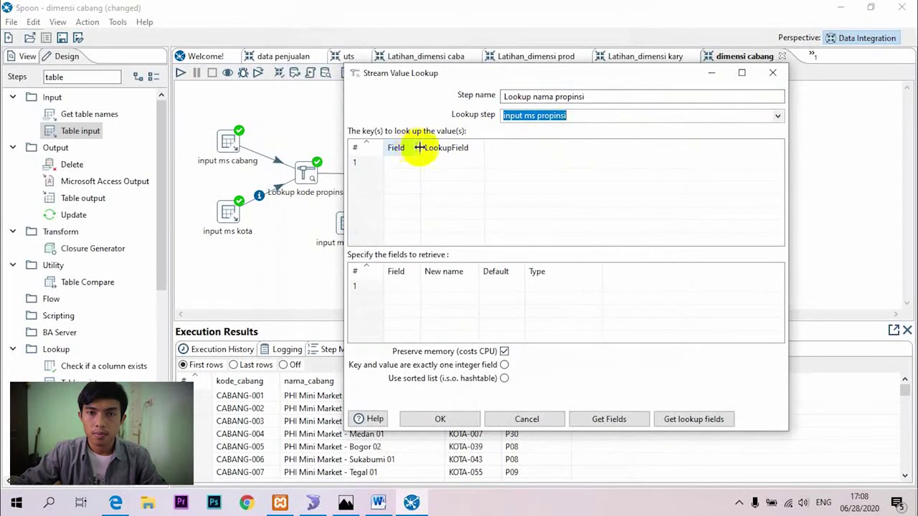
- Set the lookup key to match field kode_propinsi with lookup field kode_propinsi
left_click_drag(420, 147, 472, 147)
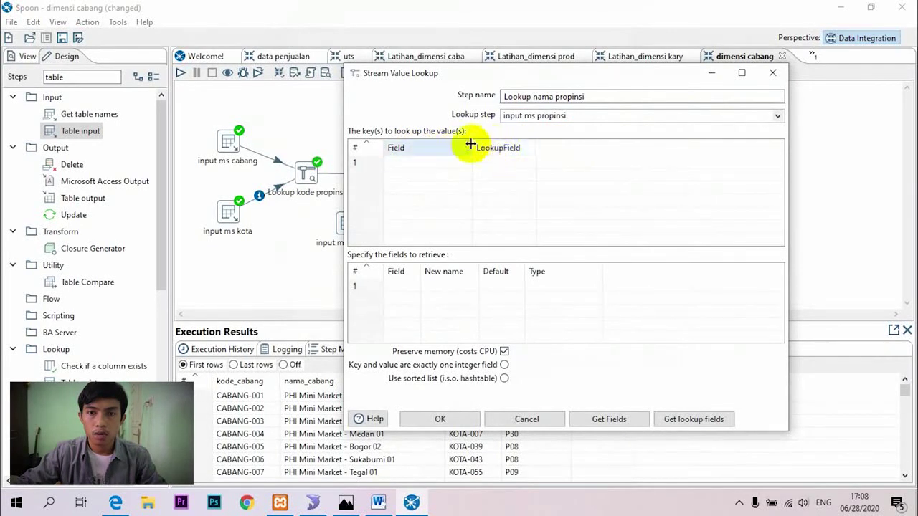
left_click_drag(474, 146, 464, 147)
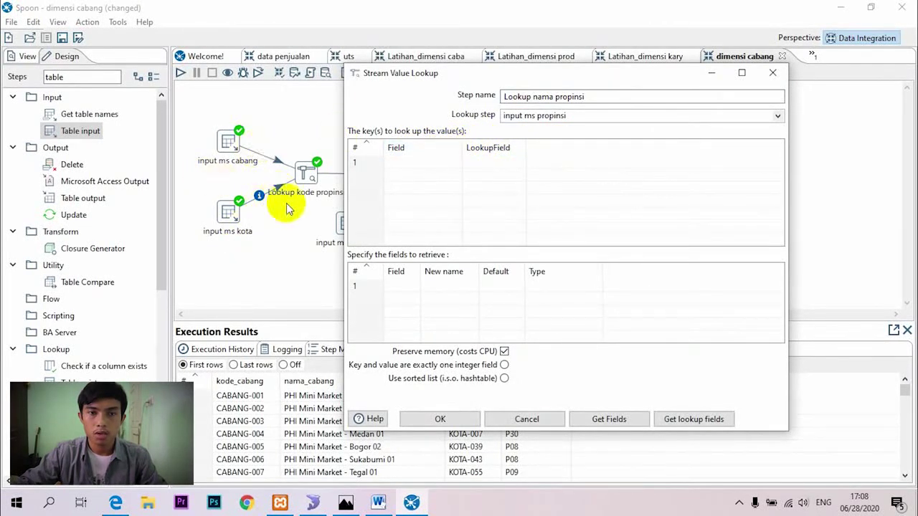
left_click(452, 164)
left_click(456, 164)
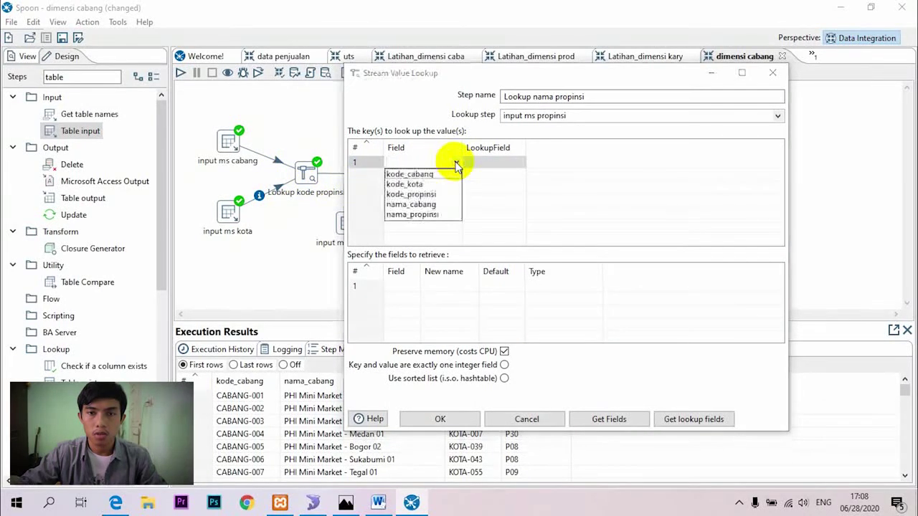
left_click(429, 196)
left_click(492, 161)
left_click(519, 161)
left_click(501, 172)
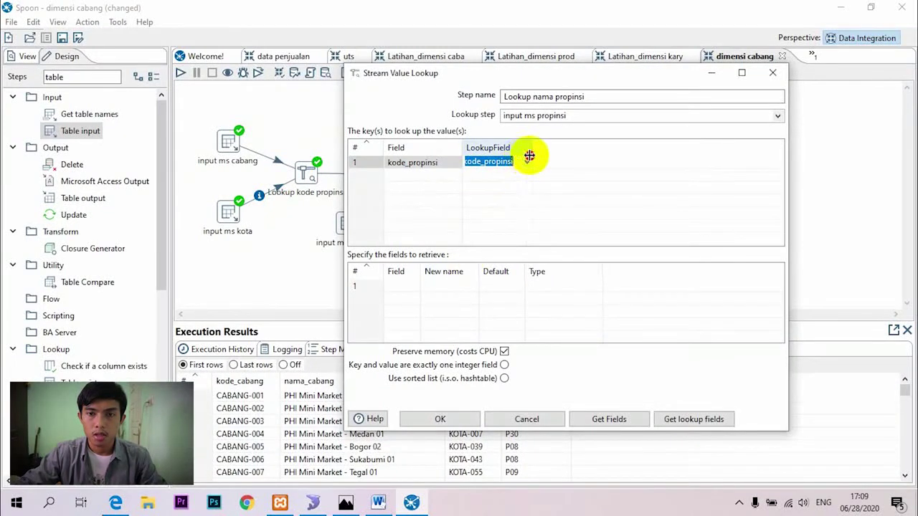
- Set nama_propinsi as the field to retrieve with type String, and save the lookup step
left_click(419, 287)
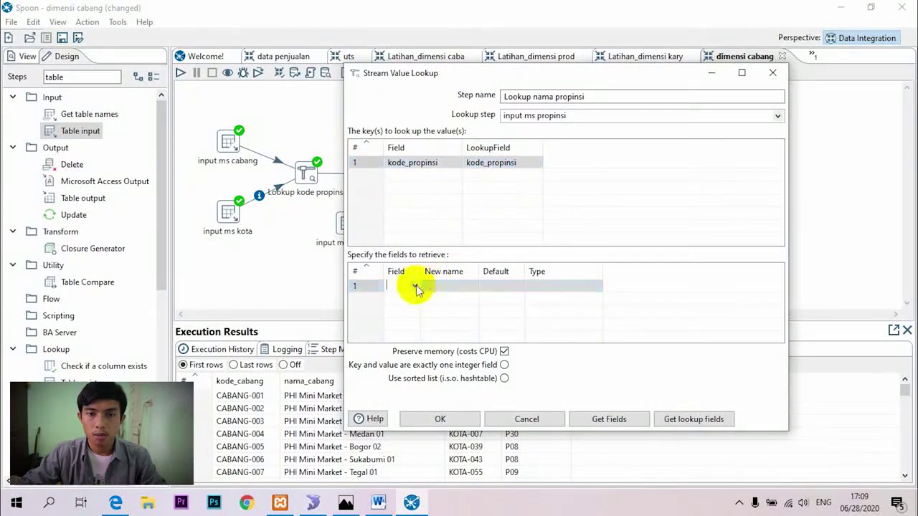
left_click(415, 287)
left_click(414, 307)
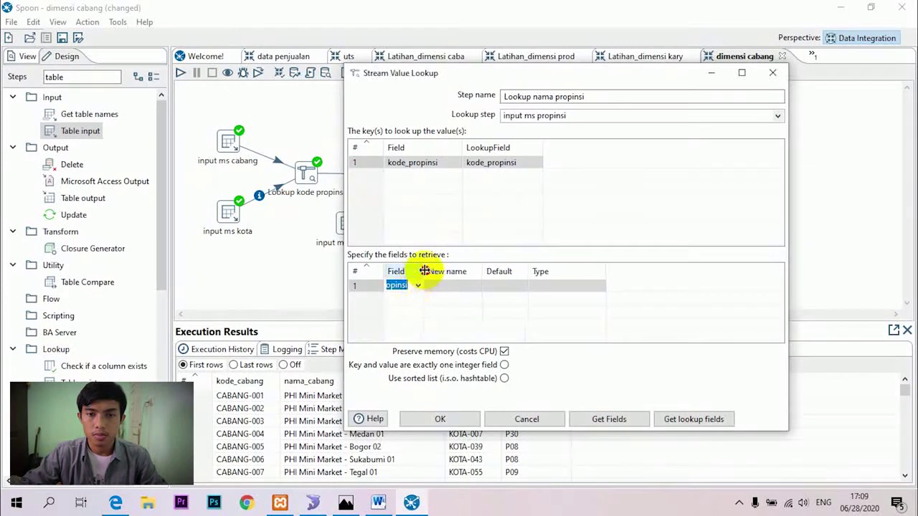
left_click(597, 288)
left_click(650, 287)
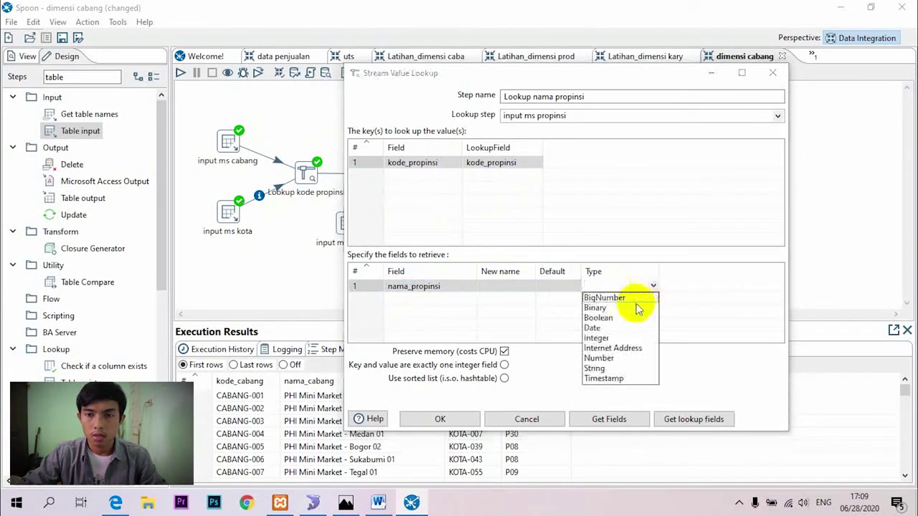
left_click(610, 369)
left_click(440, 419)
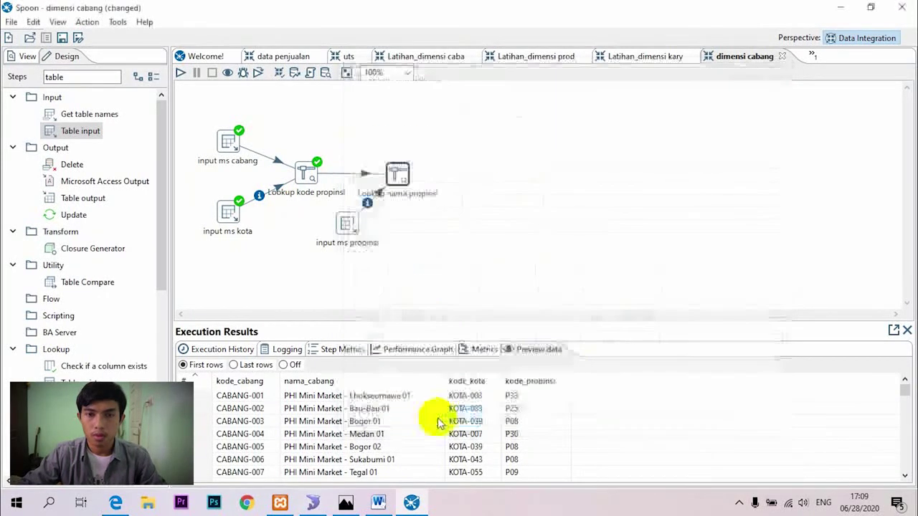
- Save and run the transformation locally, and show the preview data of the "Lookup nama propinsi" step
left_click(179, 73)
left_click(431, 474)
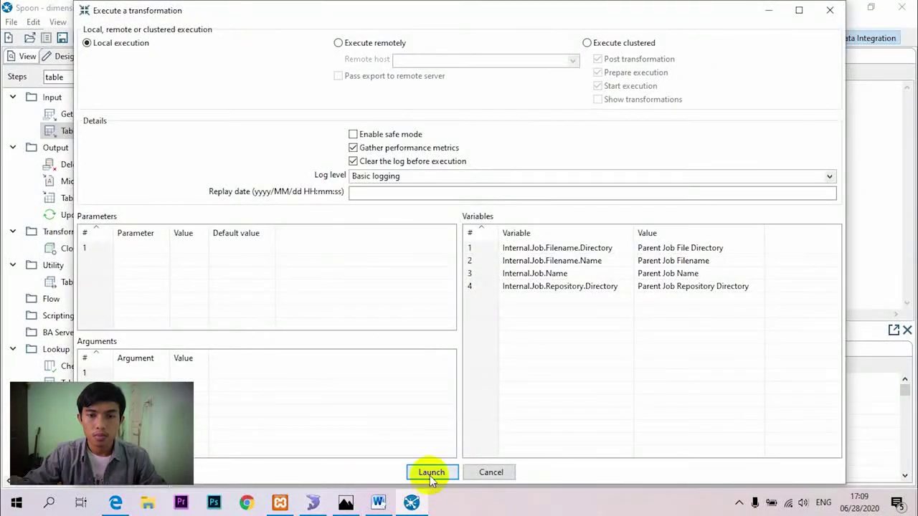
left_click(526, 261)
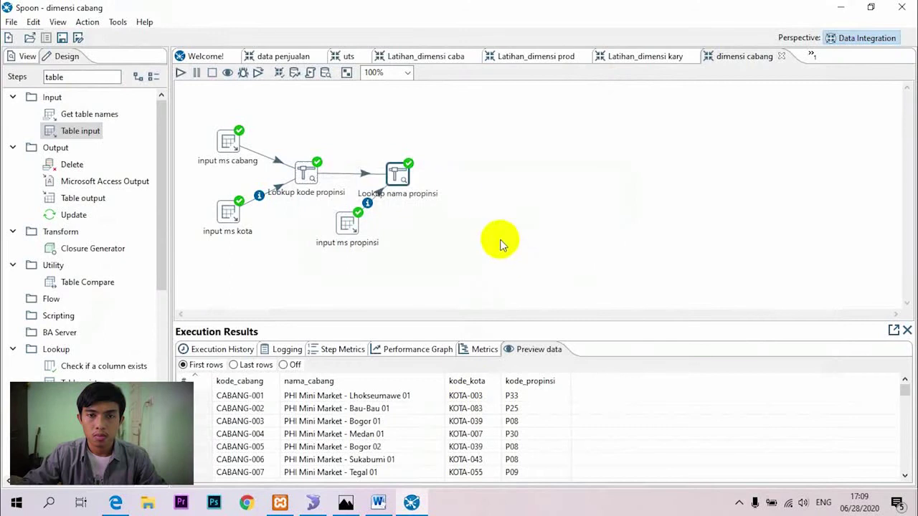
left_click(288, 352)
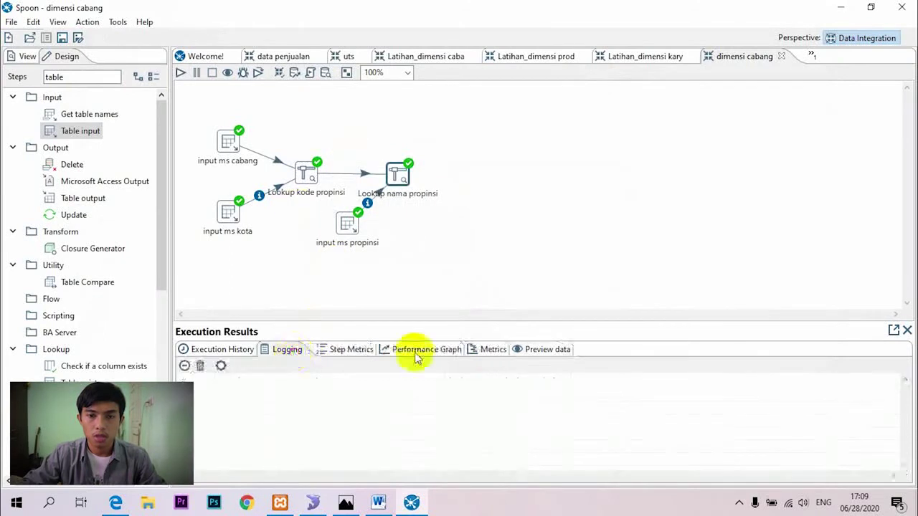
left_click(537, 350)
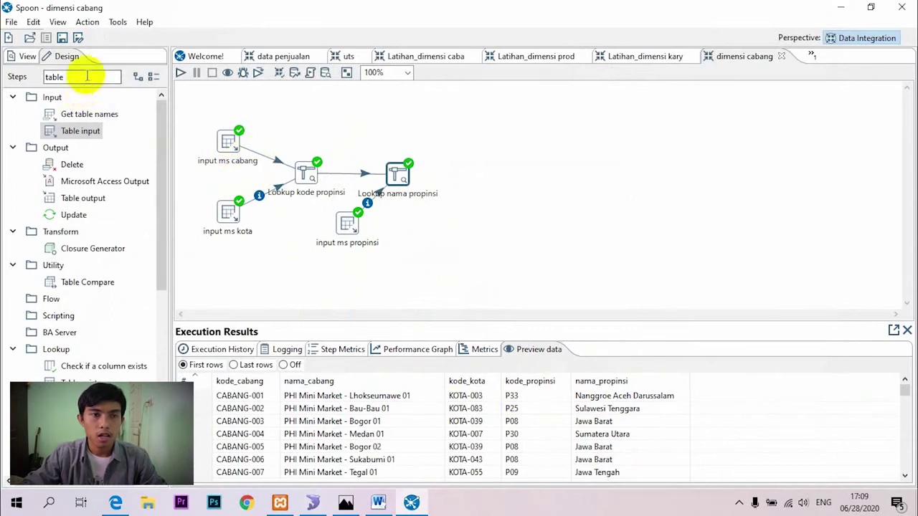
- Add an Add sequence step to the canvas and connect "Lookup nama propinsi" to it
left_click_drag(87, 77, 19, 84)
type("add")
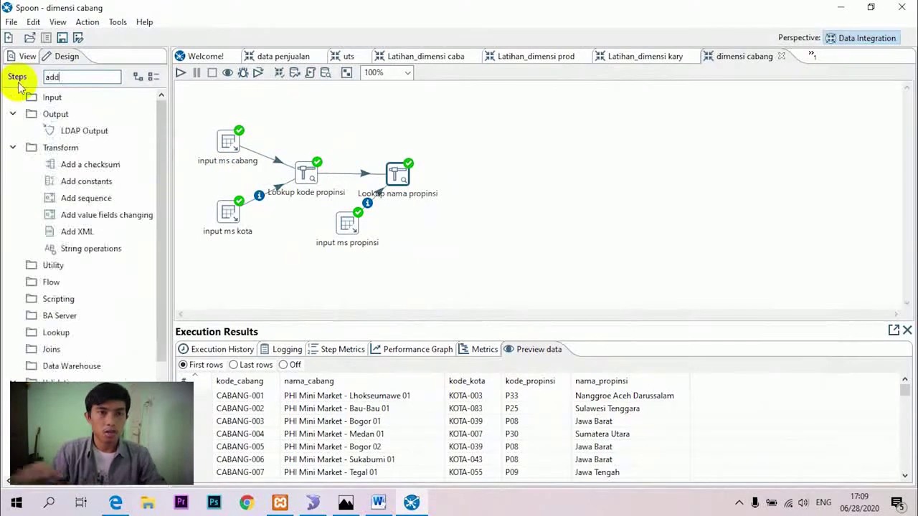
left_click_drag(80, 198, 441, 223)
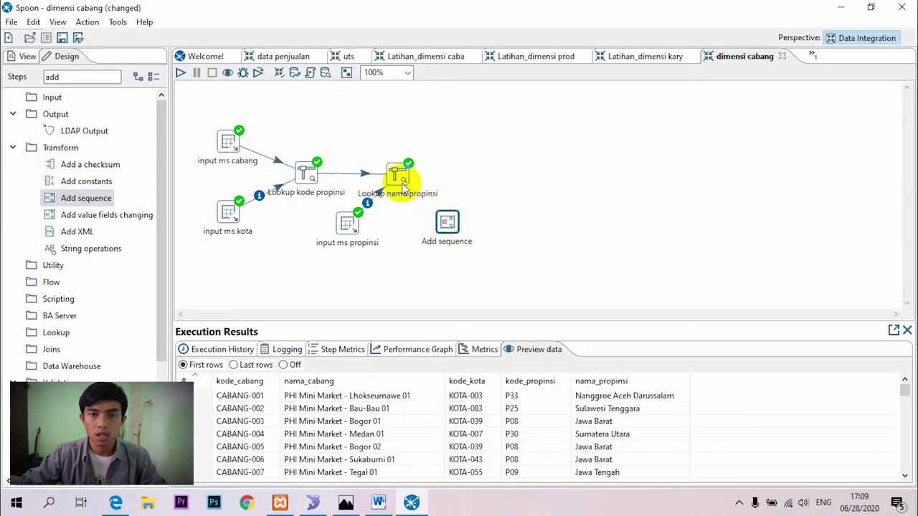
- Rename the sequence step as "Add sequence sk_cabang", set its value name to sk_cabang, and save it
double_click(447, 222)
left_click(475, 136)
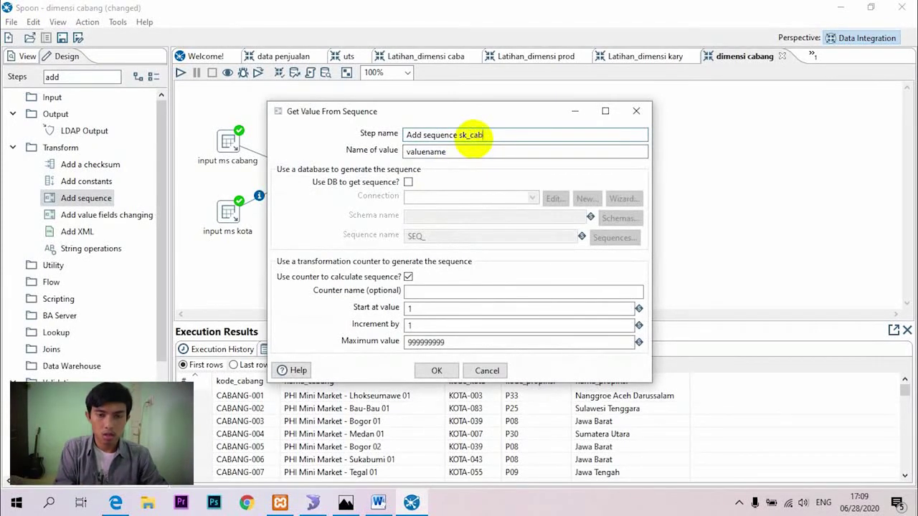
type("sk_cabang")
left_click(445, 151)
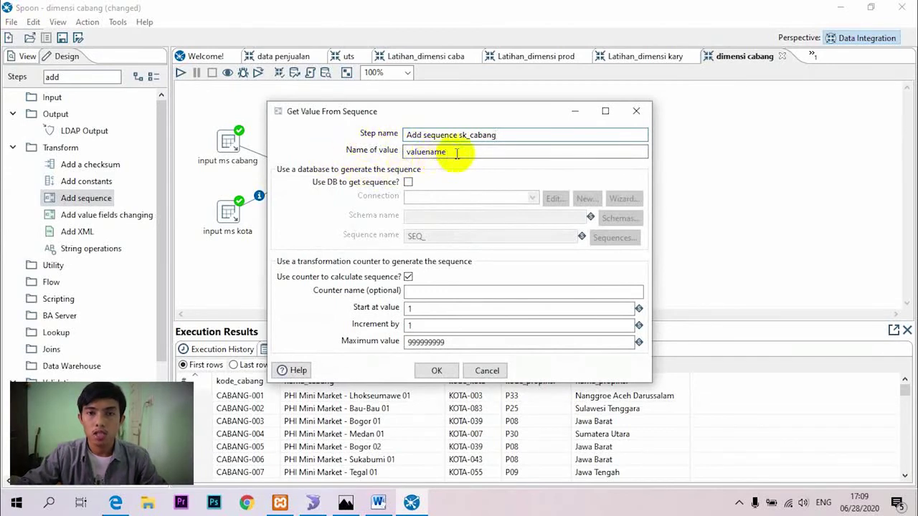
left_click_drag(465, 154, 394, 155)
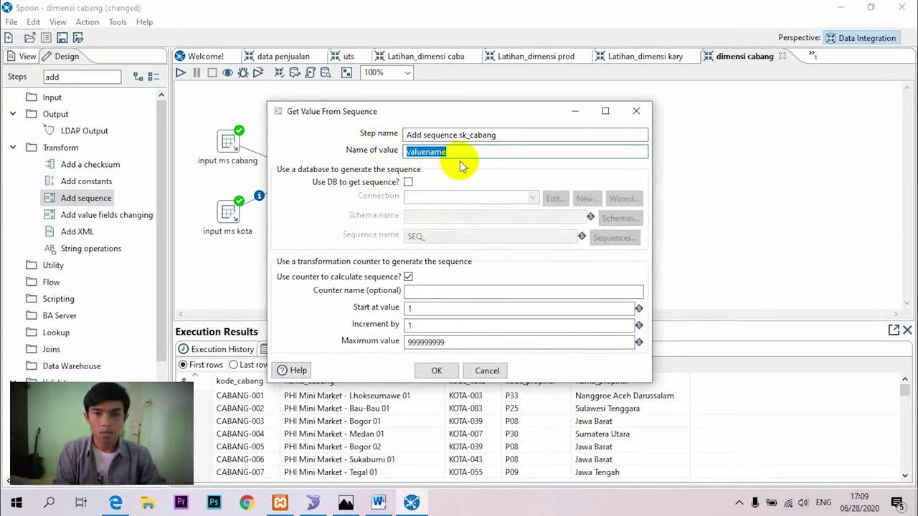
type("sk_cabang")
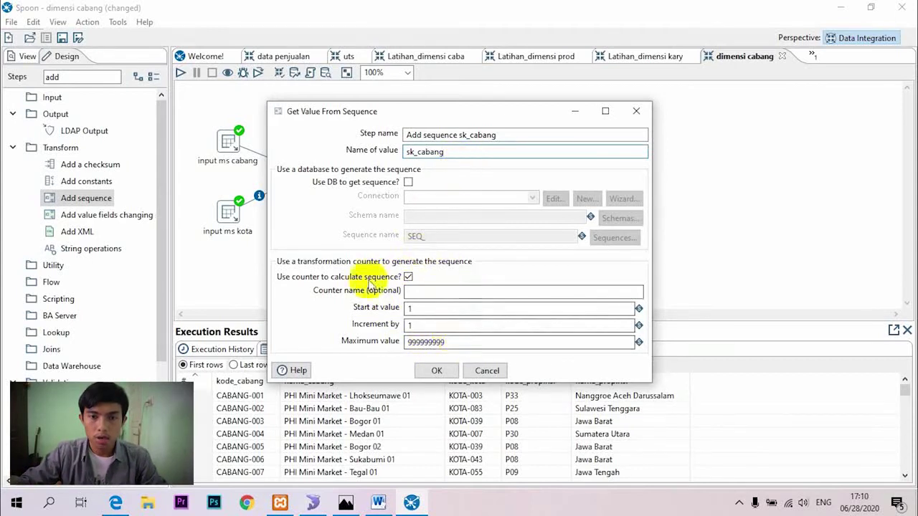
left_click(437, 371)
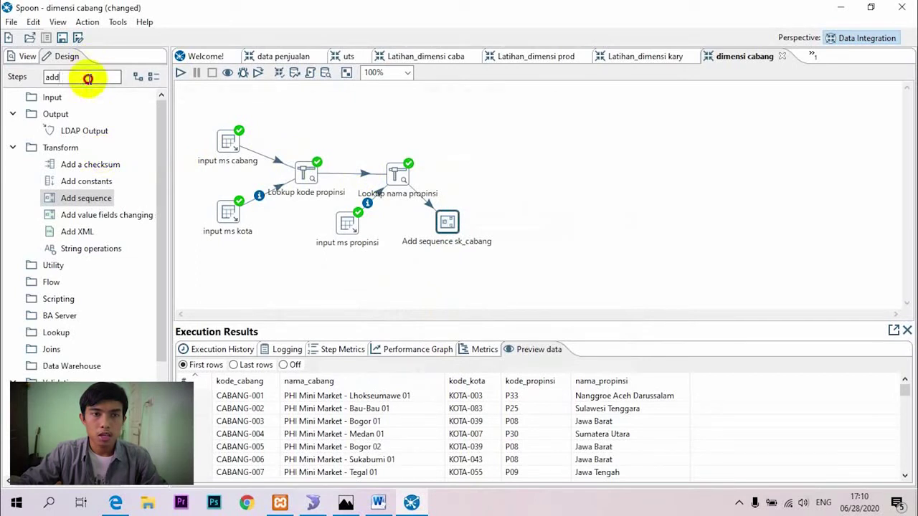
- Add a Select values step to the canvas and connect "Add sequence sk_cabang" to it
double_click(88, 79)
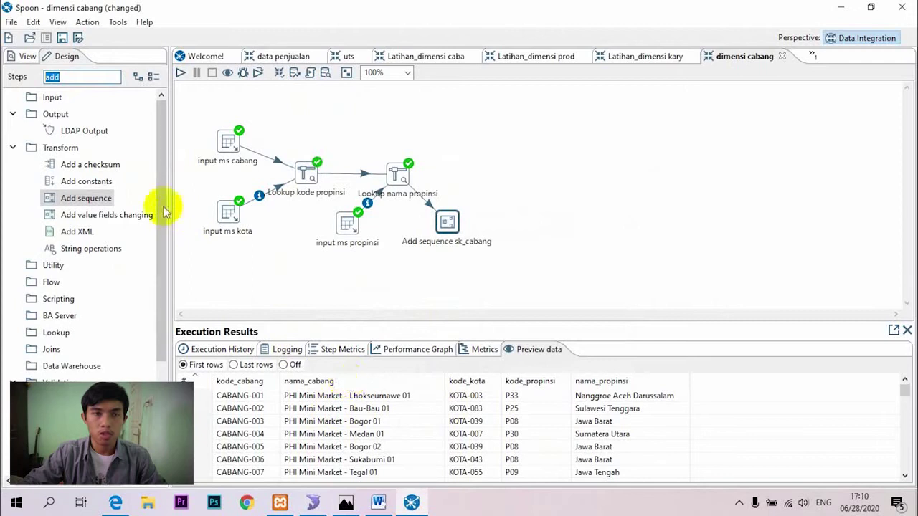
left_click(346, 502)
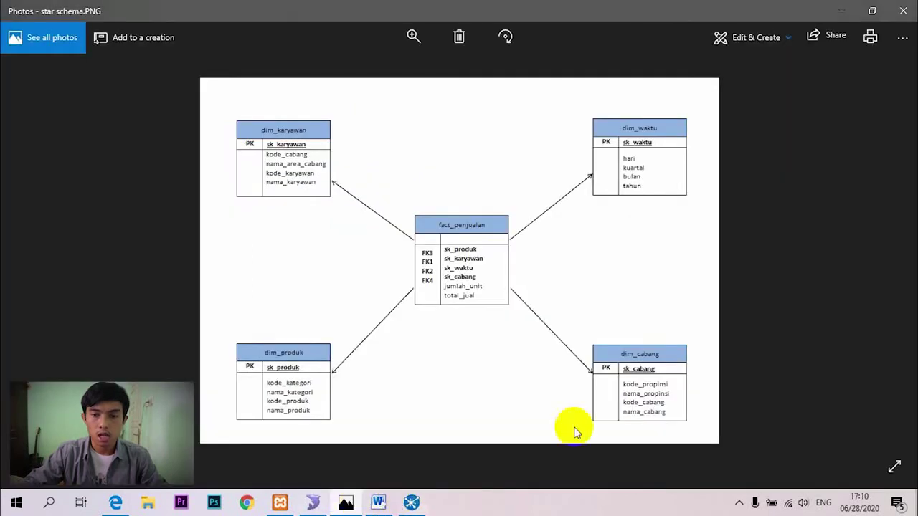
left_click(345, 502)
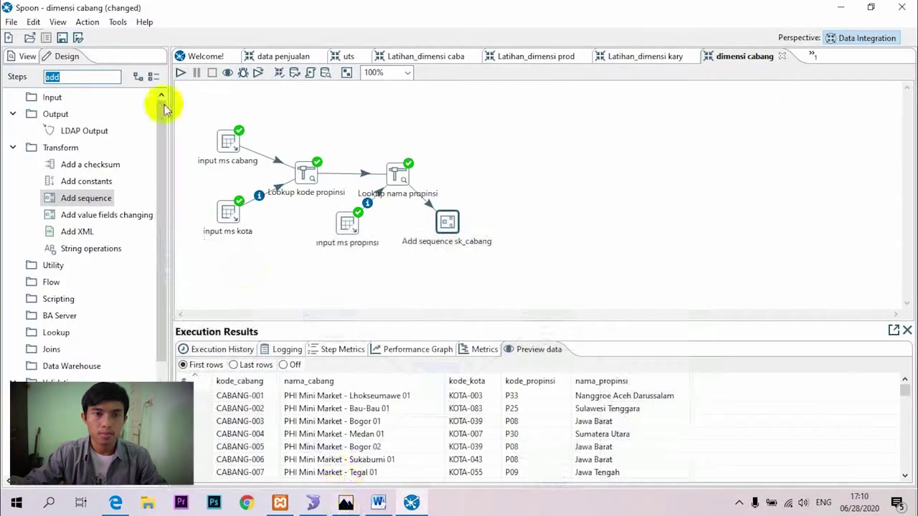
double_click(83, 76)
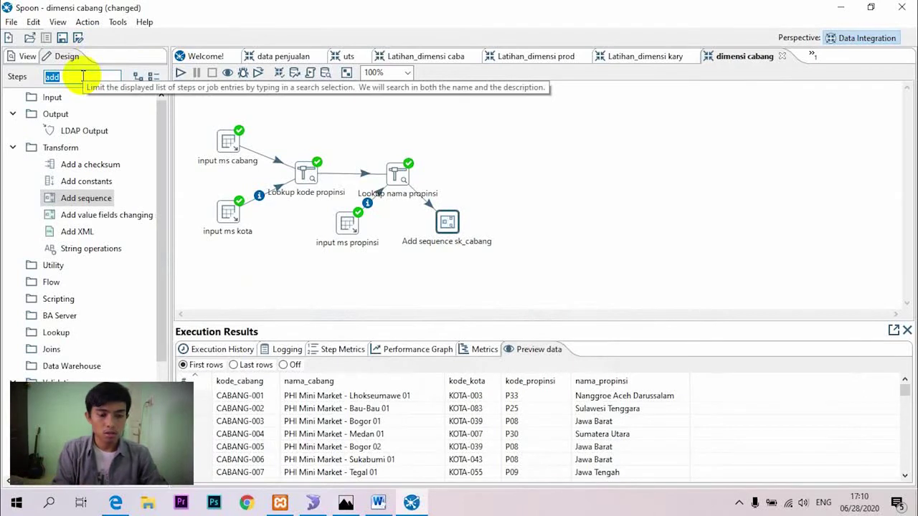
type("sele")
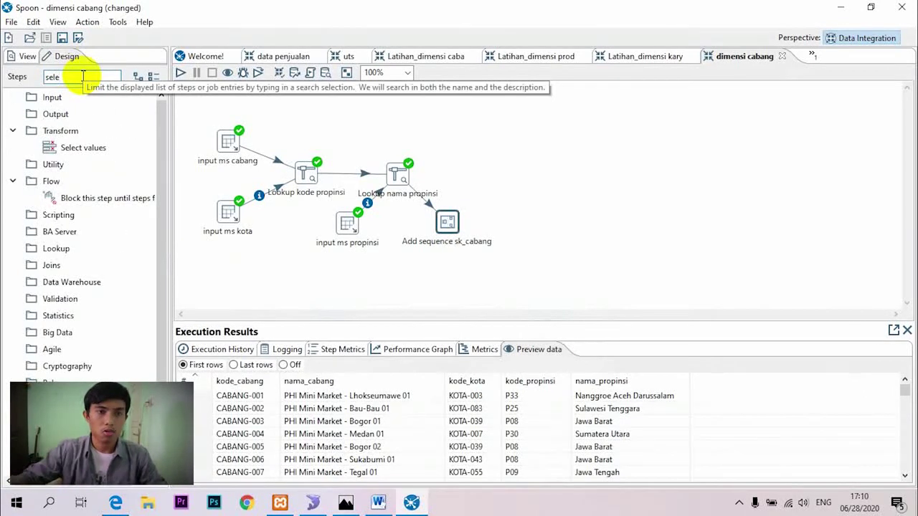
left_click_drag(82, 148, 488, 169)
mouse_move(447, 222)
left_click_drag(471, 263, 493, 172)
- Run the transformation locally, saving its changes first
left_click(181, 73)
left_click(431, 473)
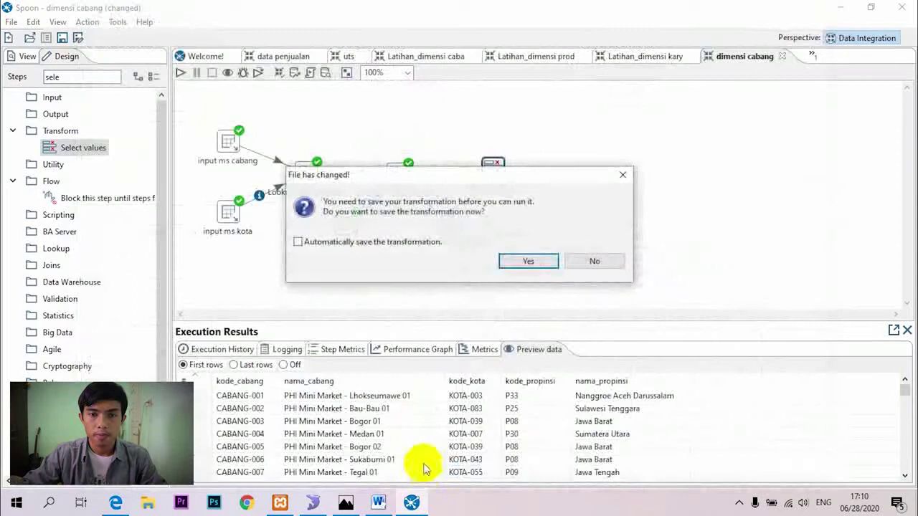
left_click(521, 263)
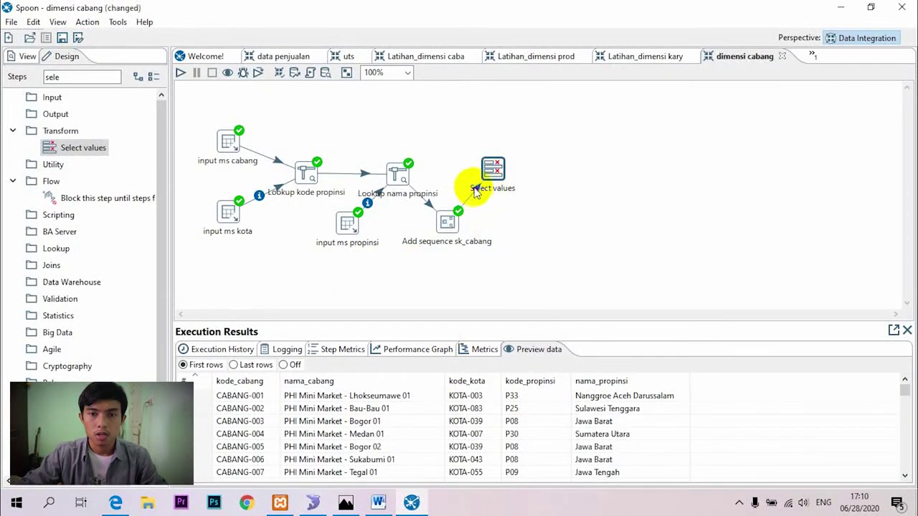
- Rename the Select values step as "urutkan atribut" and load all incoming fields into its selection list
double_click(486, 168)
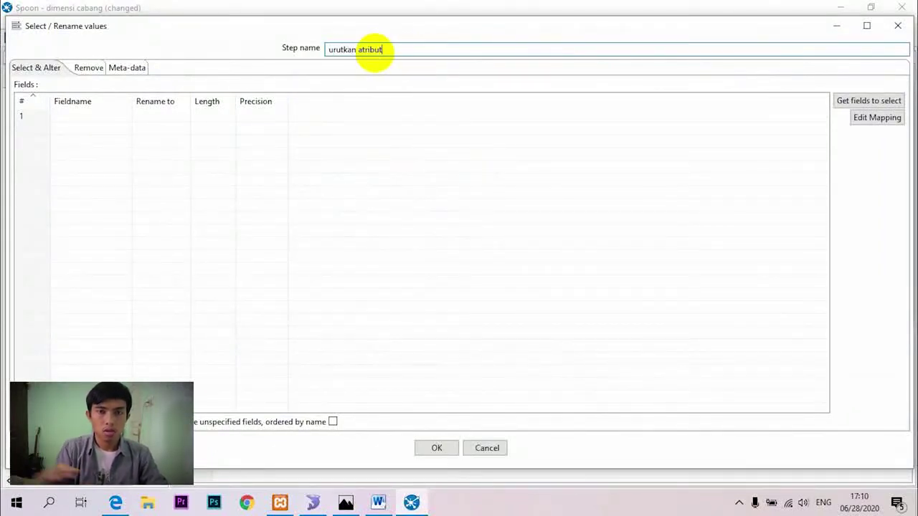
left_click(867, 100)
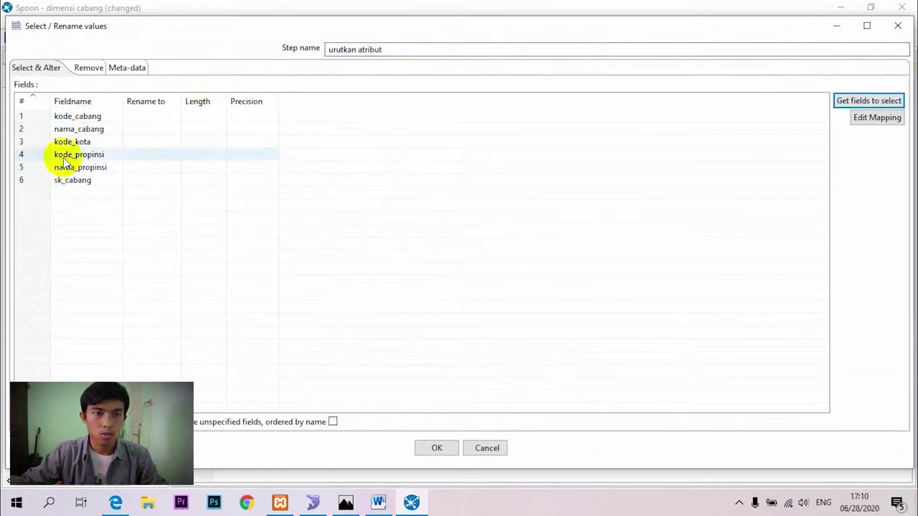
- Check the field order of dim_cabang in the star schema image, and move sk_cabang to the first row of the selected fields
left_click(26, 180)
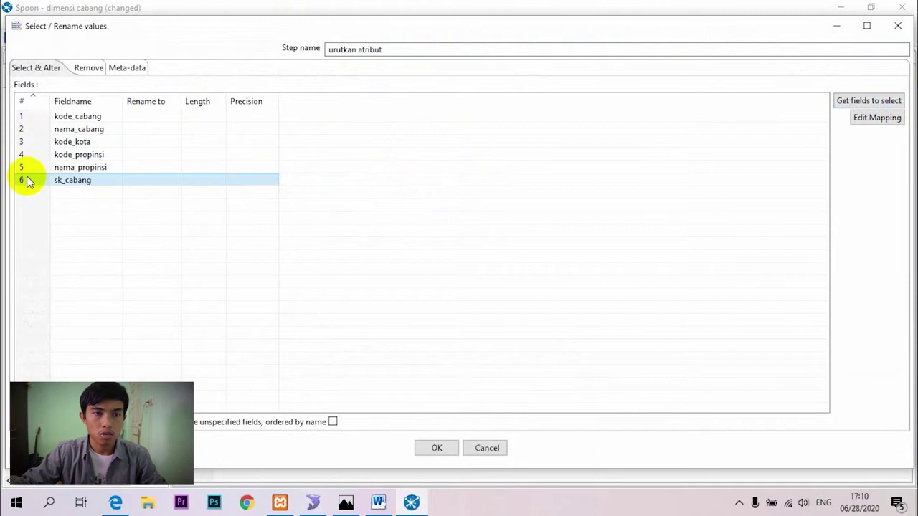
left_click(345, 501)
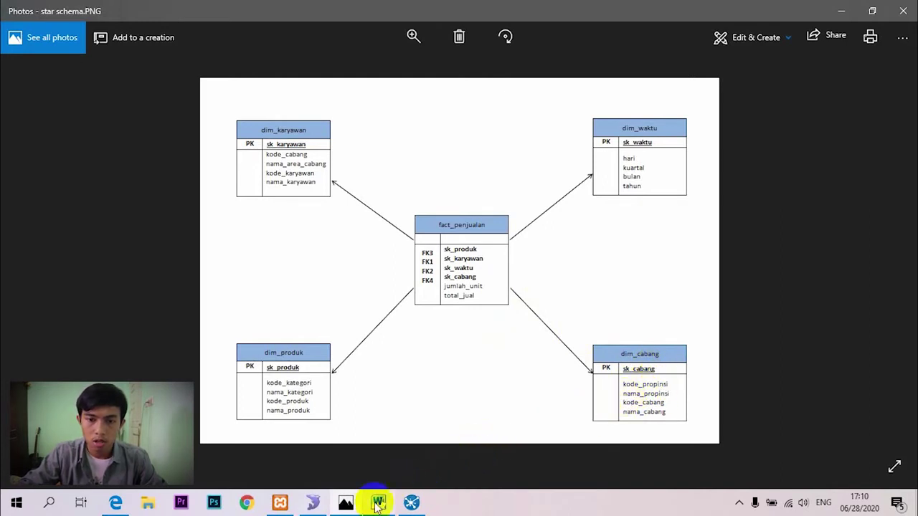
mouse_move(378, 505)
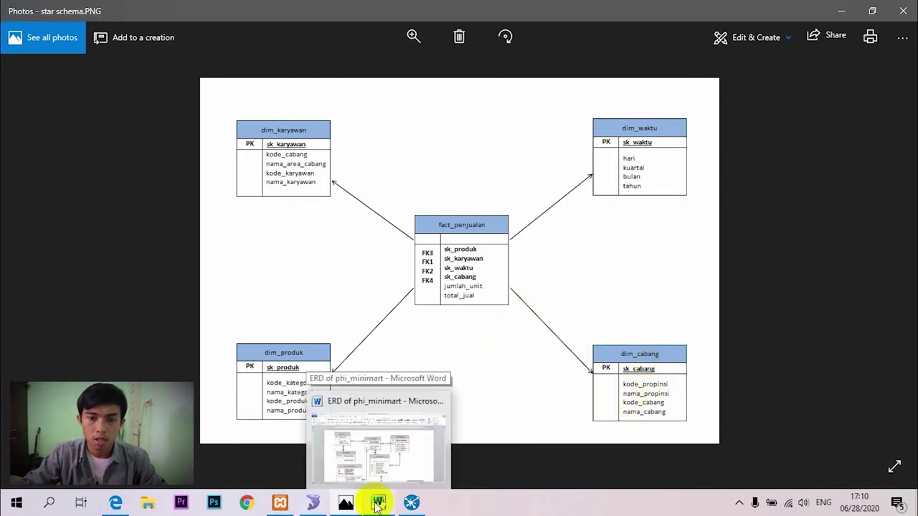
left_click(378, 504)
left_click(412, 506)
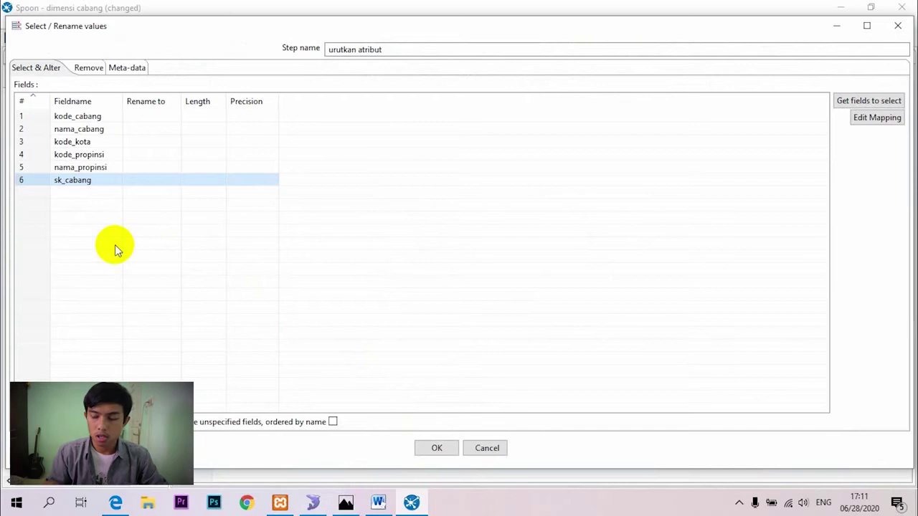
key("ctrl+Up")
key("ctrl+Up")
key("ctrl+Up")
key("ctrl+Up")
key("ctrl+Up")
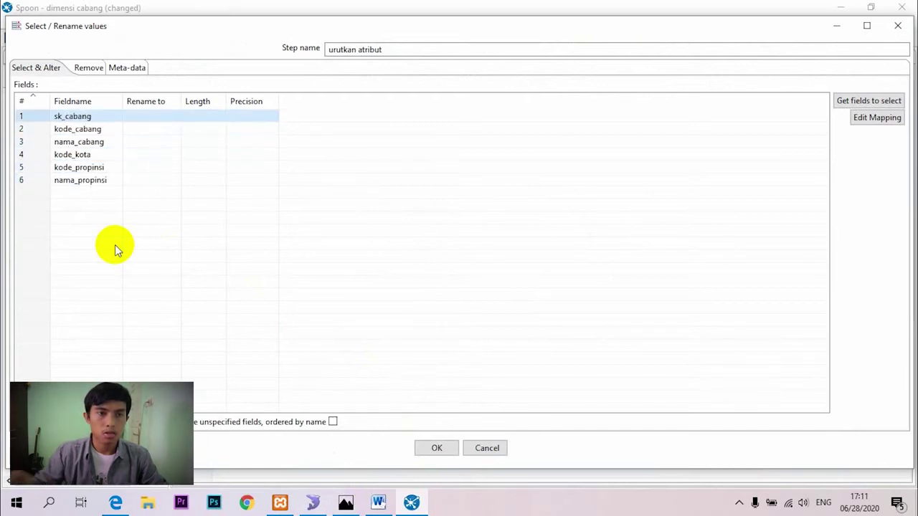
- Move kode_propinsi and nama_propinsi together up to directly below sk_cabang in the field list
left_click(31, 170)
left_click(31, 182, "shift")
key("ctrl+Up")
key("ctrl+Up")
key("ctrl+Up")
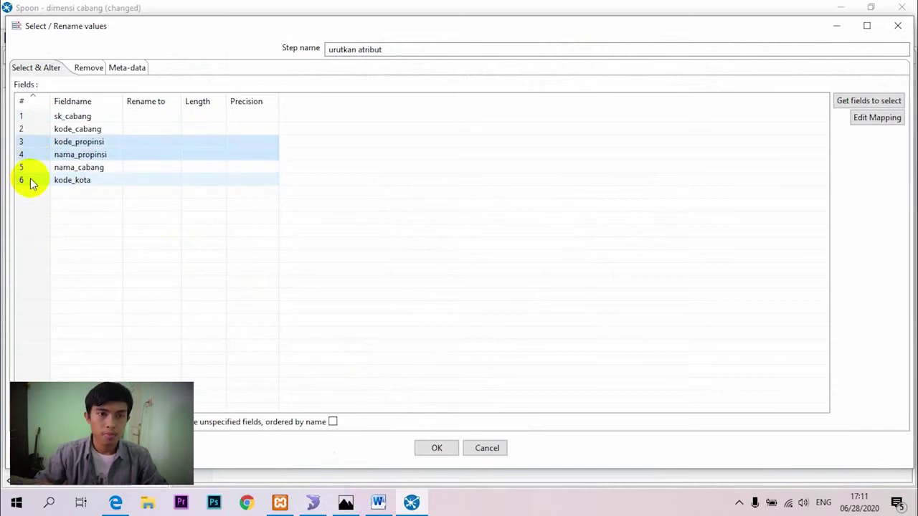
- Remove kode_kota from the selected fields, compare the list with dim_cabang in the star schema image, and save the step
left_click(31, 182)
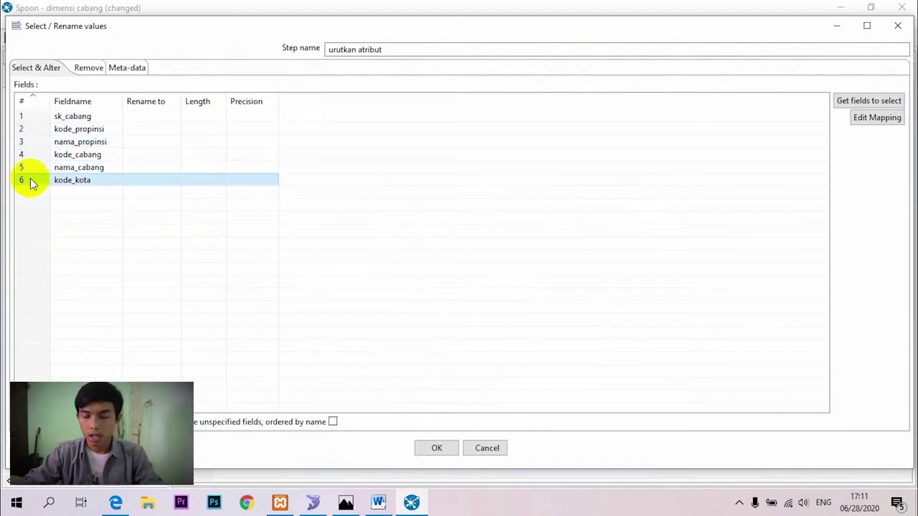
key("Delete")
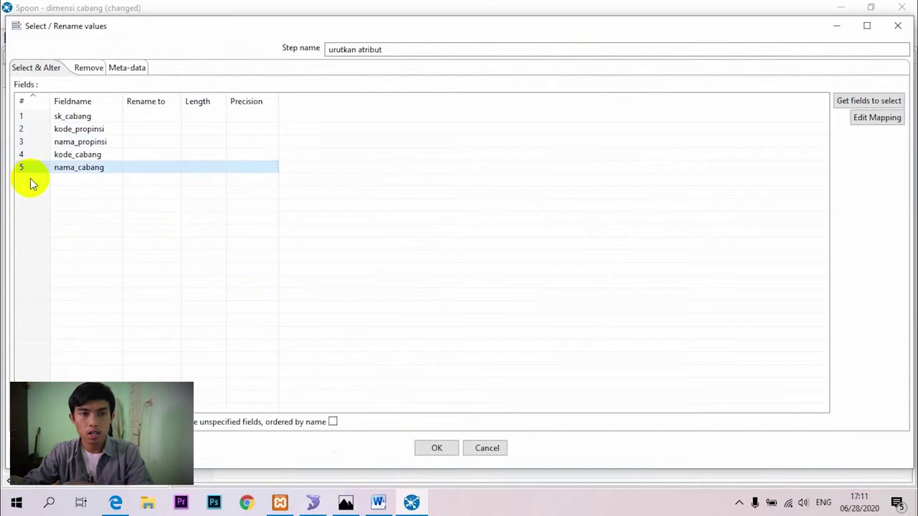
left_click(345, 504)
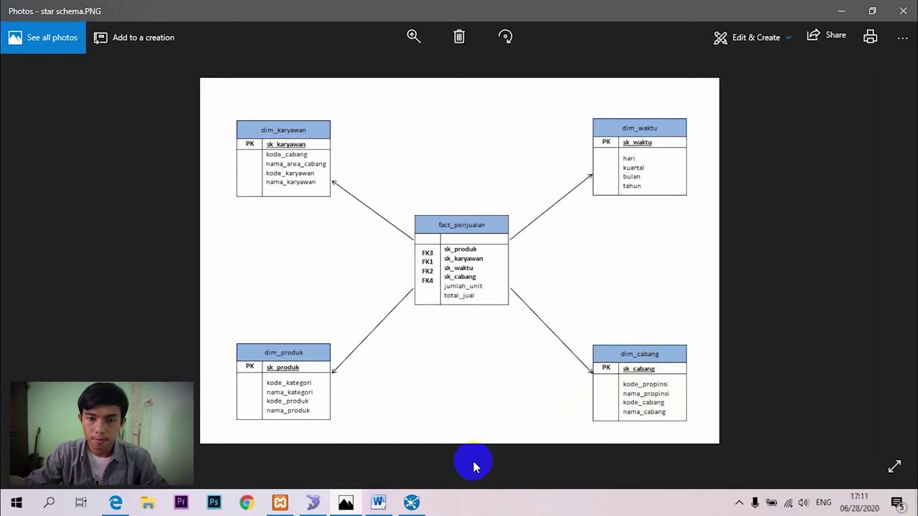
left_click(412, 504)
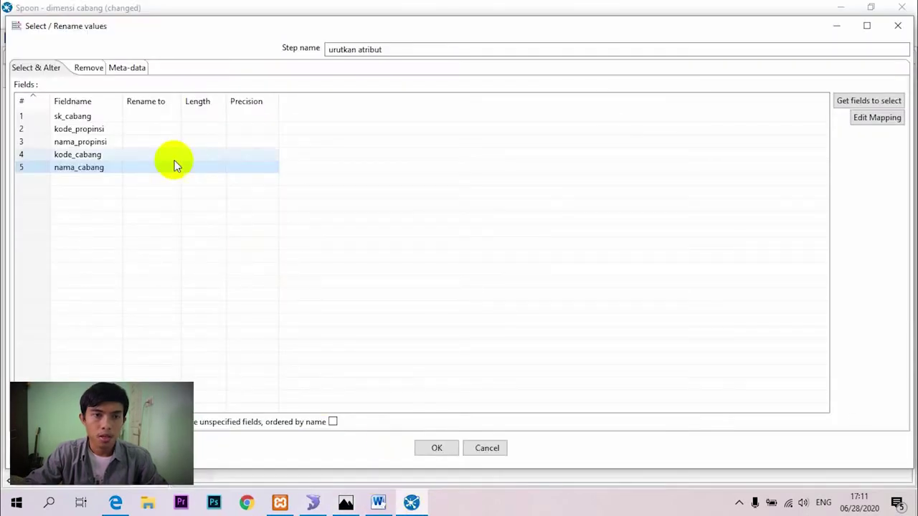
left_click(436, 448)
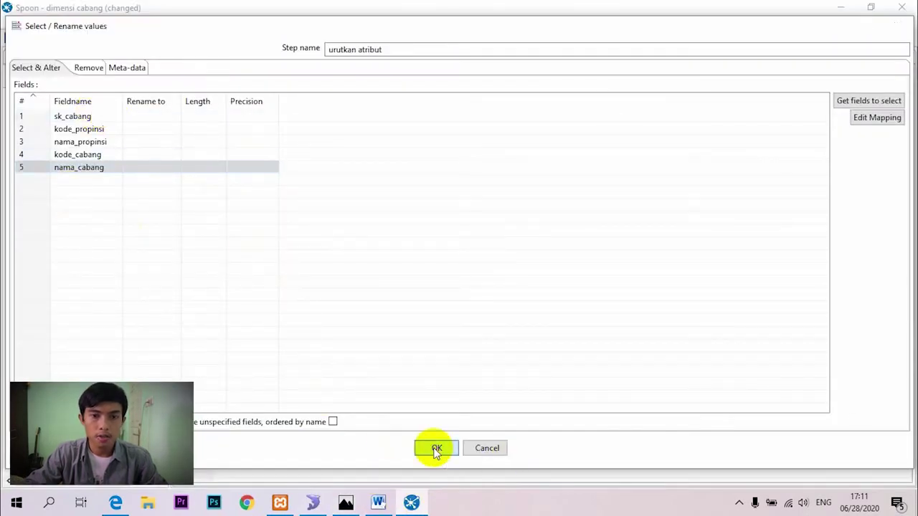
- Save and run the transformation locally, and show the preview data of the "urutkan atribut" step
left_click(181, 73)
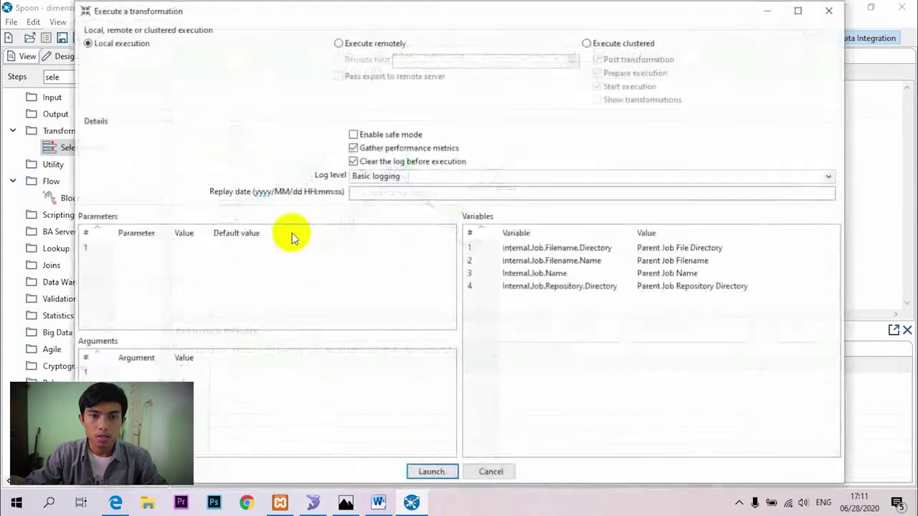
left_click(425, 467)
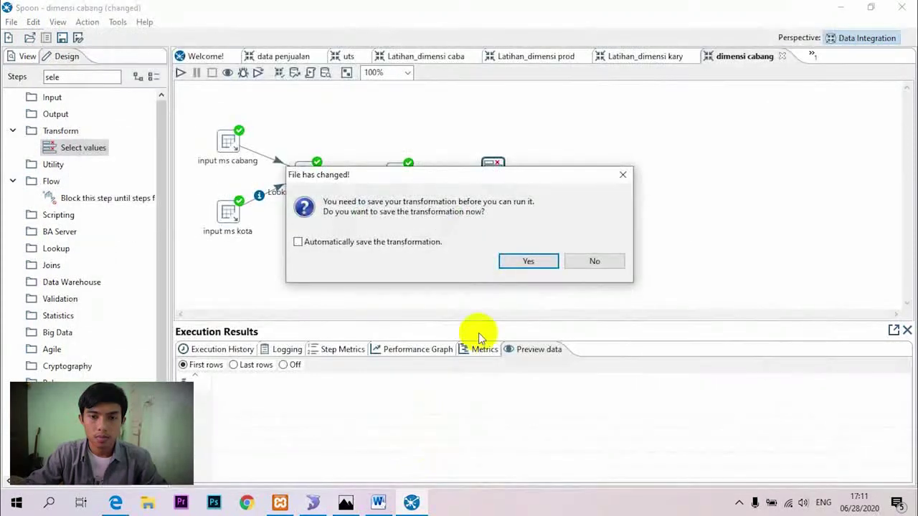
left_click(523, 261)
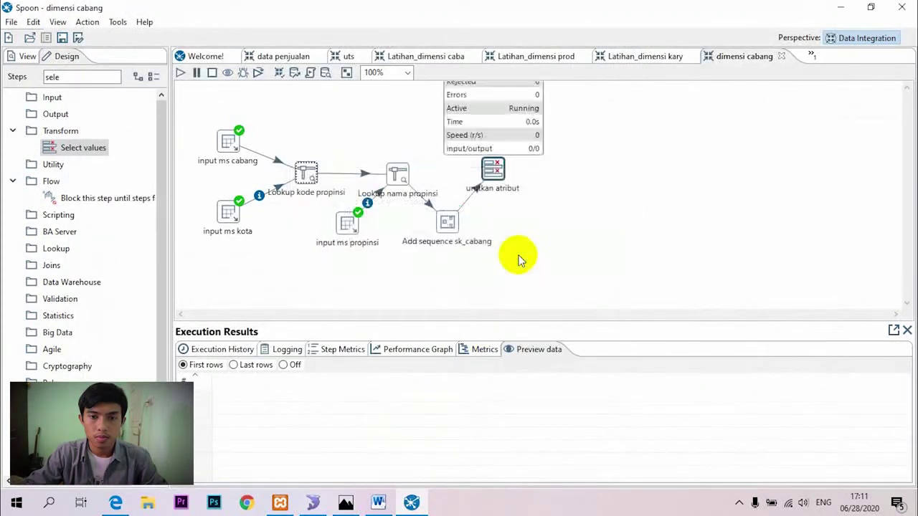
left_click(343, 352)
left_click(542, 350)
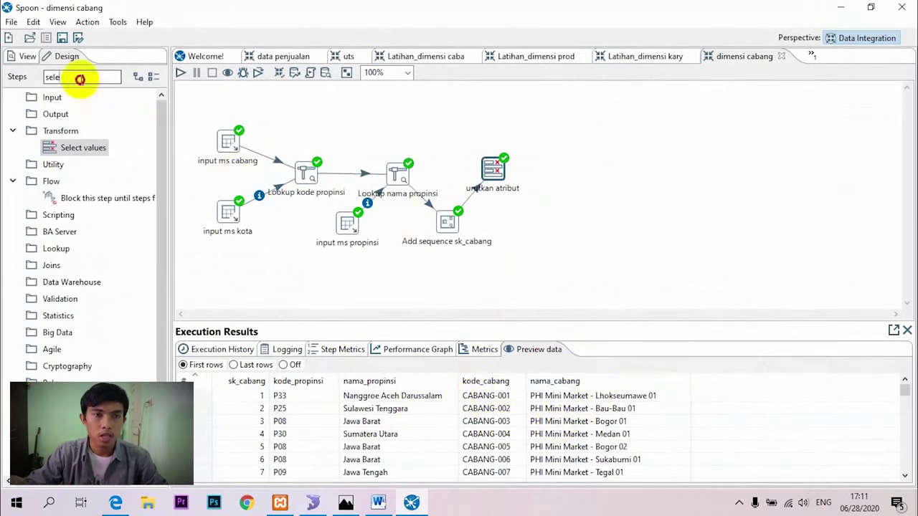
- Add a Table output step to the canvas and connect "urutkan atribut" to it
left_click_drag(79, 79, 4, 90)
type("table")
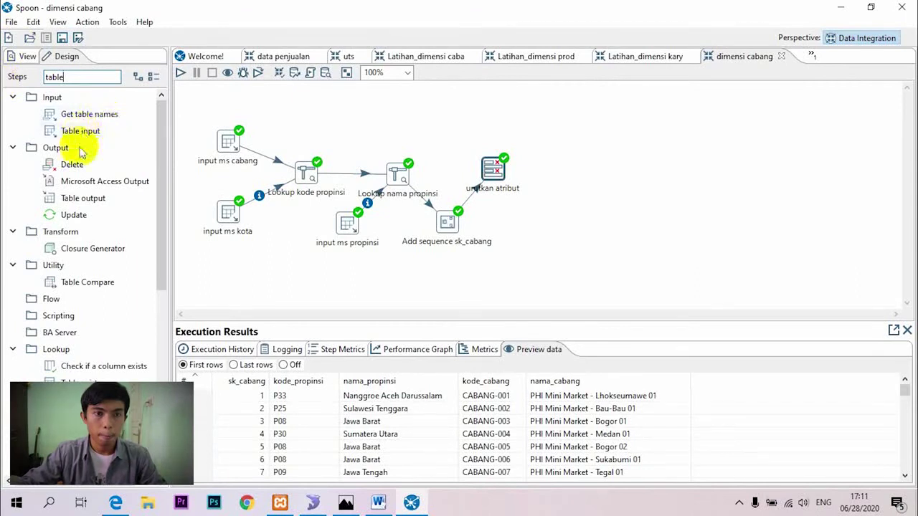
left_click_drag(80, 198, 550, 221)
mouse_move(502, 188)
left_click(563, 226)
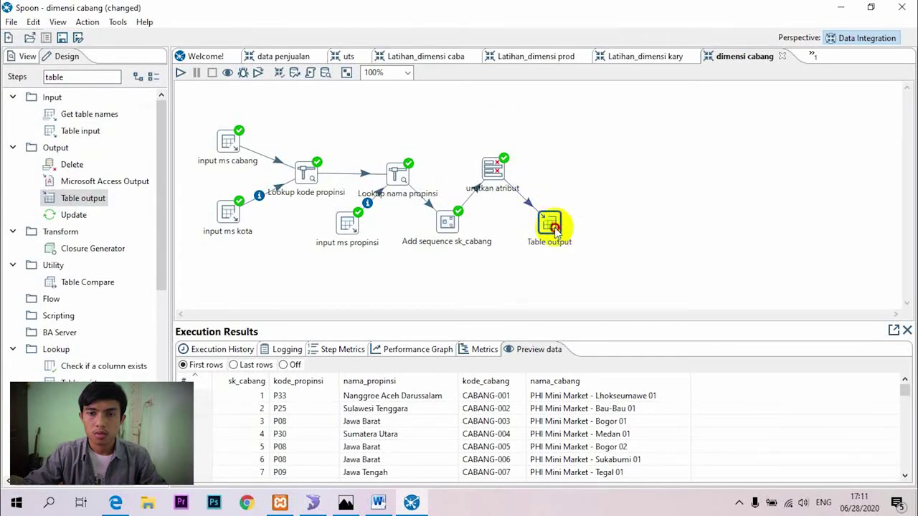
- Name the output step "output dimensi cabang", with connection phi_olap_2020 and target table dim_cabang
double_click(554, 226)
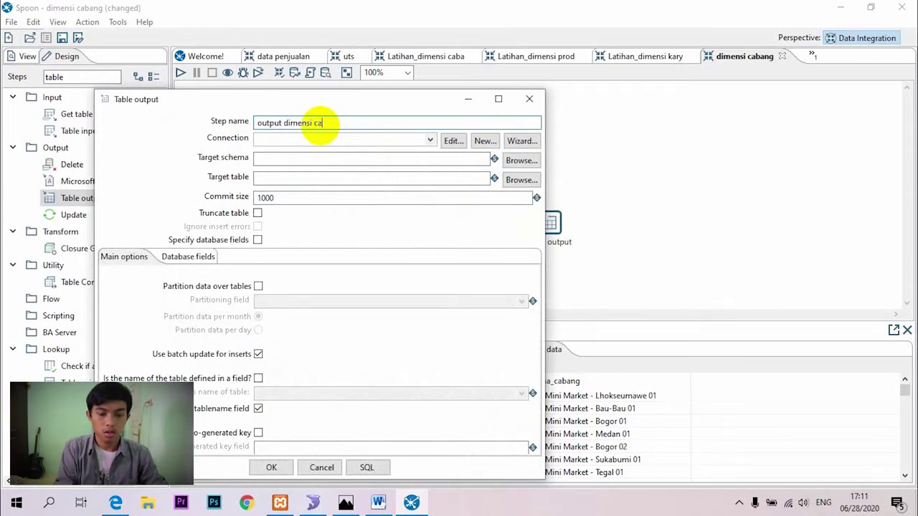
left_click(428, 141)
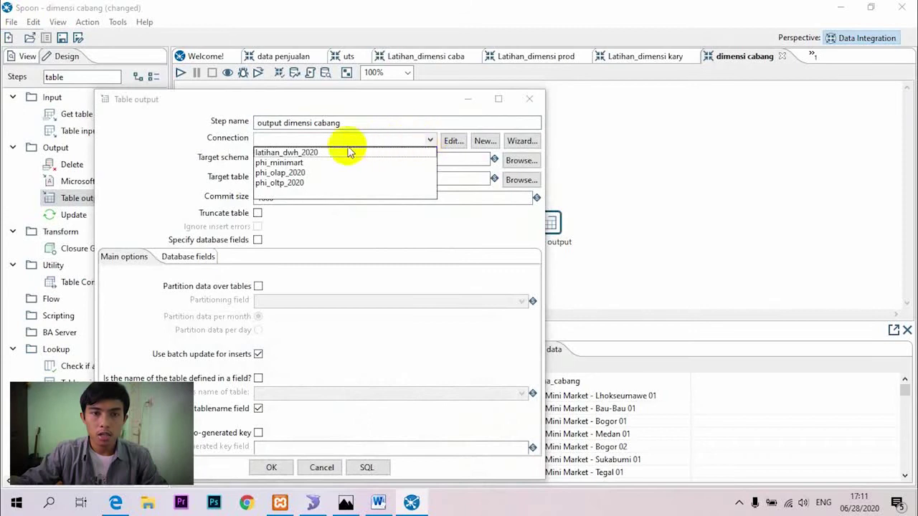
left_click(290, 174)
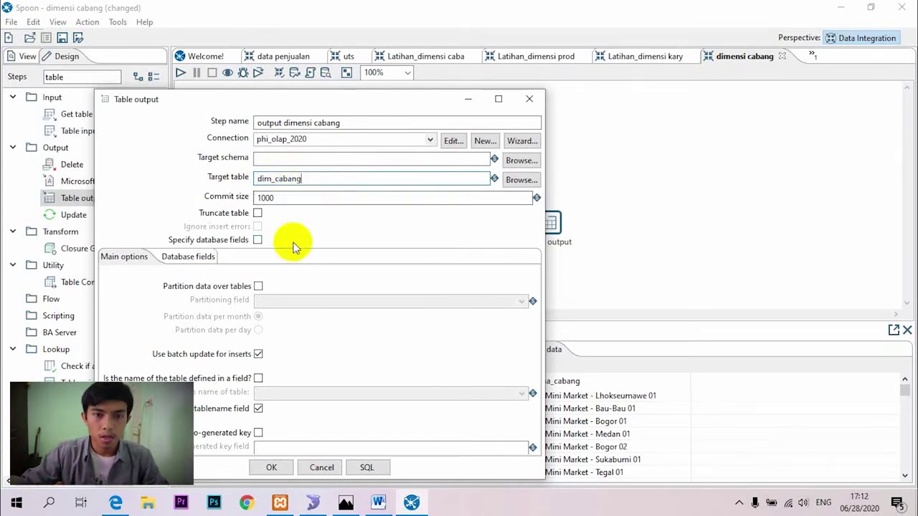
- Generate and execute the CREATE TABLE statement for dim_cabang, and save the output step
left_click(365, 467)
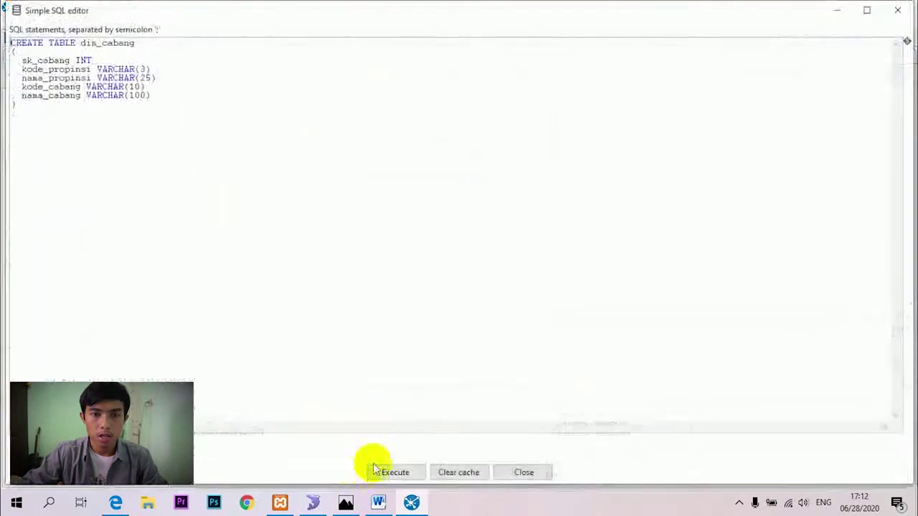
left_click(397, 473)
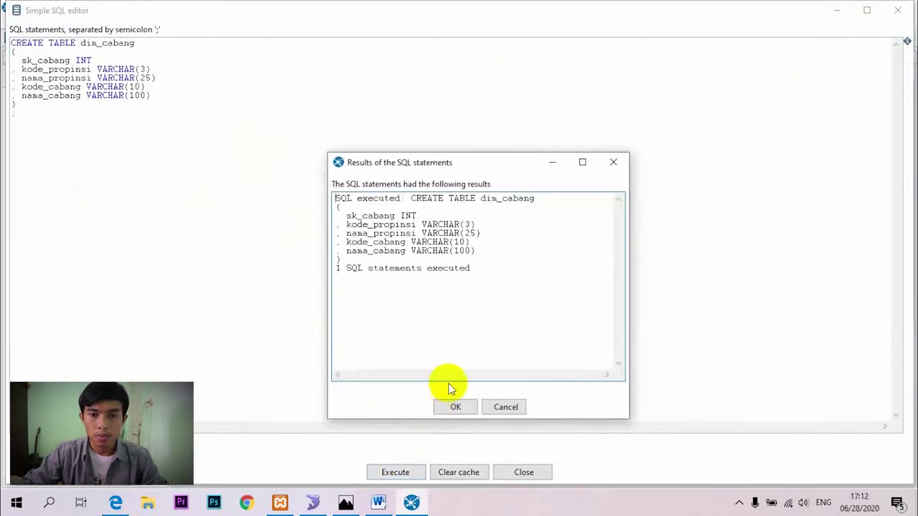
left_click_drag(470, 268, 439, 269)
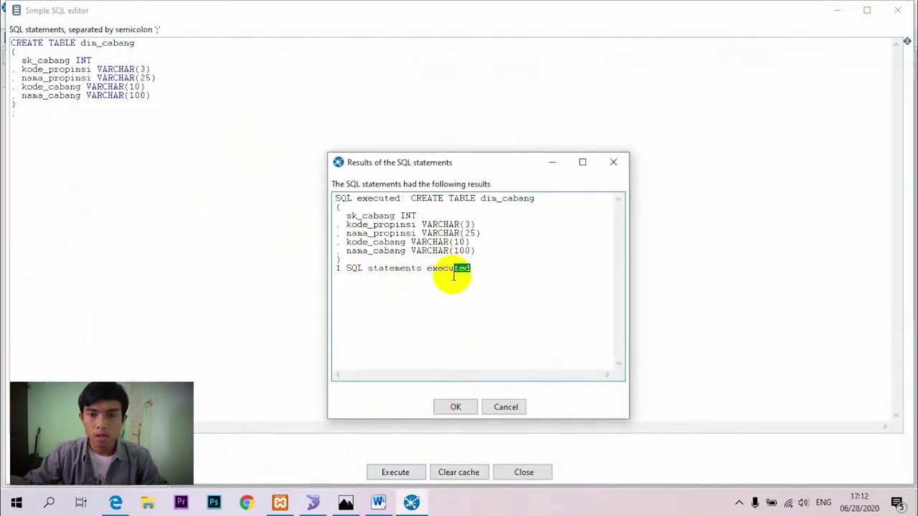
left_click(453, 409)
left_click(522, 473)
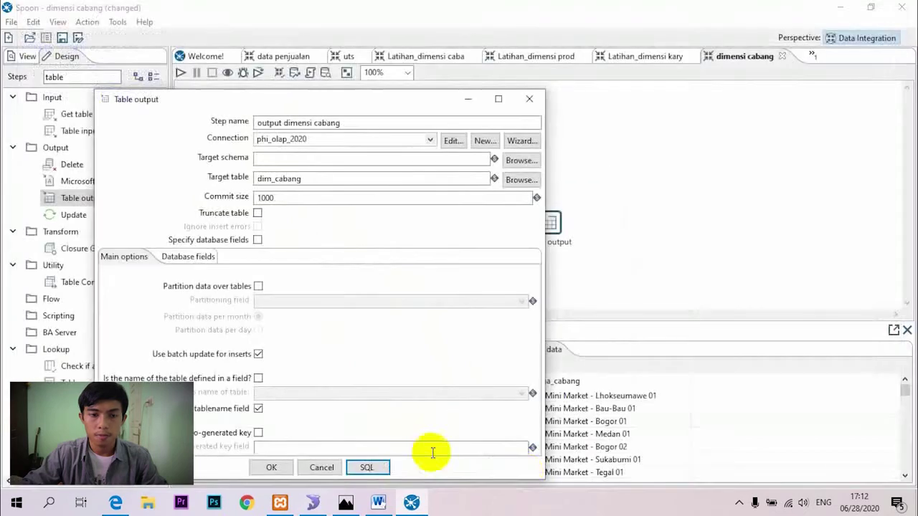
left_click(269, 470)
- Run the dimensi cabang transformation locally, saving its changes first, to load the data into dim_cabang
left_click(180, 72)
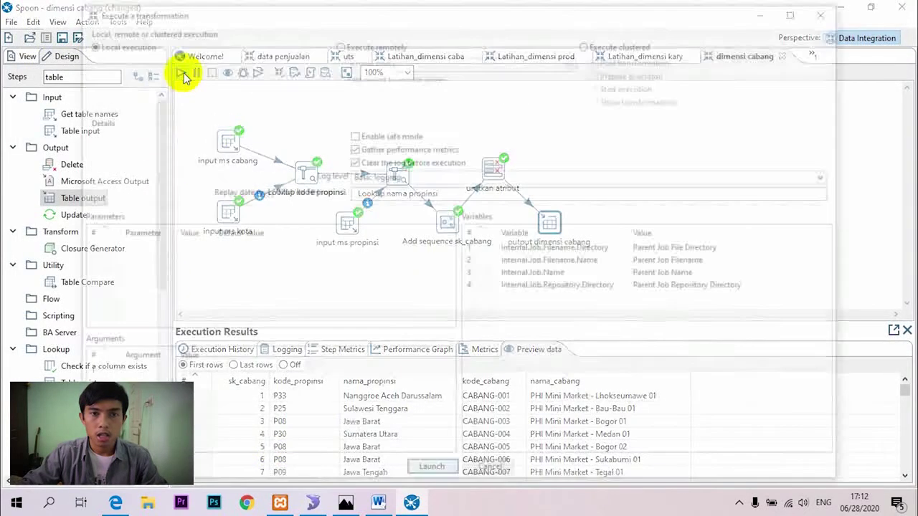
left_click(431, 473)
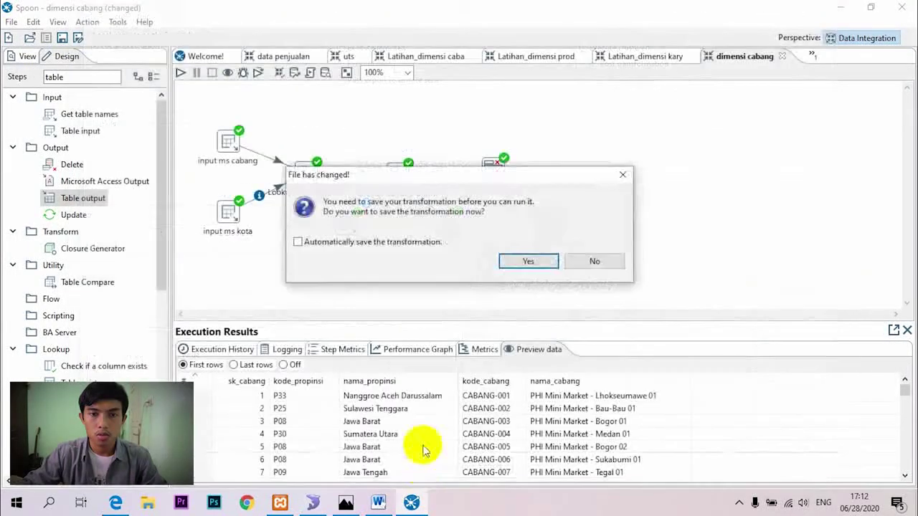
left_click(524, 263)
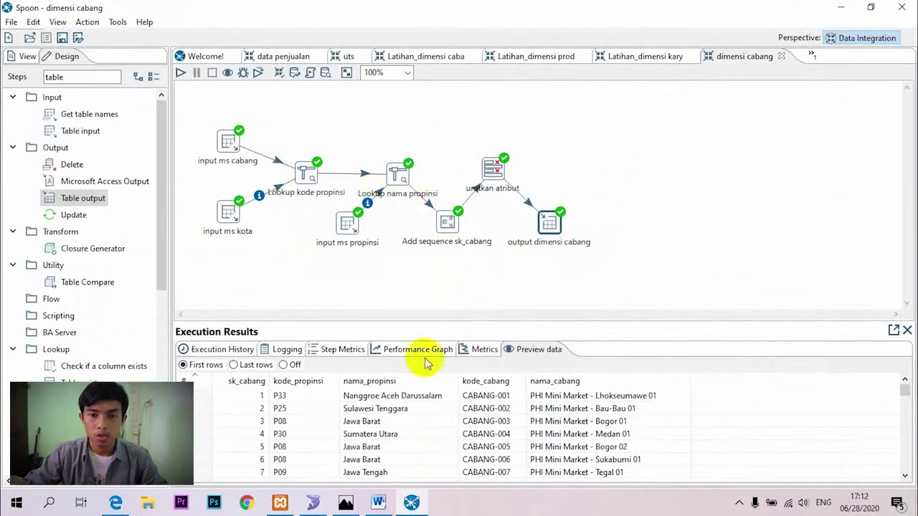
- Switch to SQLyog and show the table data of dim_cabang in the phi_olap_2020 database
left_click(322, 505)
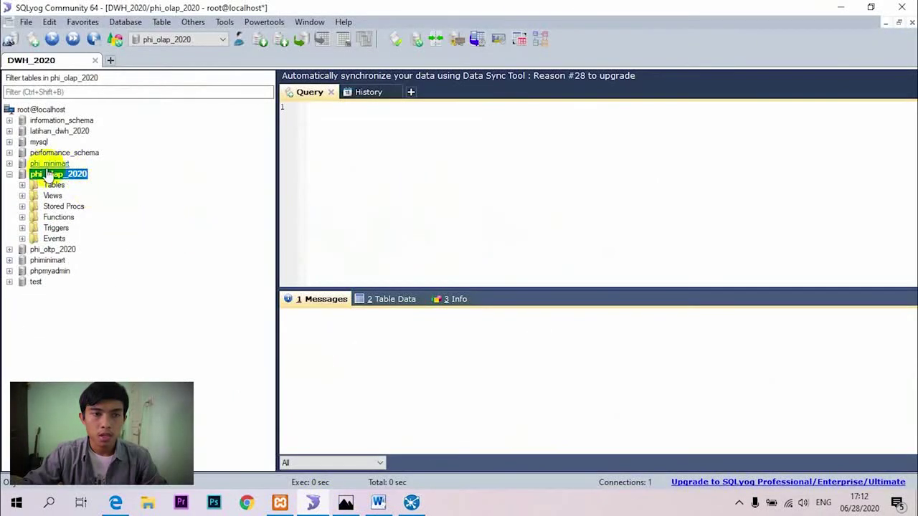
left_click(23, 185)
left_click(49, 188)
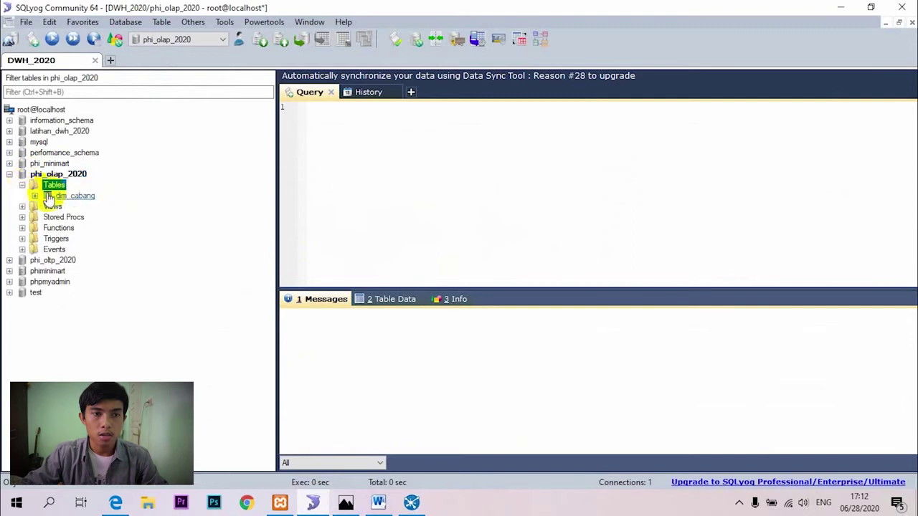
left_click(391, 299)
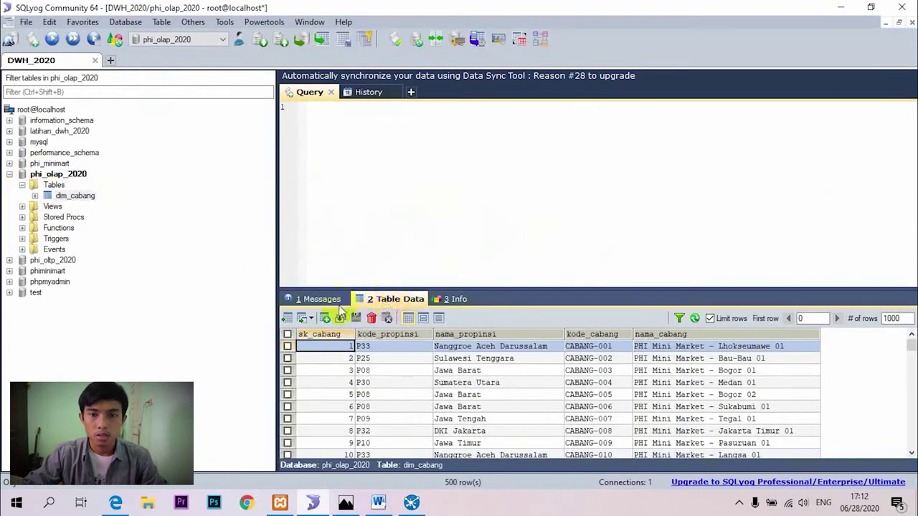
left_click(74, 195)
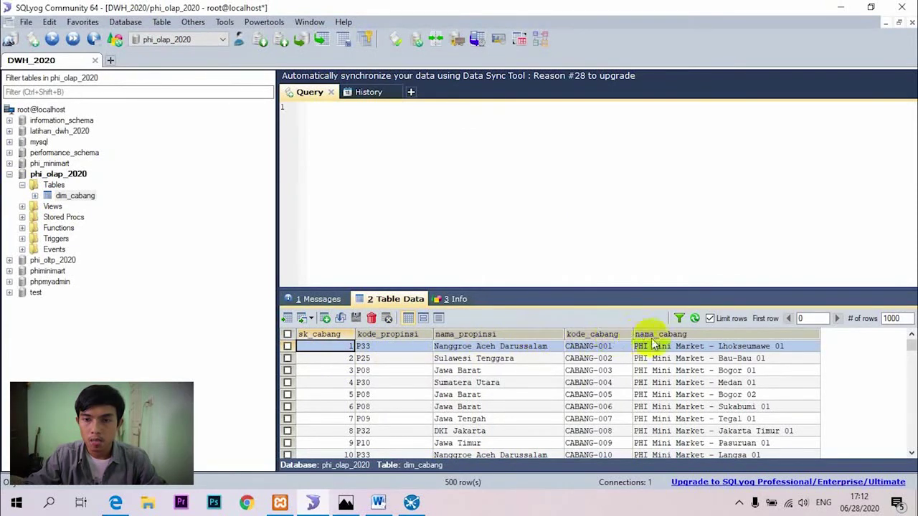
- Compare dim_cabang with the star schema image, and check the assignment PDF and the schema for the product dimension
left_click(346, 502)
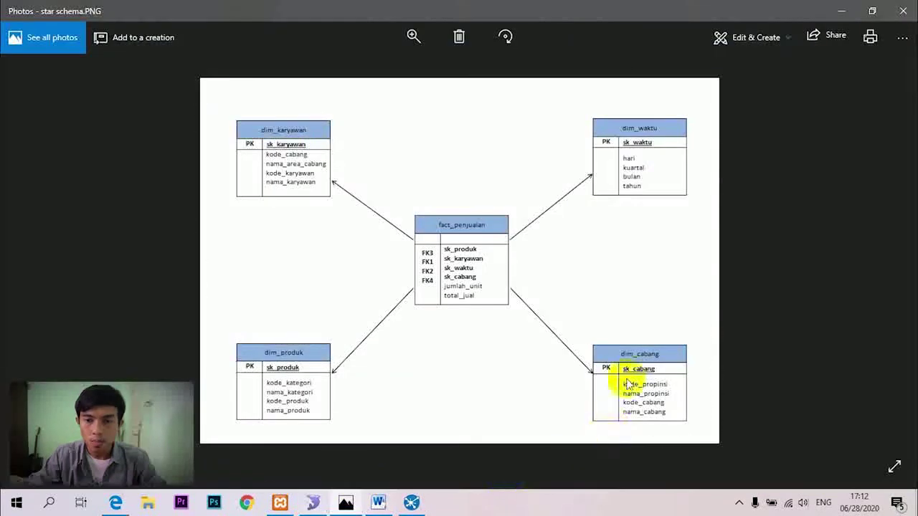
left_click(348, 500)
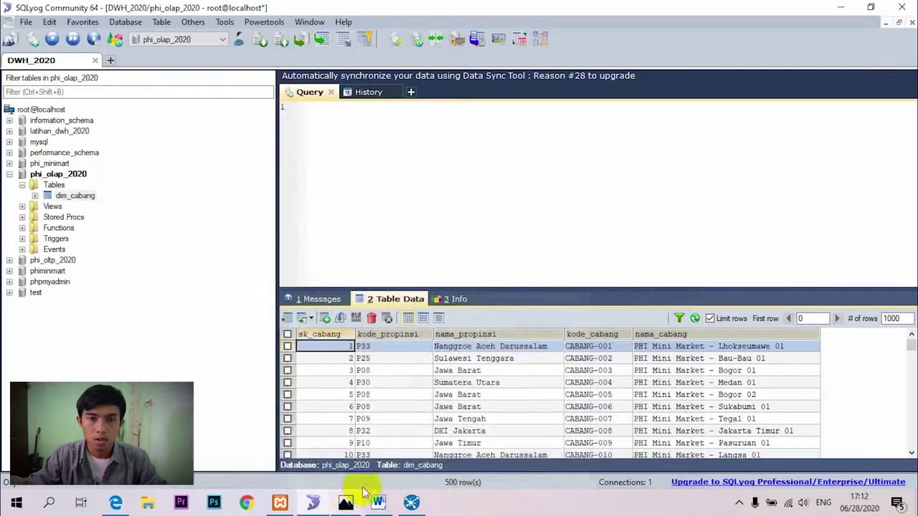
left_click(115, 502)
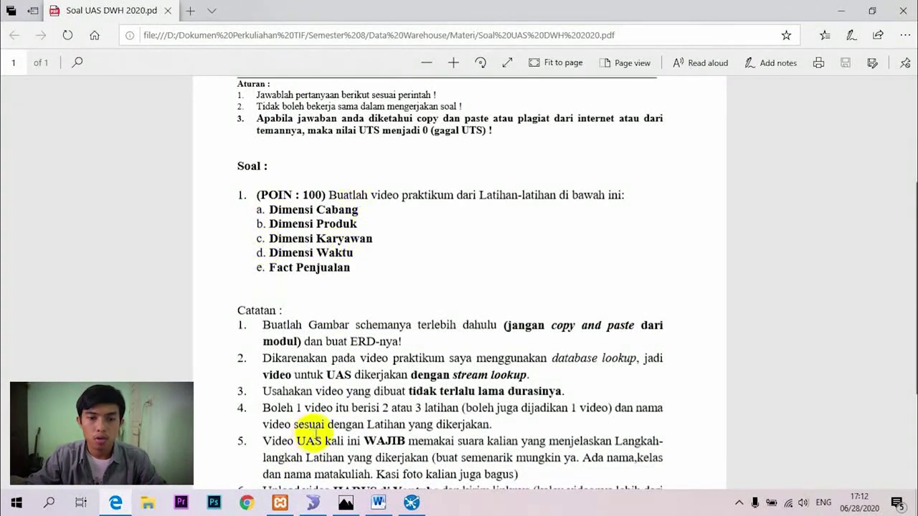
left_click(350, 505)
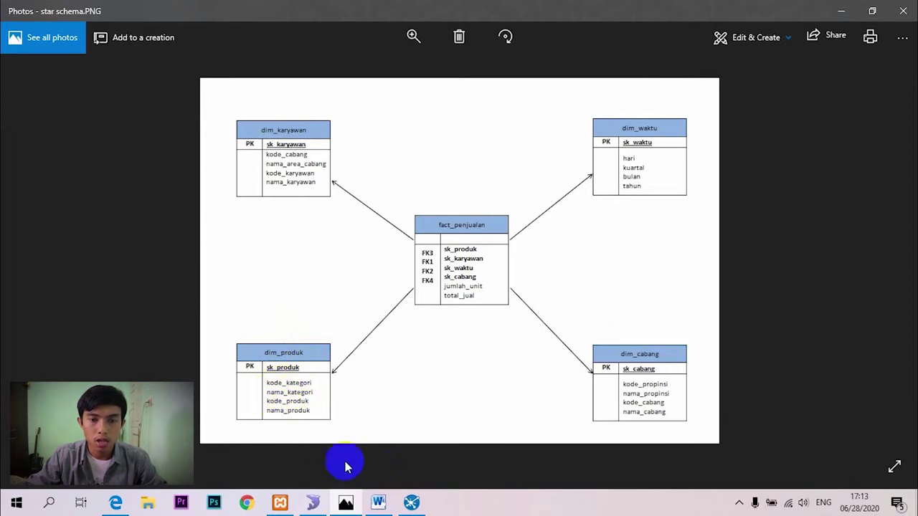
- Switch back to Spoon, create a new transformation and add a Table input step to its canvas
left_click(411, 502)
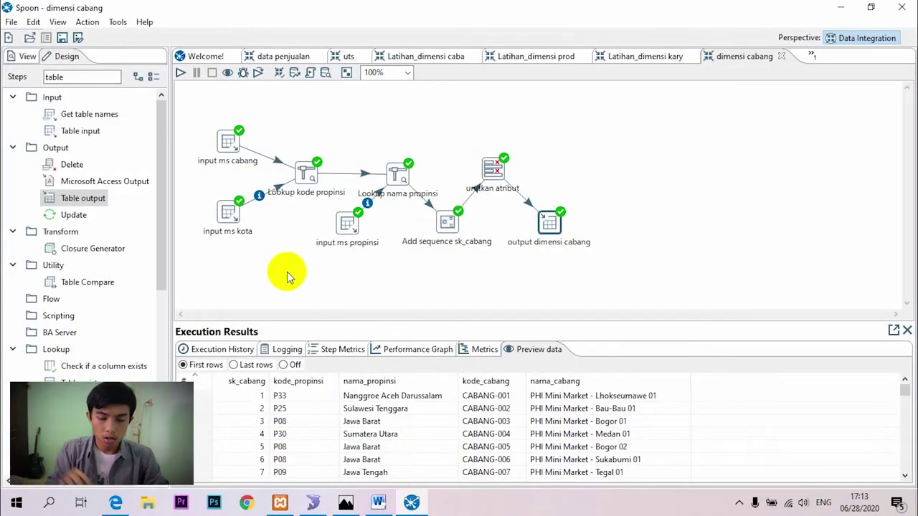
key("ctrl+n")
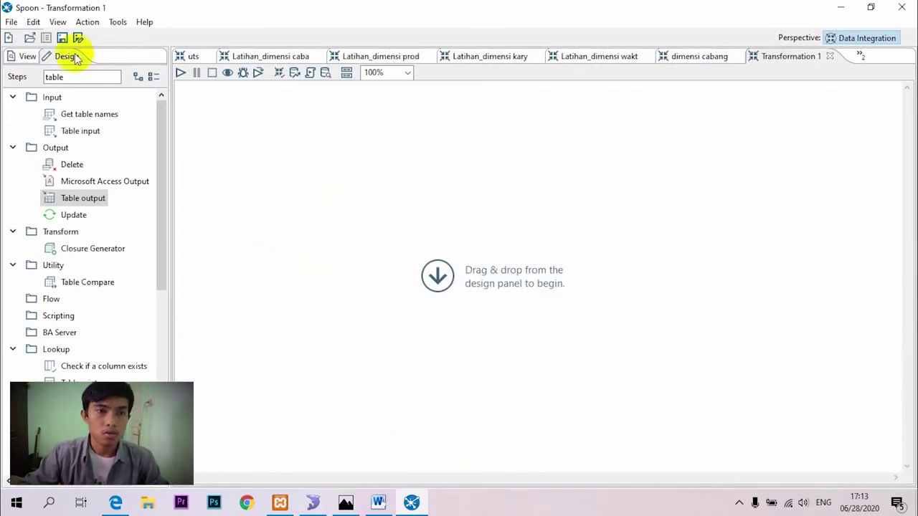
left_click_drag(78, 130, 236, 156)
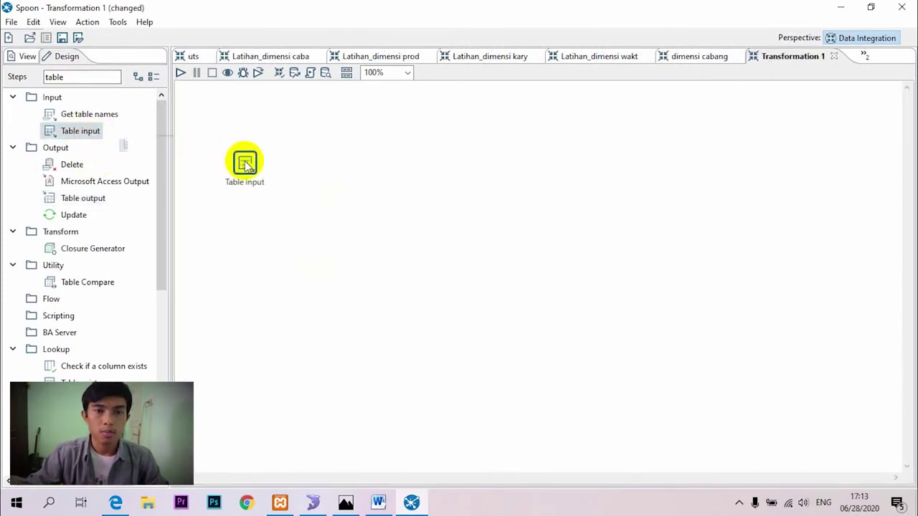
- Name the table input step "input ms produk" and set its connection to phi_minimart
double_click(235, 158)
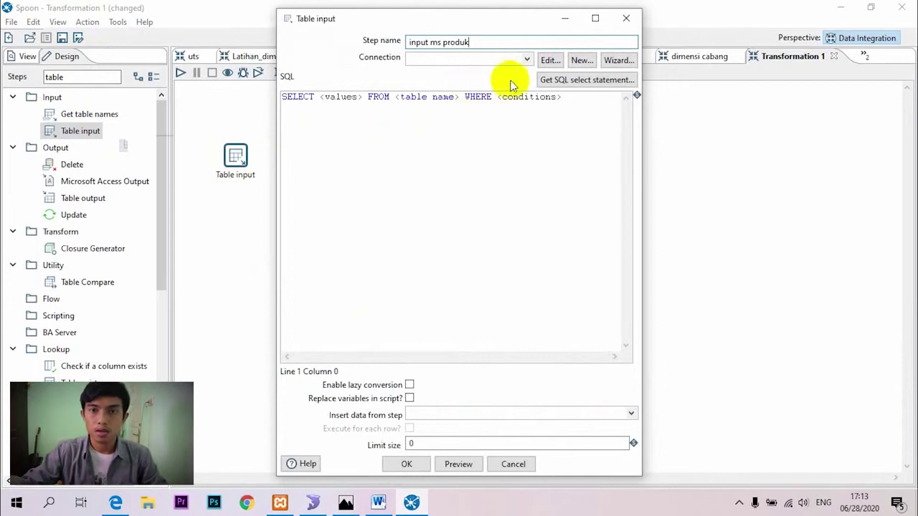
left_click(527, 60)
left_click(461, 82)
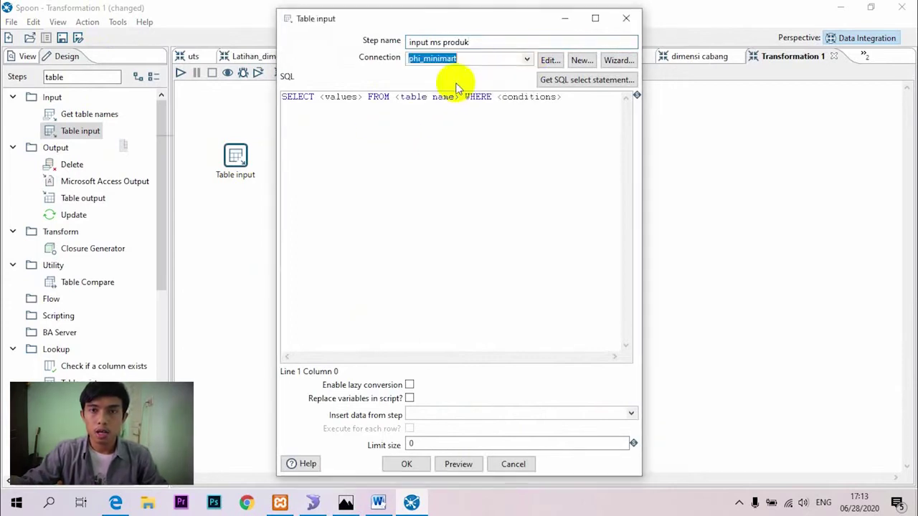
- Generate the SELECT statement for the ms_produk table with its field names included, and save the input step
left_click(552, 80)
left_click(273, 157)
left_click(286, 183)
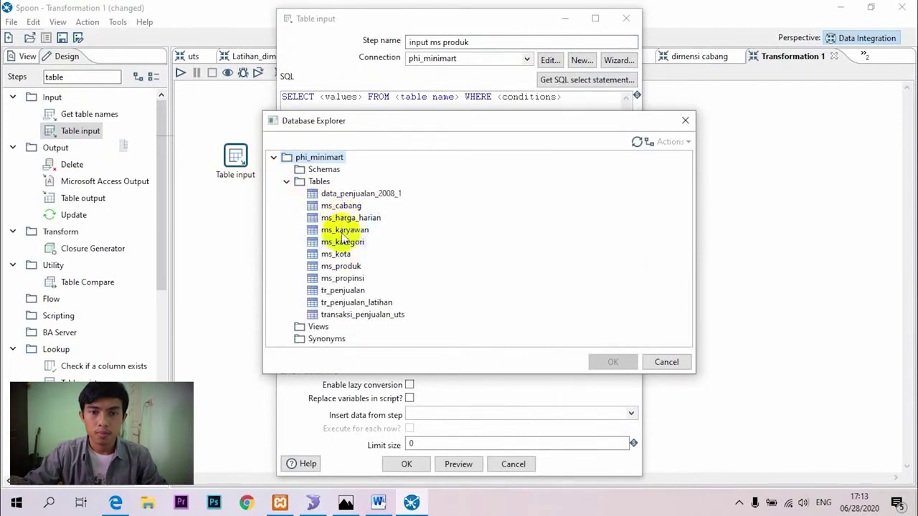
left_click(341, 266)
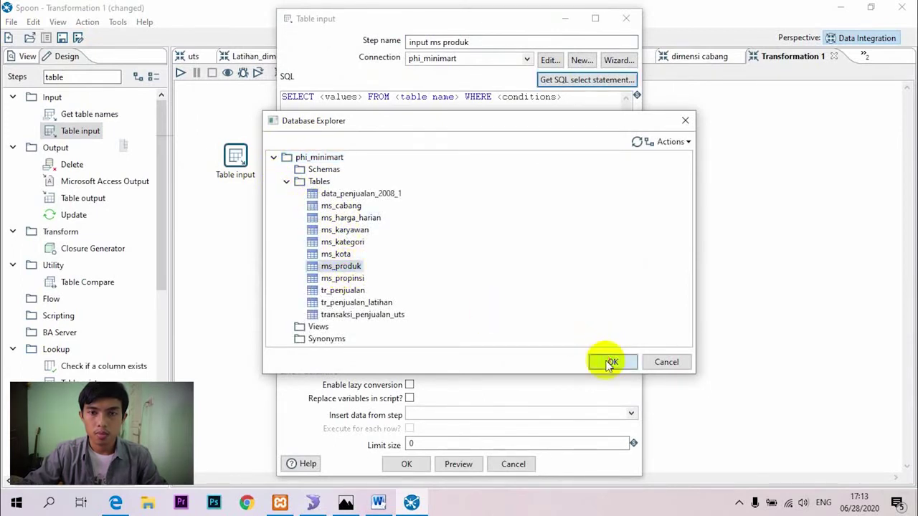
left_click(610, 361)
left_click(435, 295)
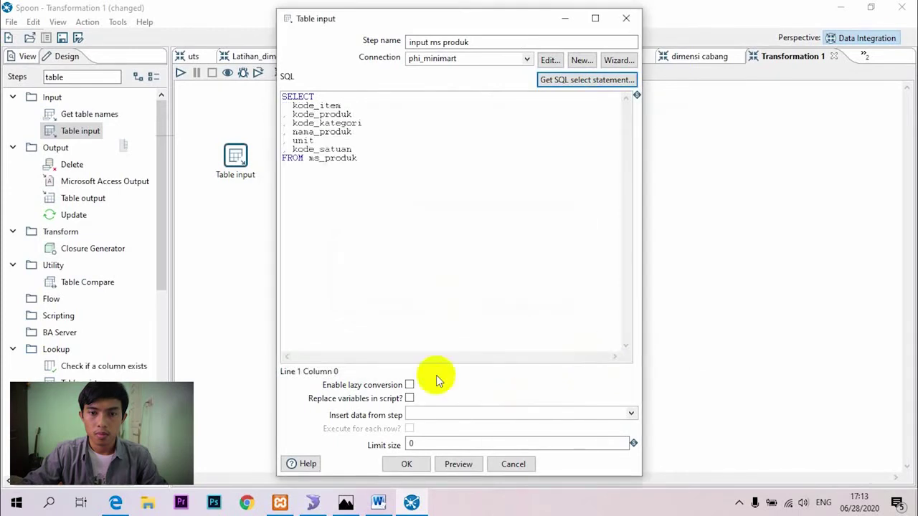
left_click(407, 464)
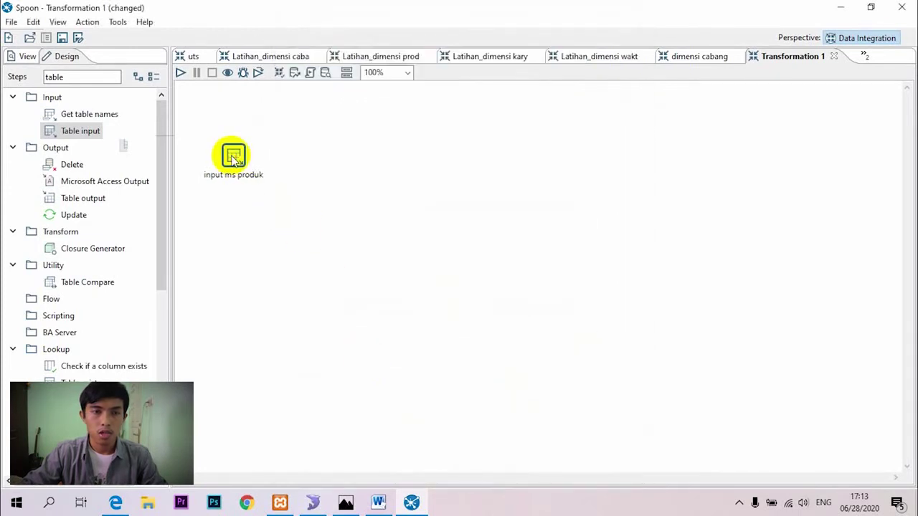
- Add a second Table input step below "input ms produk", named "input ms kategori" with connection phi_minimart
left_click_drag(82, 131, 237, 241)
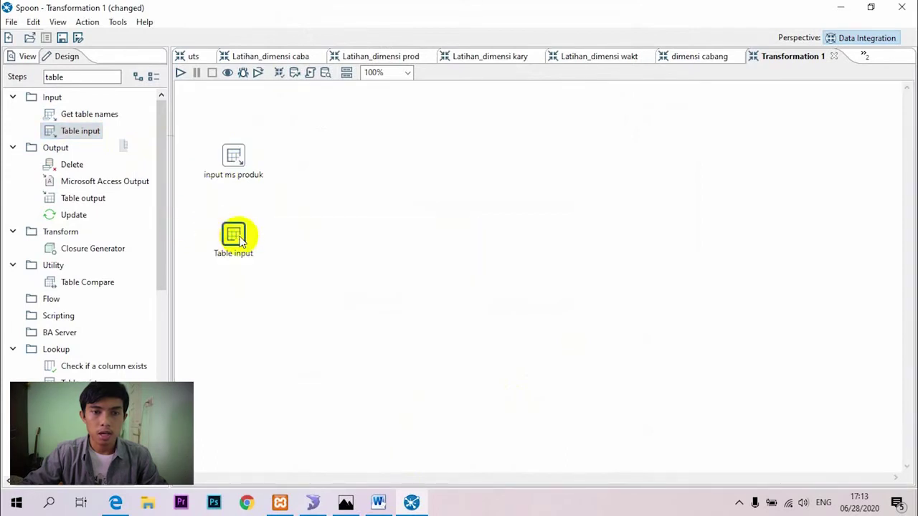
double_click(233, 234)
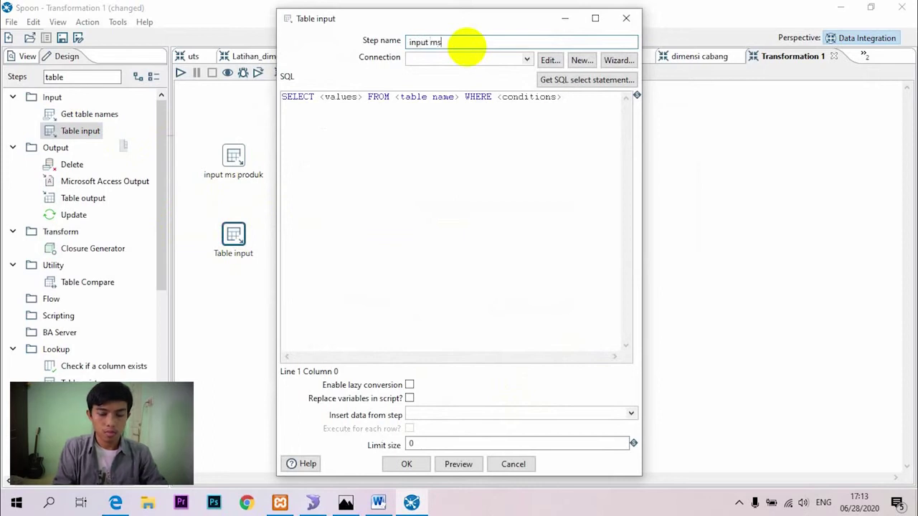
type("input ms kategori")
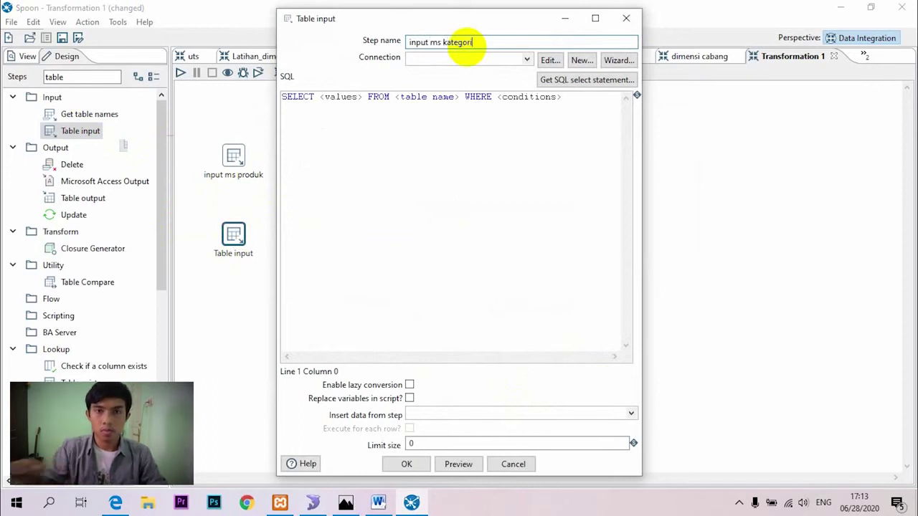
left_click(525, 63)
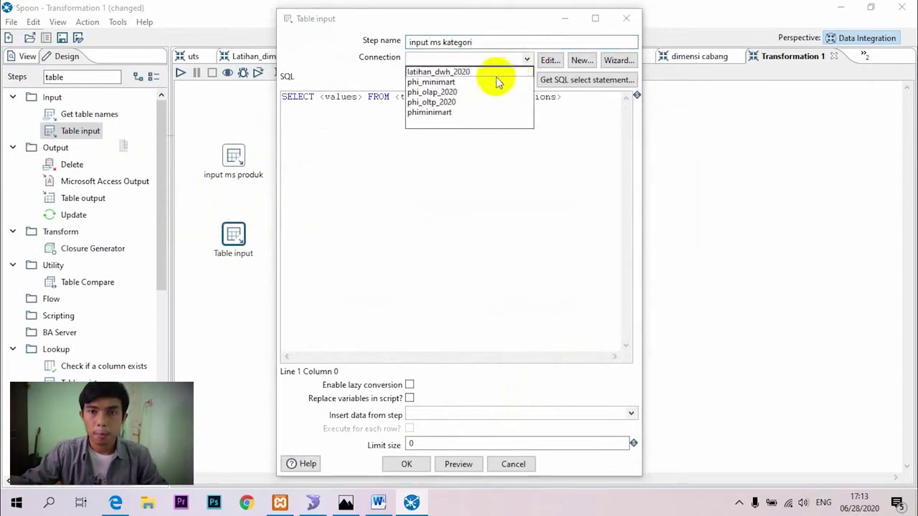
left_click(437, 82)
- Generate the SELECT statement for the ms_kategori table with its field names included, and save the input step
left_click(563, 79)
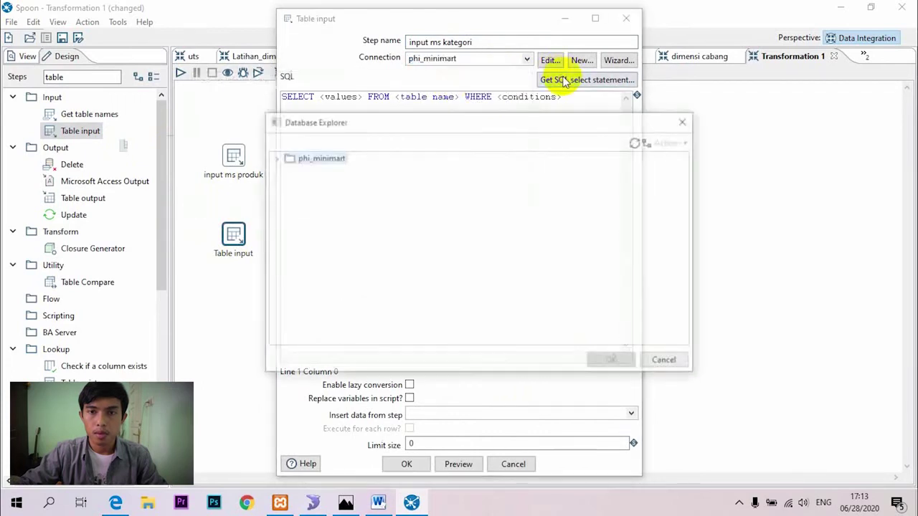
left_click(274, 157)
left_click(289, 181)
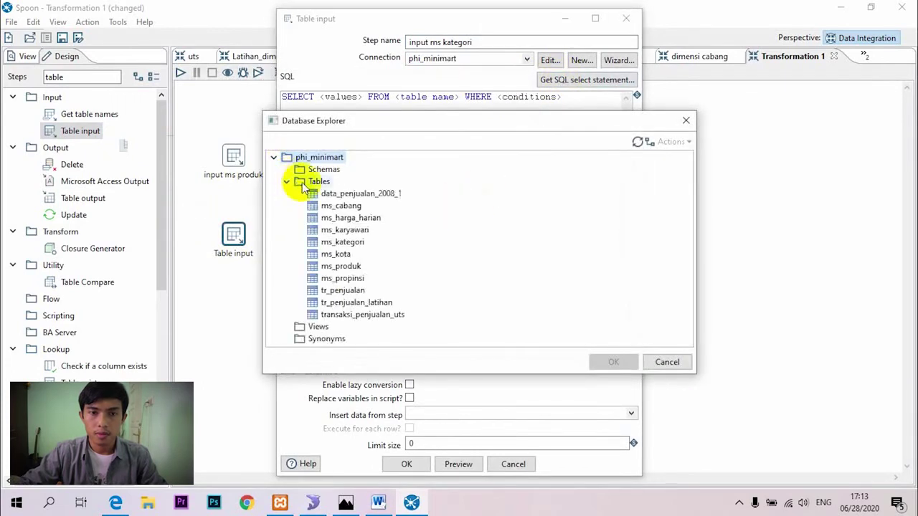
left_click(352, 244)
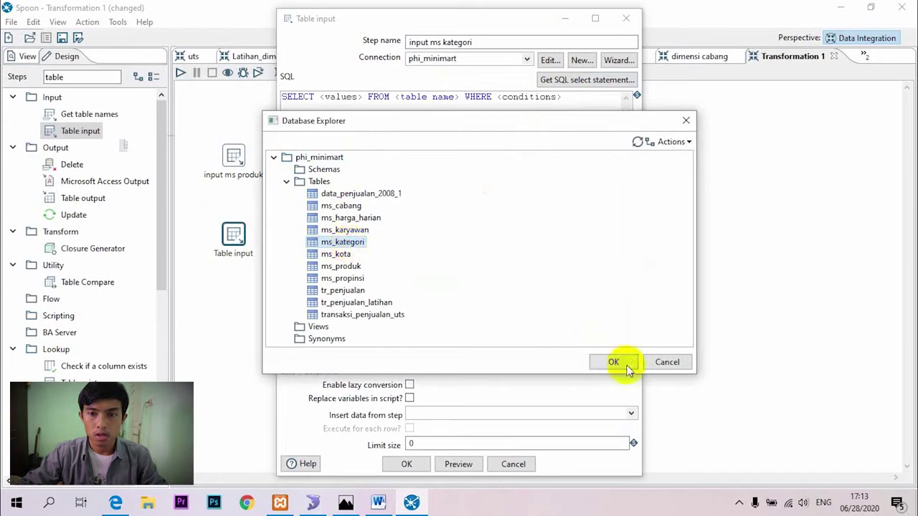
left_click(614, 363)
left_click(436, 298)
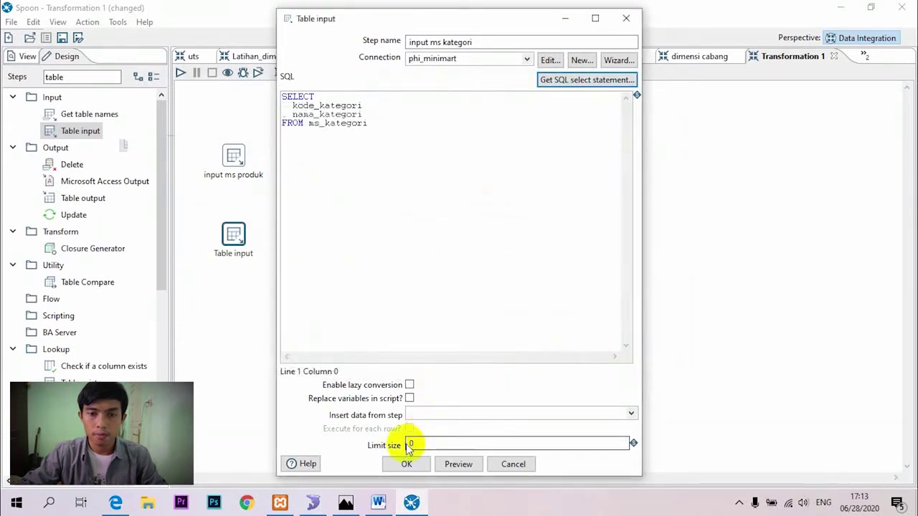
left_click(406, 464)
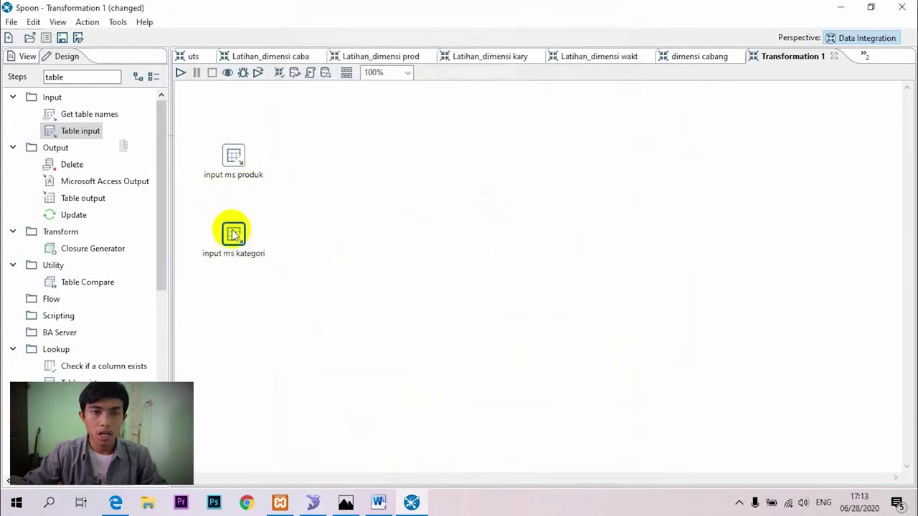
- Add a Stream lookup step to the canvas and connect both "input ms produk" and "input ms kategori" to it
left_click_drag(86, 77, 33, 80)
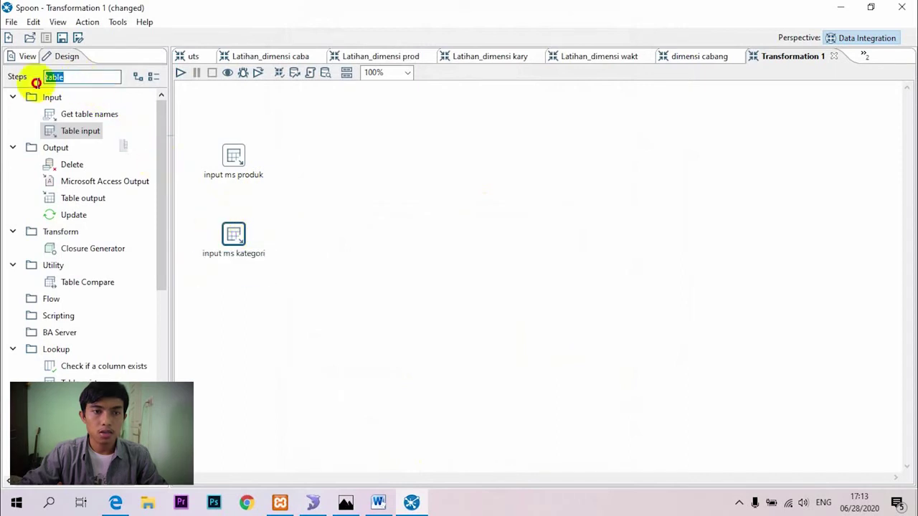
type("lookup")
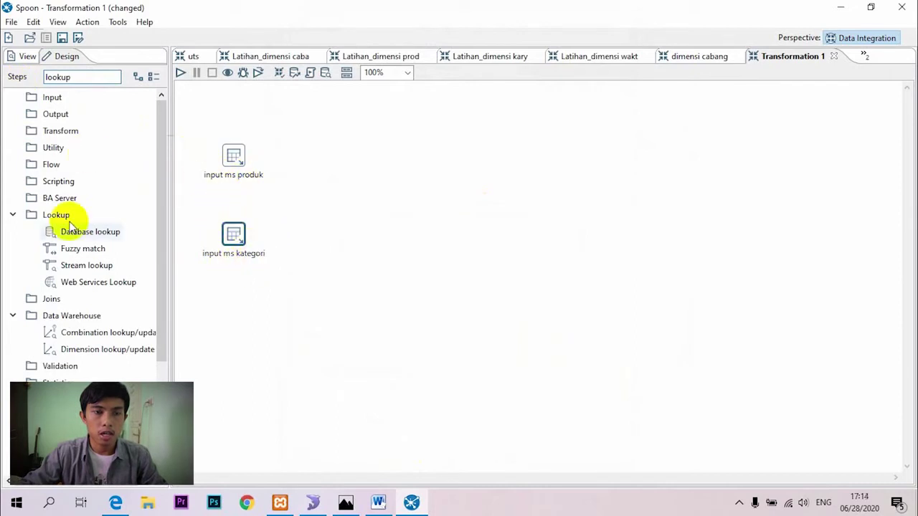
left_click_drag(86, 266, 307, 192)
mouse_move(233, 158)
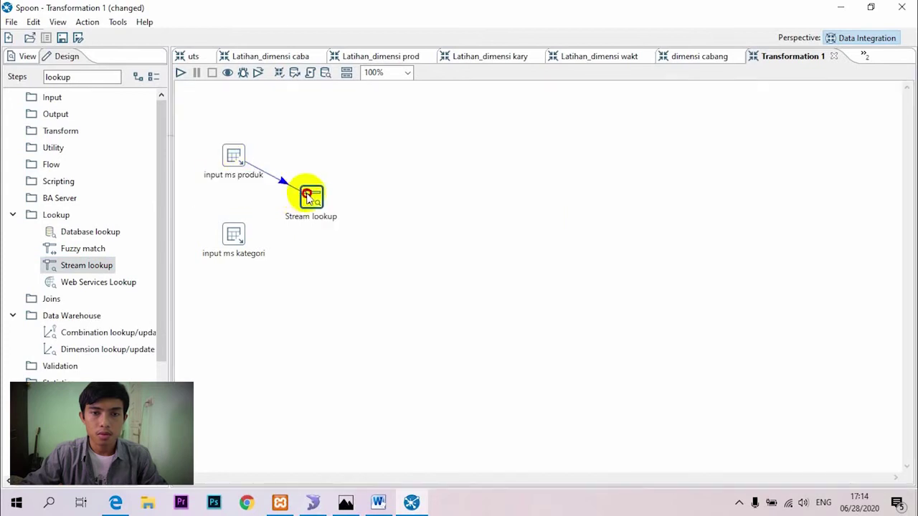
mouse_move(236, 236)
left_click_drag(252, 275, 307, 200)
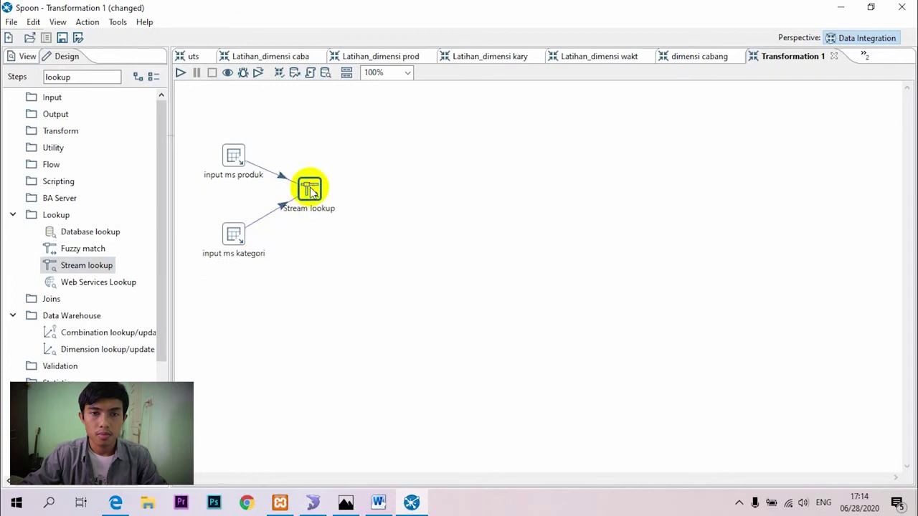
- Name the Stream lookup step "Lookup nama kategori" and set its lookup step to input ms kategori
double_click(310, 192)
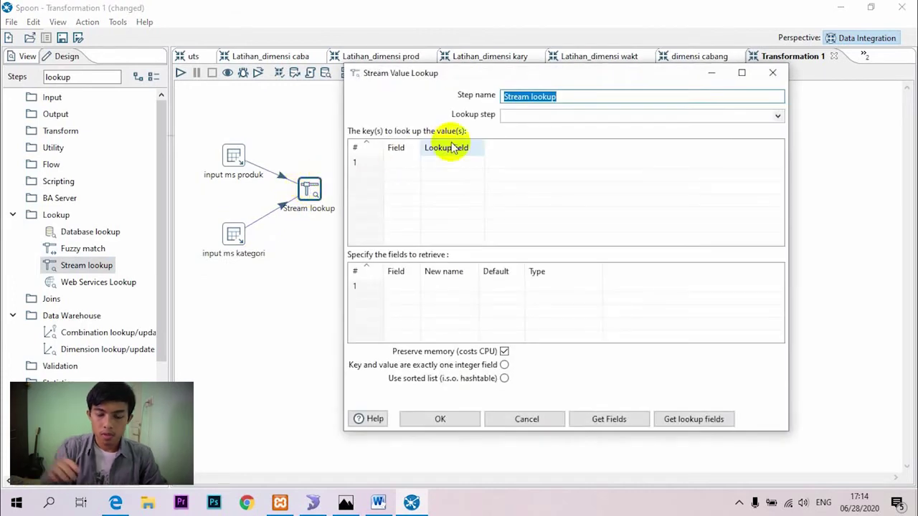
type("Lookup")
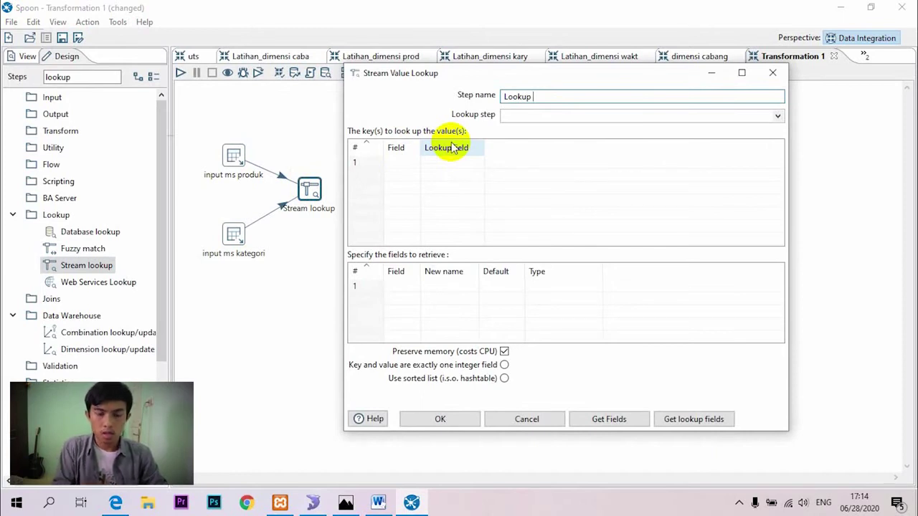
type("nama kategori")
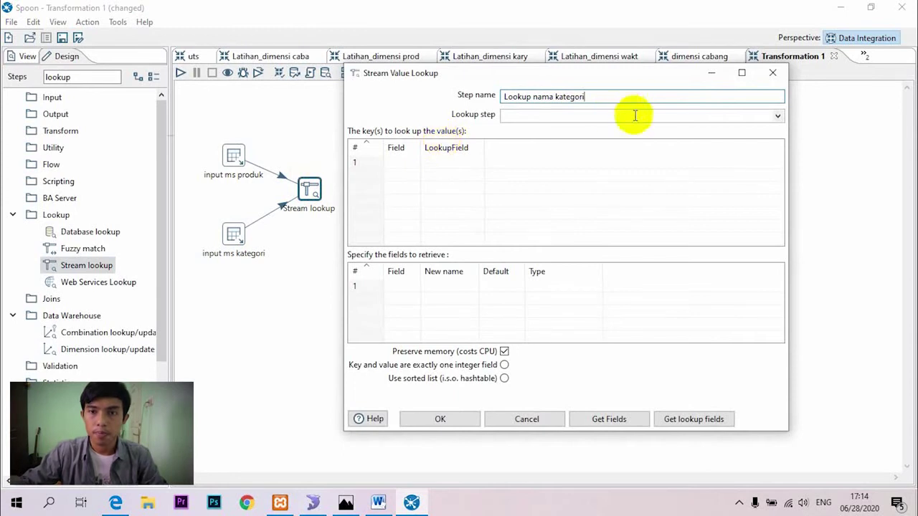
left_click(778, 115)
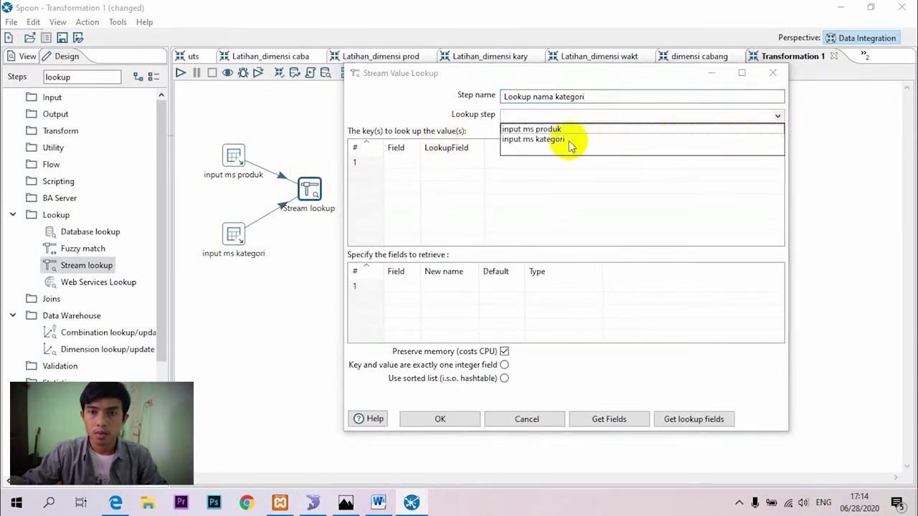
left_click(559, 141)
- Check the ms_produk and ms_kategori relation in the Word ERD, and in Spoon match kode_kategori to lookup field kode_kategori as the key
left_click_drag(420, 150, 440, 151)
left_click(420, 162)
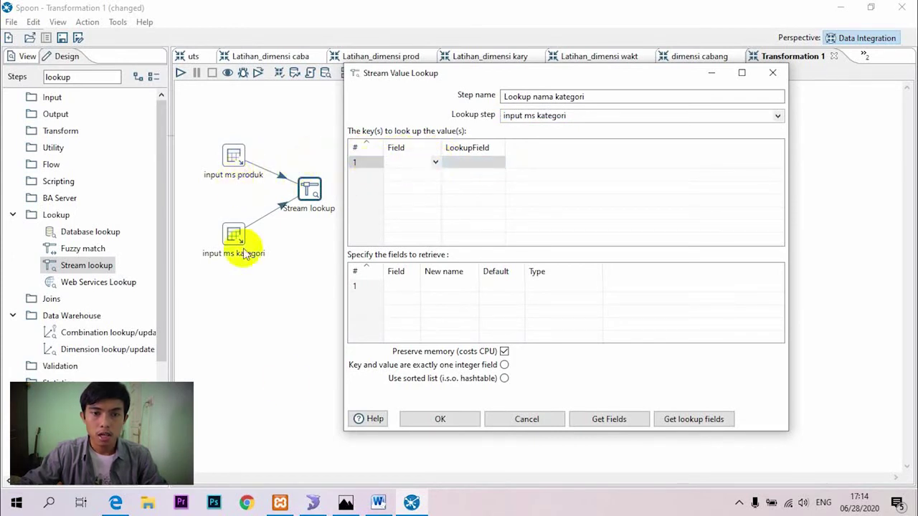
left_click(379, 502)
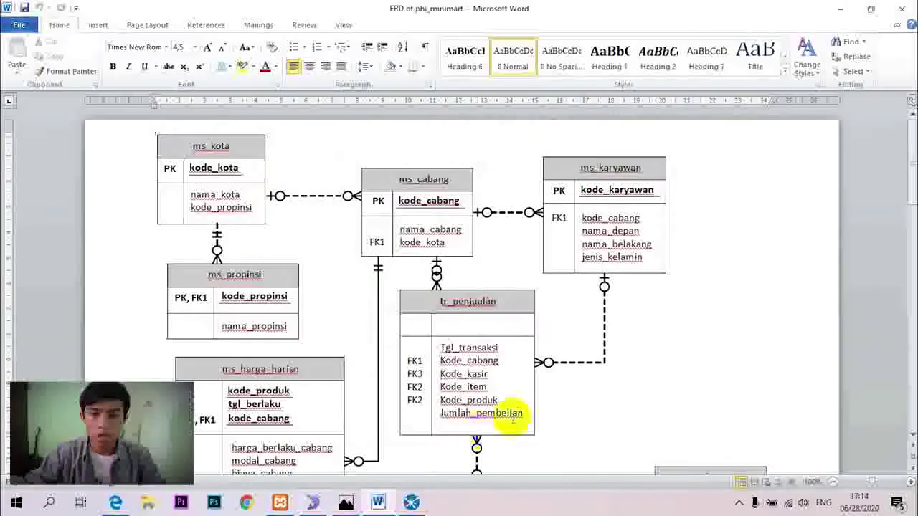
scroll(522, 421, "down", 5)
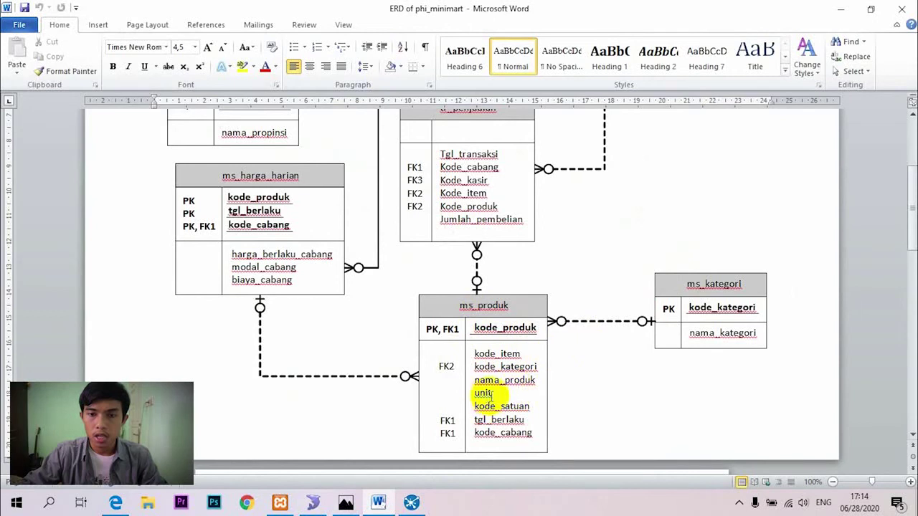
left_click(411, 504)
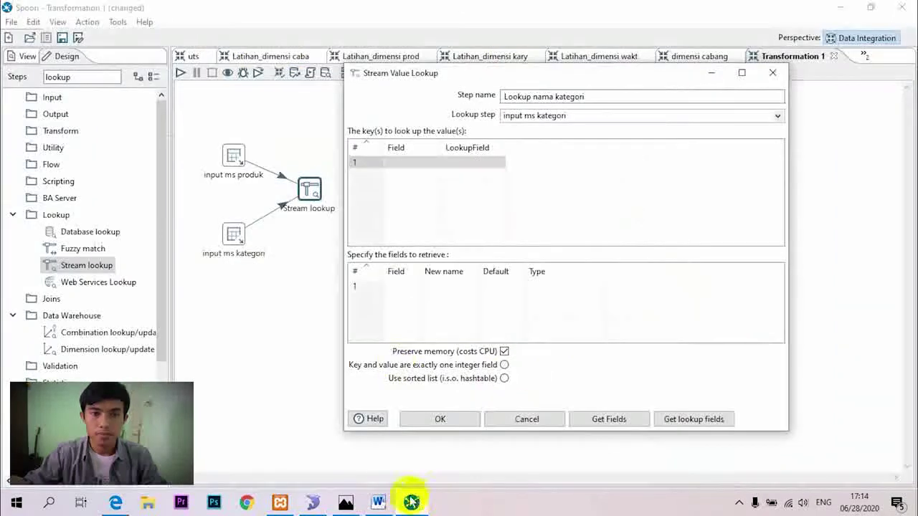
left_click(429, 165)
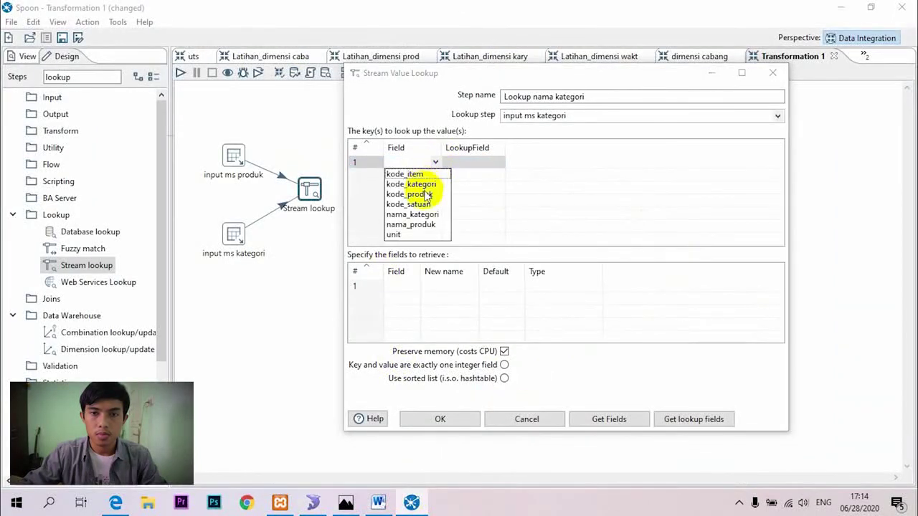
left_click(416, 184)
left_click(495, 164)
left_click(499, 162)
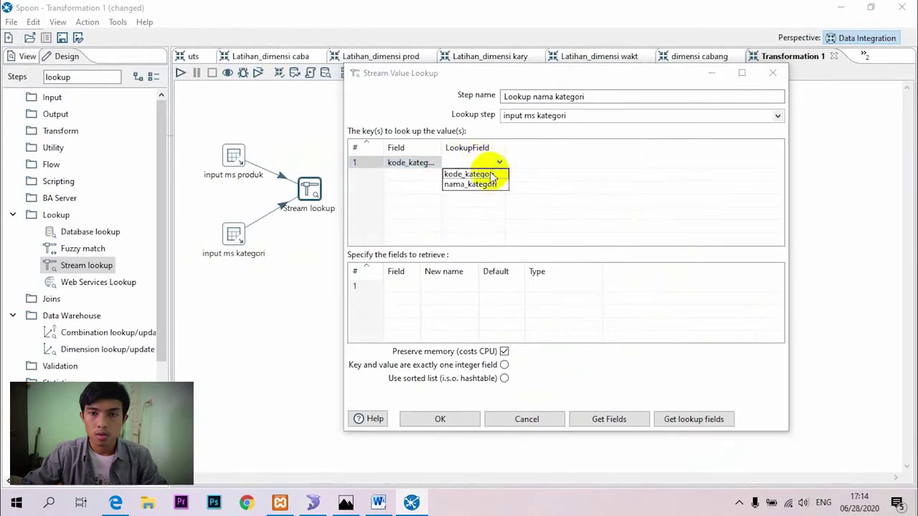
left_click(490, 174)
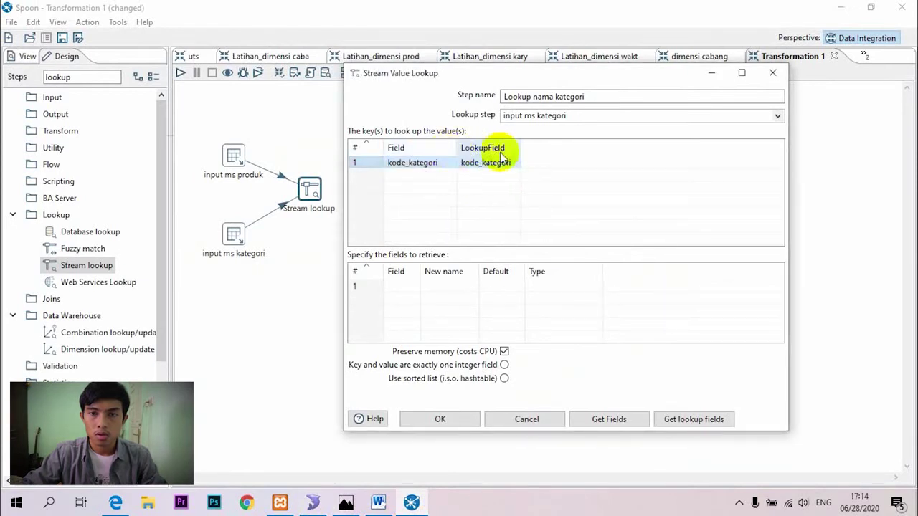
- Retrieve the nama_kategori field with type String in the lookup, and save the step settings
left_click(409, 287)
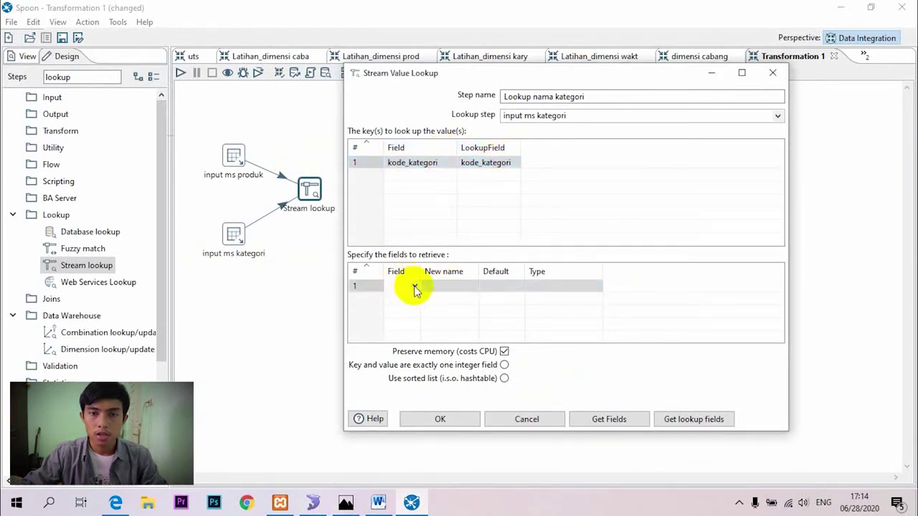
left_click(415, 287)
left_click(415, 308)
left_click_drag(419, 274, 473, 274)
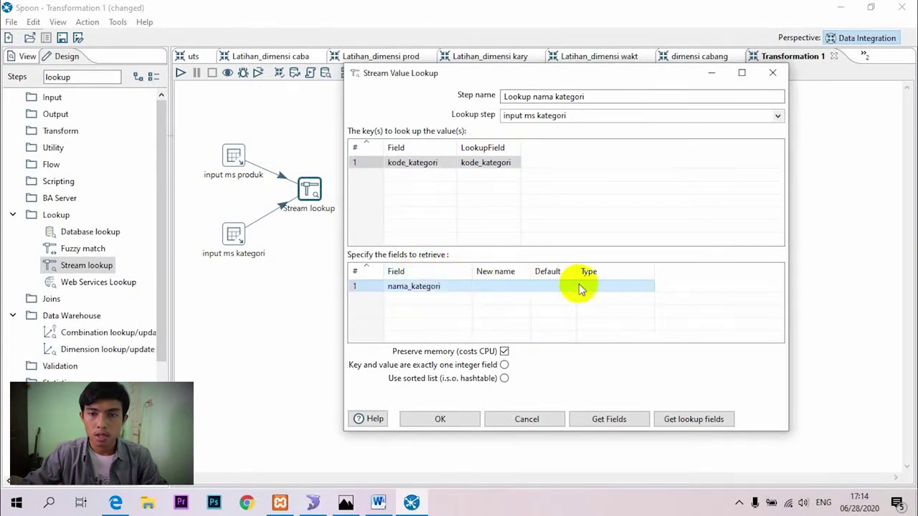
left_click(650, 287)
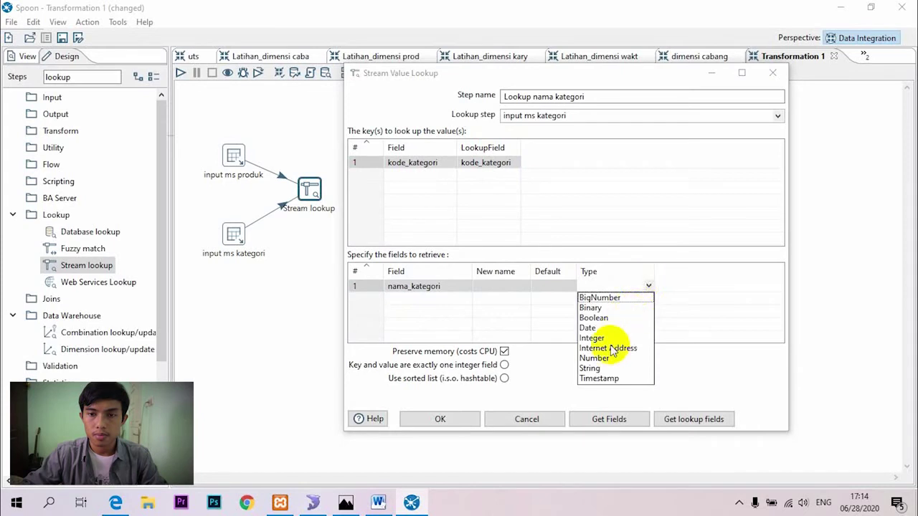
left_click(582, 369)
left_click(440, 419)
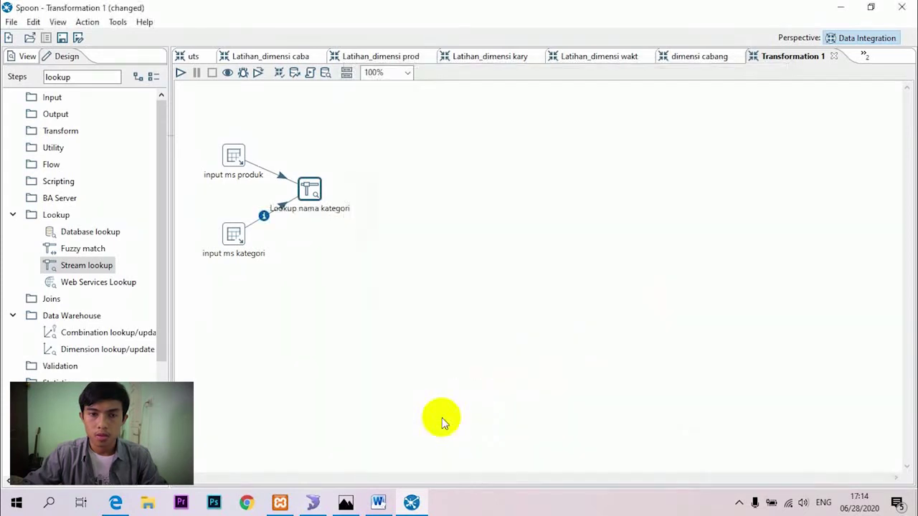
- Run the transformation locally, saving it as "dimensi produk" in the Data Warehouse folder, and preview the resulting rows
left_click(180, 73)
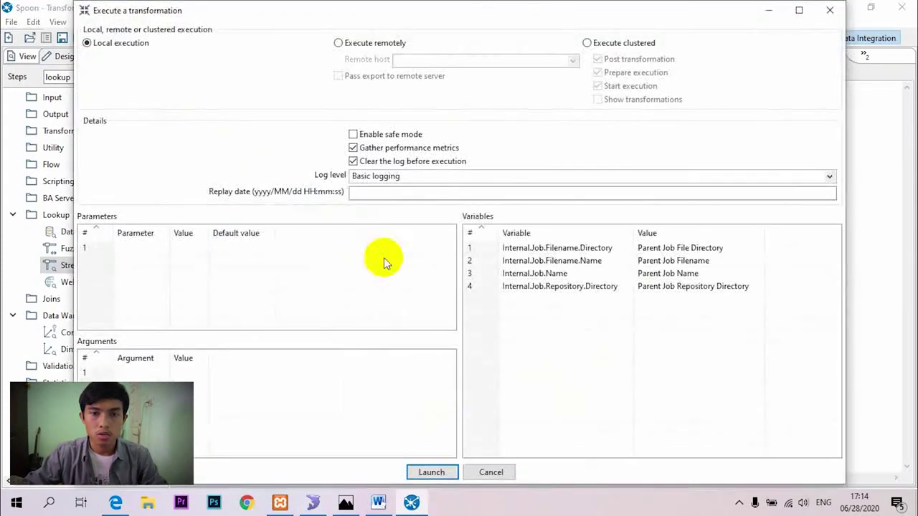
left_click(431, 472)
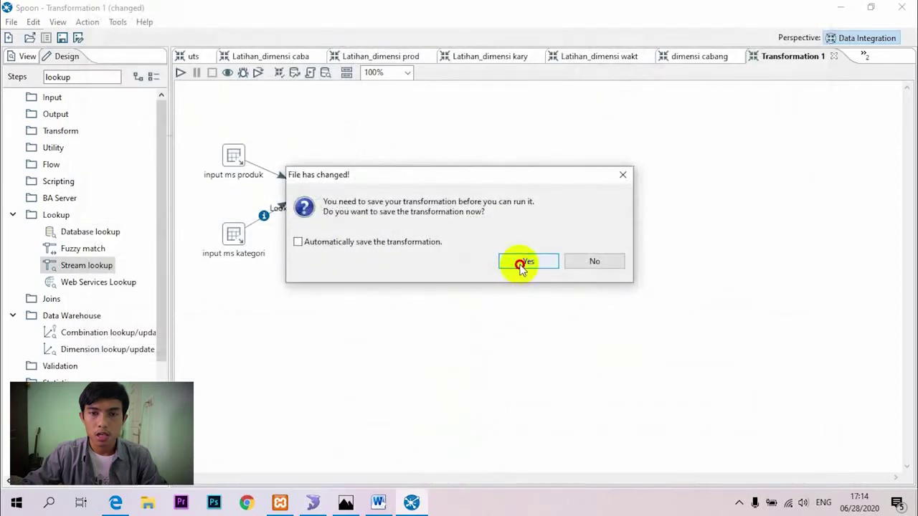
left_click(526, 262)
type("d")
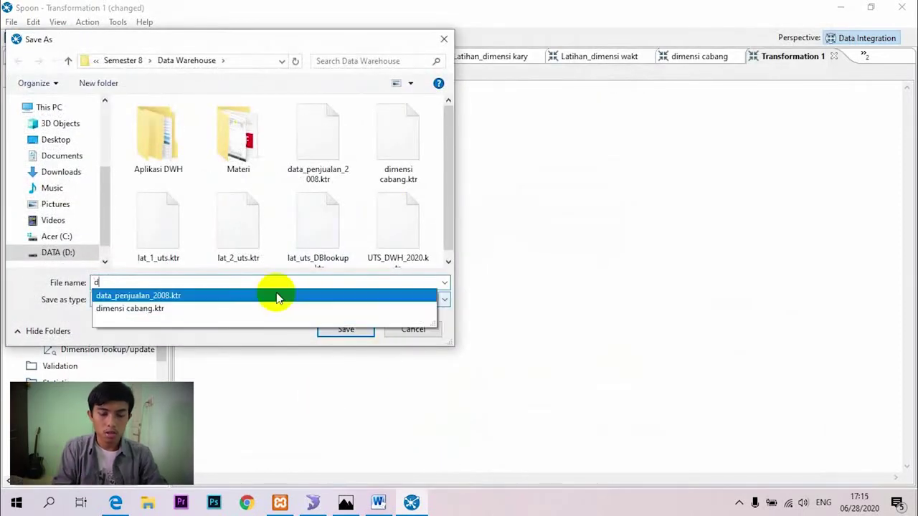
type("imensi produk")
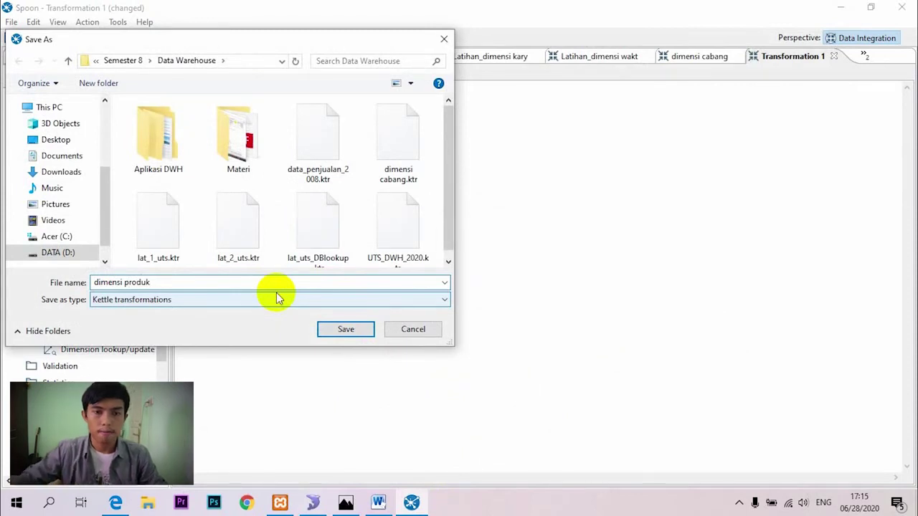
left_click(348, 331)
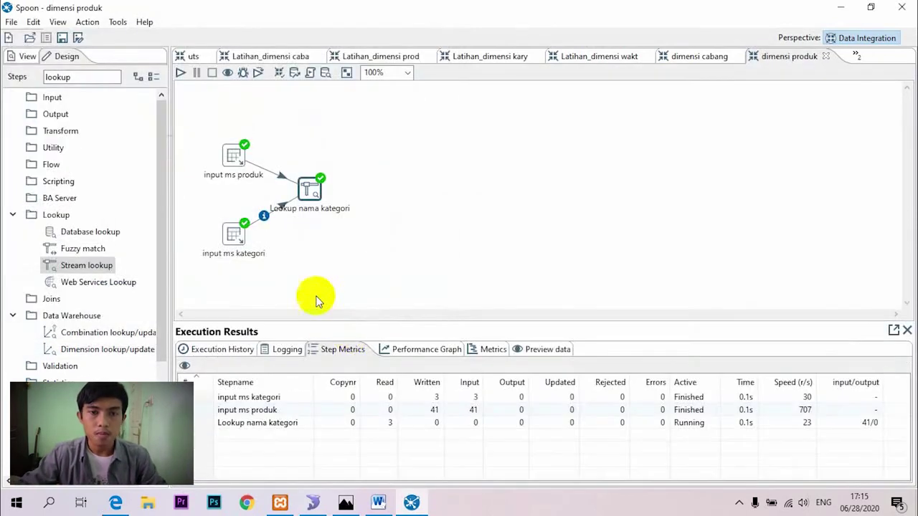
left_click(540, 348)
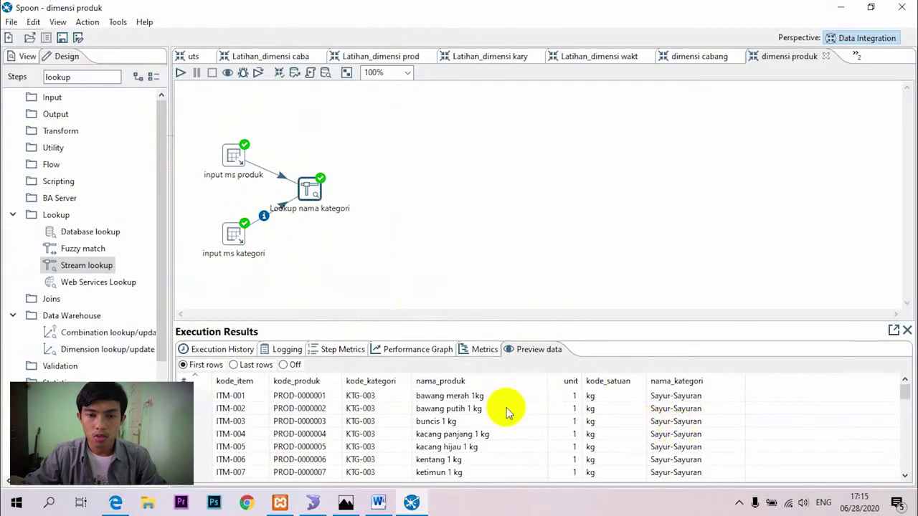
- Examine the dim_produk fields in the star schema image in Photos and compare them with the previewed columns in Spoon
left_click(346, 504)
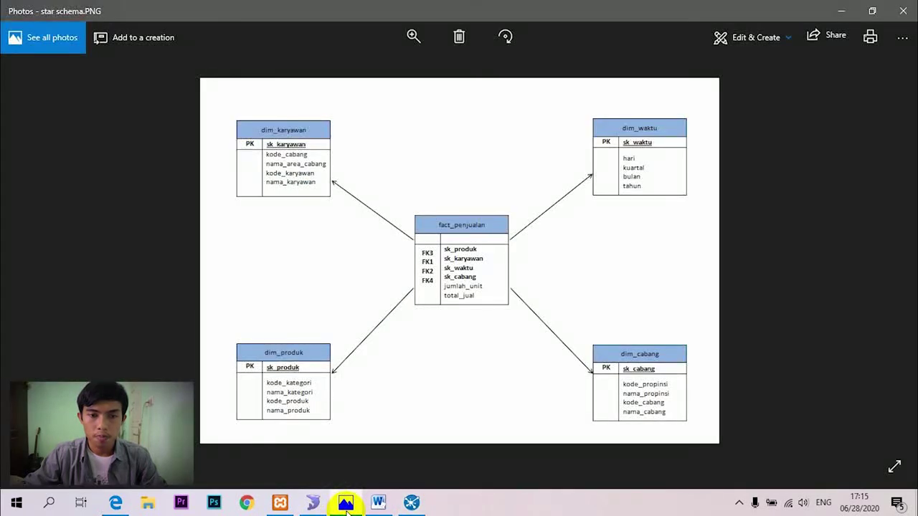
left_click(346, 504)
left_click(346, 505)
left_click(346, 505)
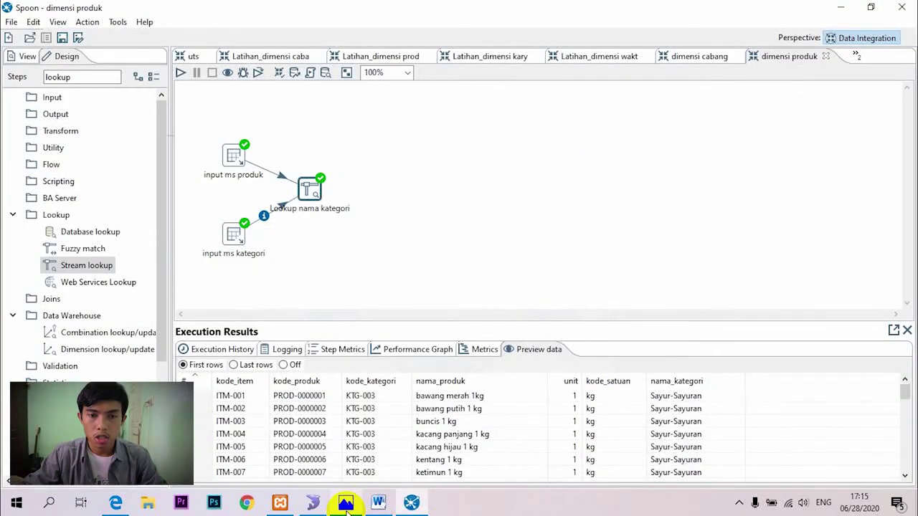
left_click(346, 504)
left_click(345, 504)
left_click(346, 504)
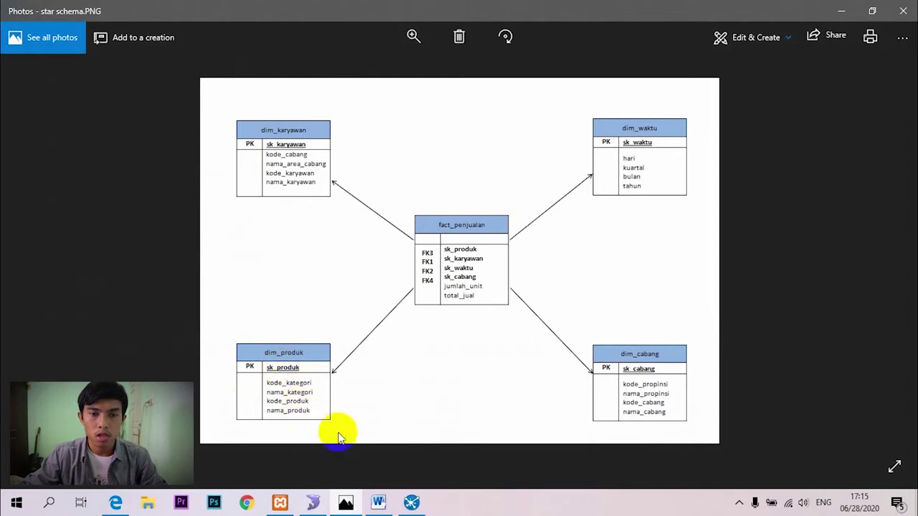
left_click(347, 504)
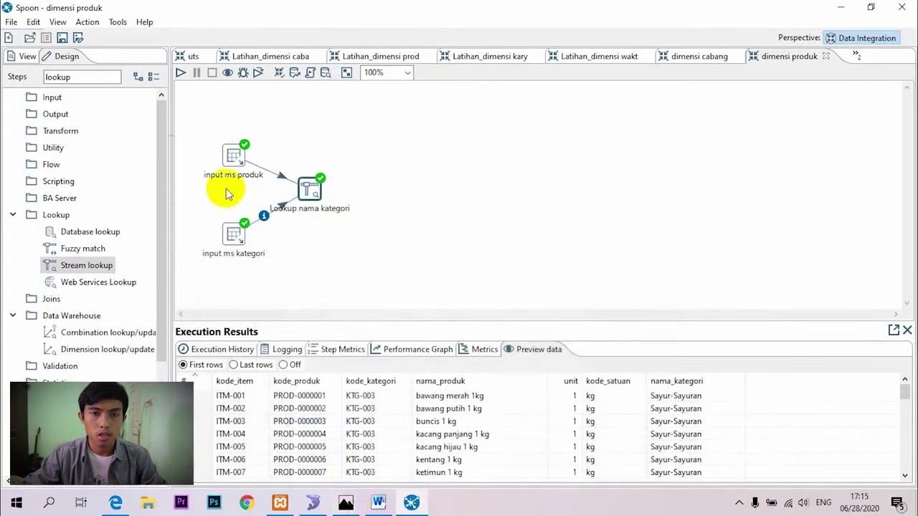
- Add an Add sequence step to the canvas and connect "Lookup nama kategori" to it
left_click_drag(94, 78, 16, 76)
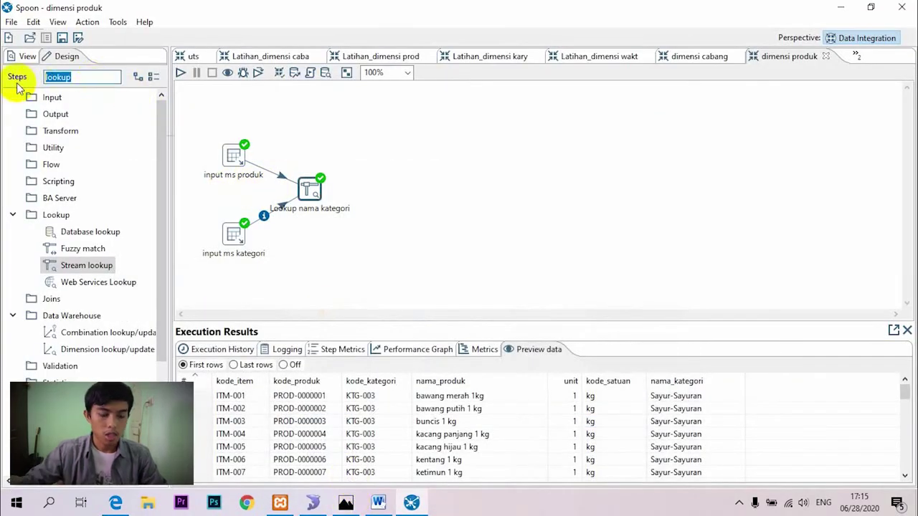
type("add")
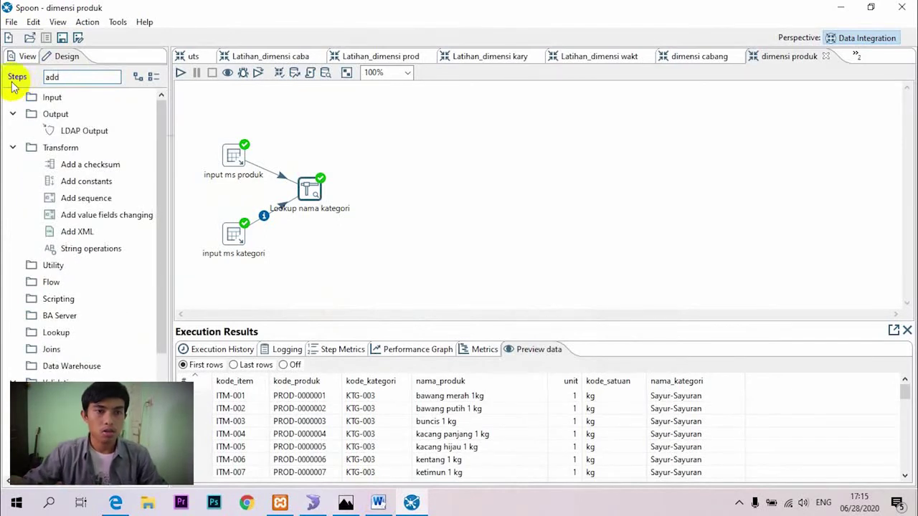
left_click_drag(90, 198, 369, 237)
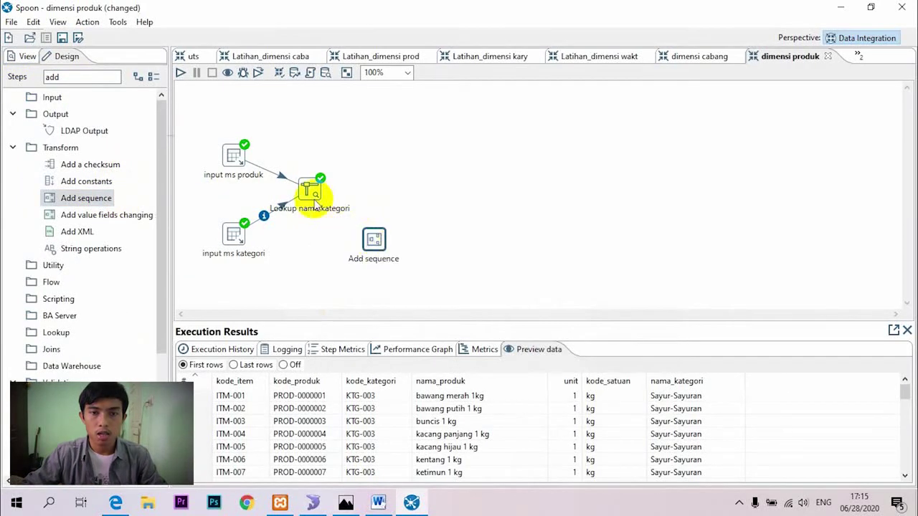
mouse_move(315, 196)
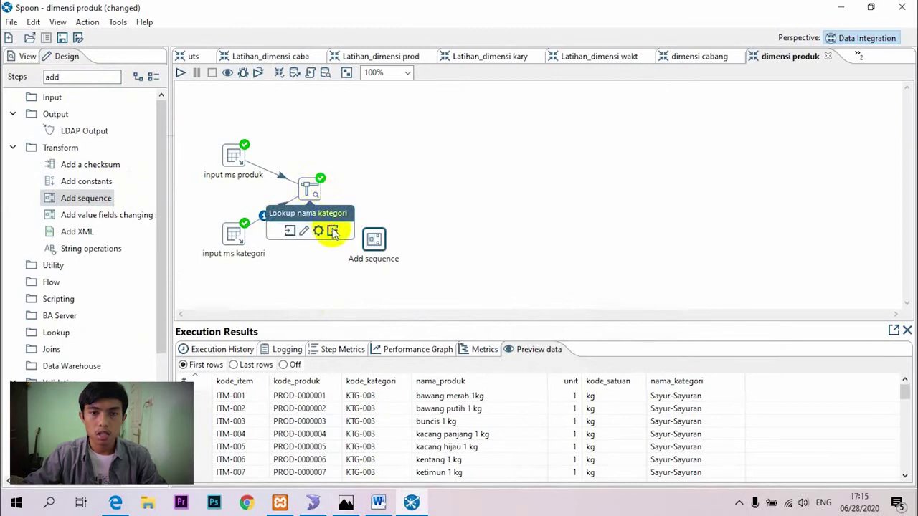
left_click_drag(334, 231, 369, 237)
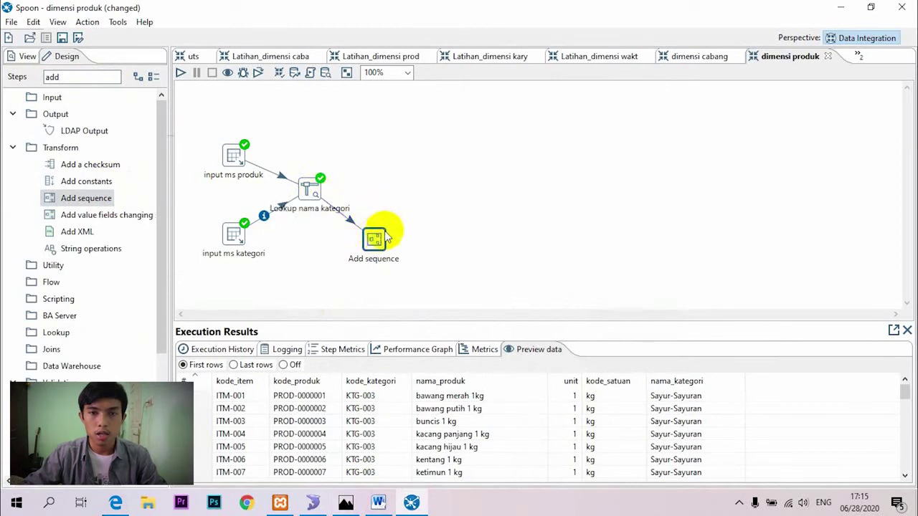
- Name the sequence step "Add sequence sk_produk" with sk_produk as its value name, and save its settings
double_click(380, 242)
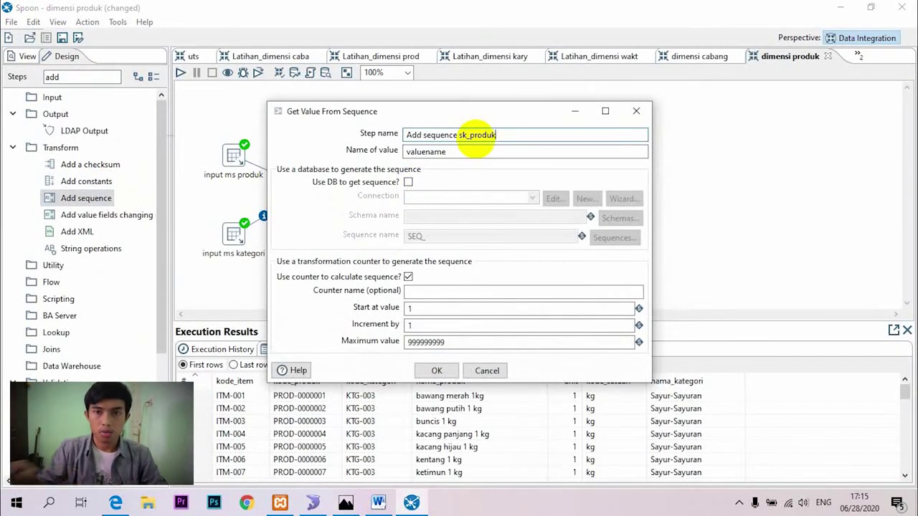
double_click(436, 152)
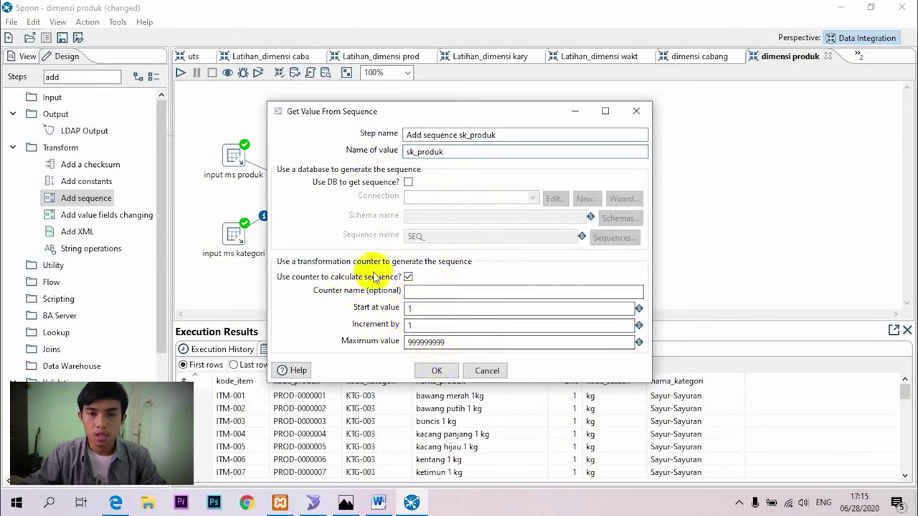
left_click(435, 371)
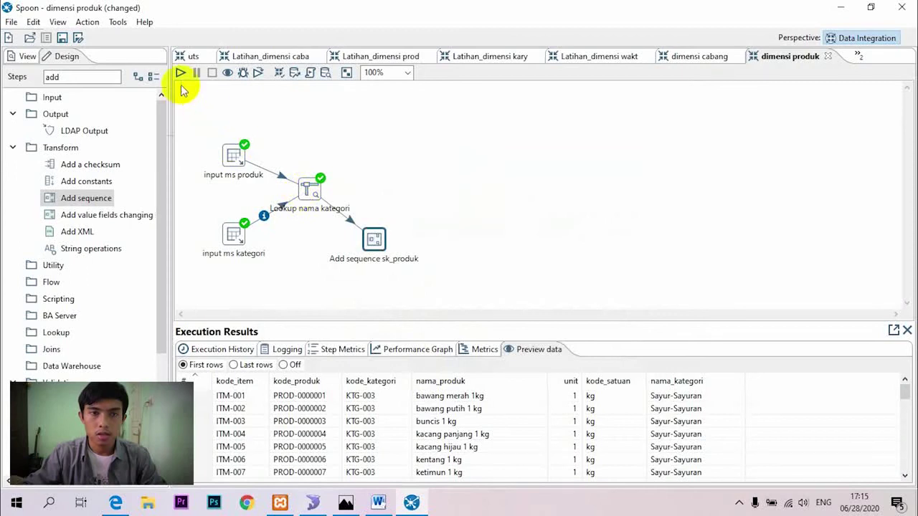
- Save and run the dimensi produk transformation, and shift the sequence step slightly on the canvas
left_click(179, 71)
left_click(433, 471)
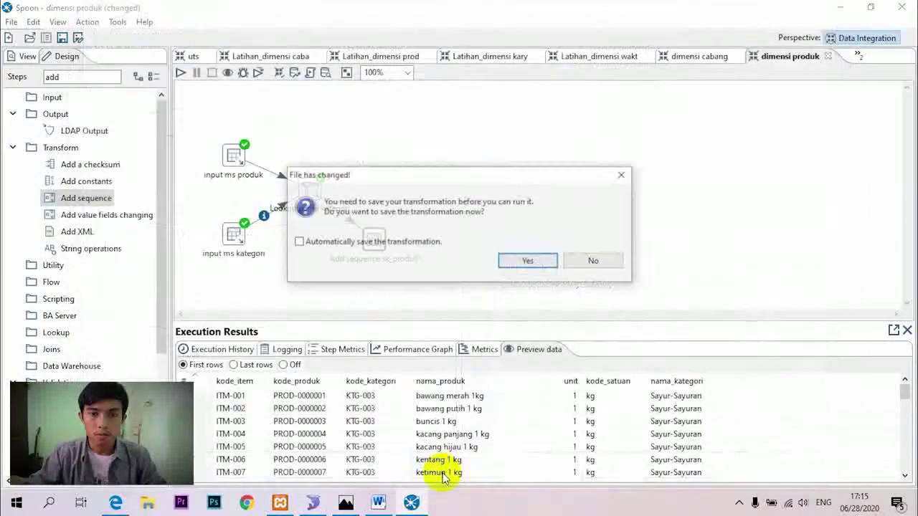
left_click(526, 261)
left_click_drag(378, 241, 373, 238)
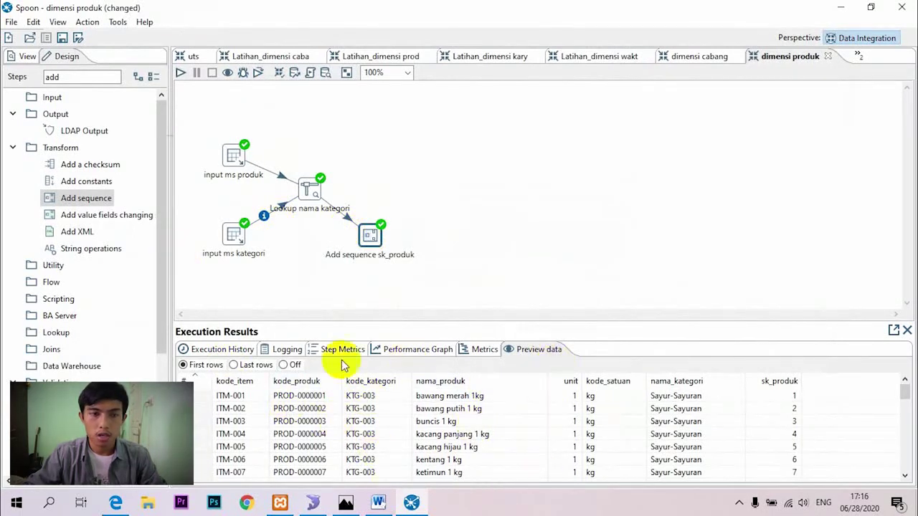
- Add a Select values step to the canvas and connect "Add sequence sk_produk" to it
double_click(77, 77)
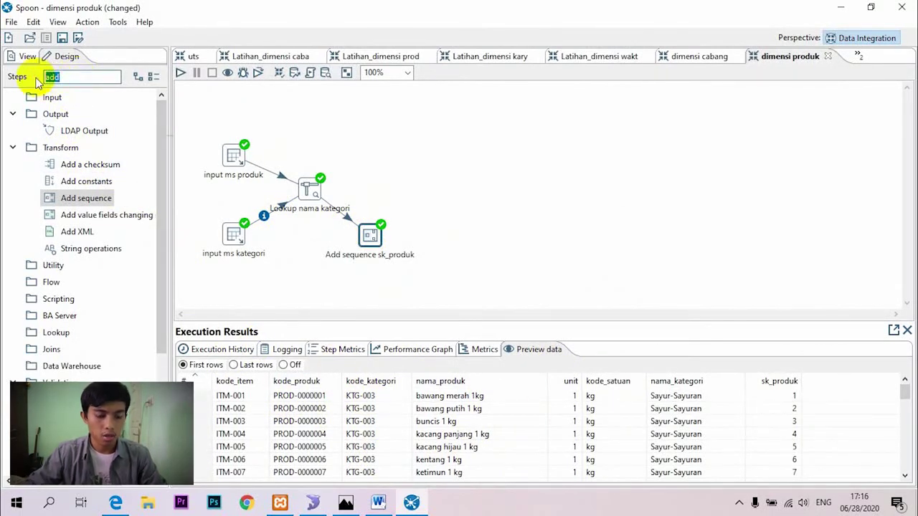
type("sele")
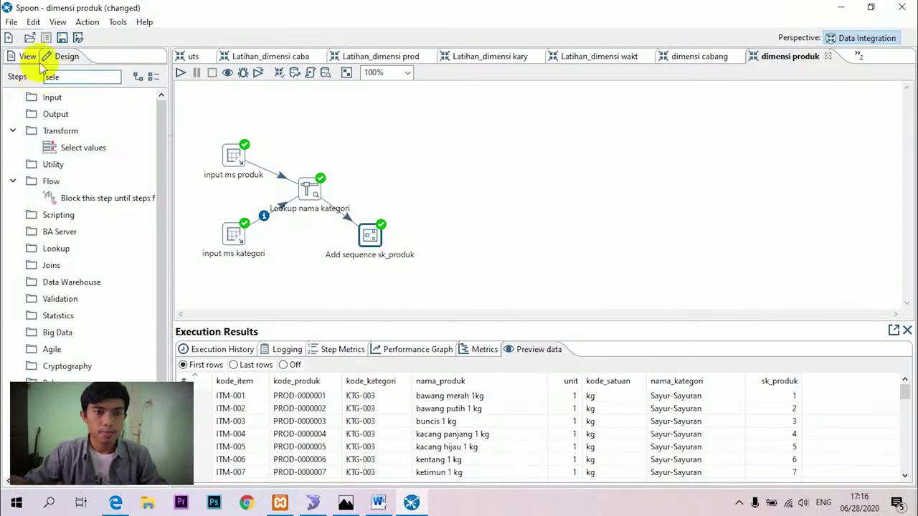
left_click_drag(90, 148, 423, 184)
mouse_move(373, 236)
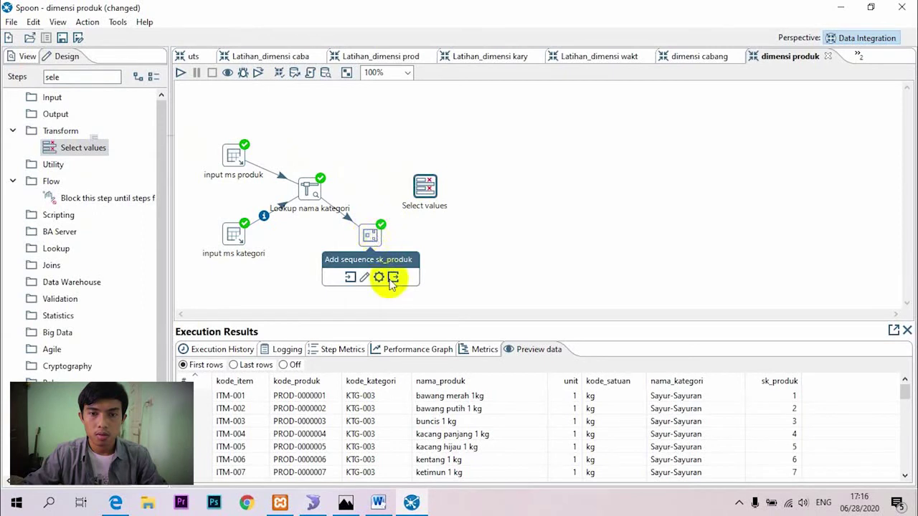
mouse_move(386, 256)
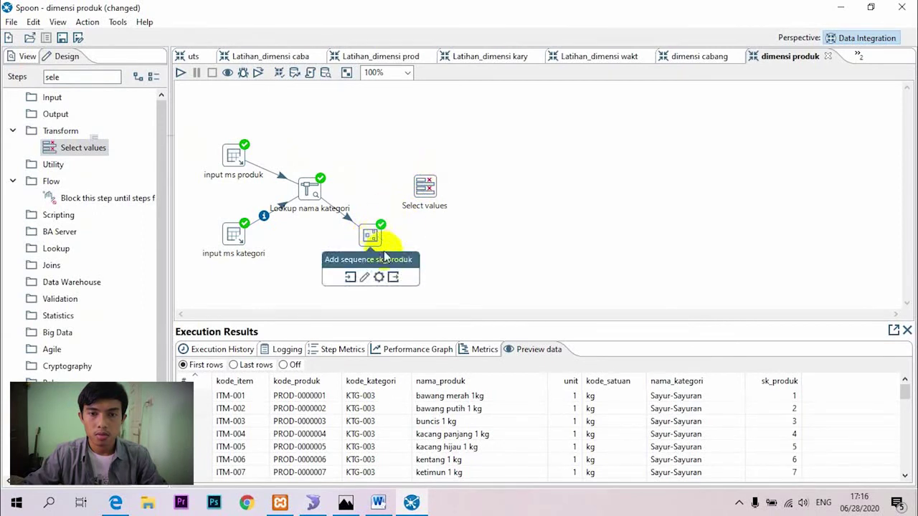
left_click_drag(393, 277, 428, 210)
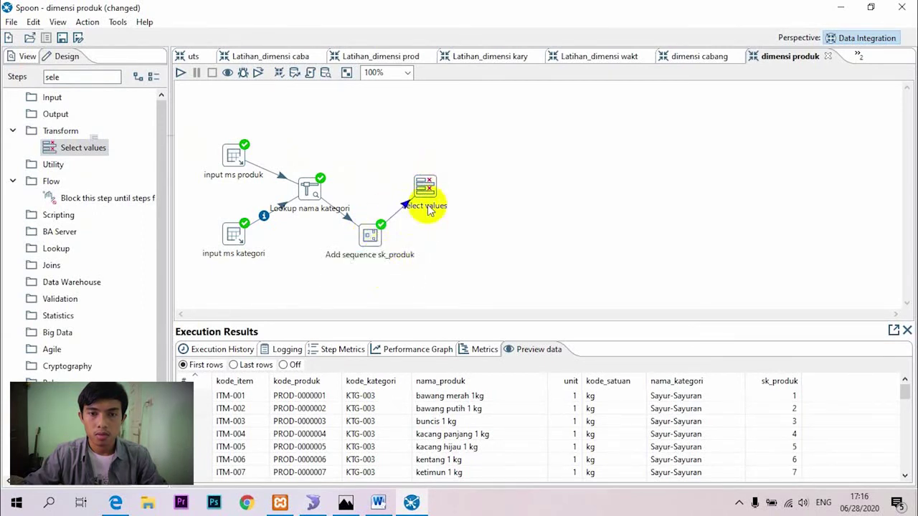
- Name the Select values step "urutkan atribut" and load all incoming fields into its selection list
double_click(427, 188)
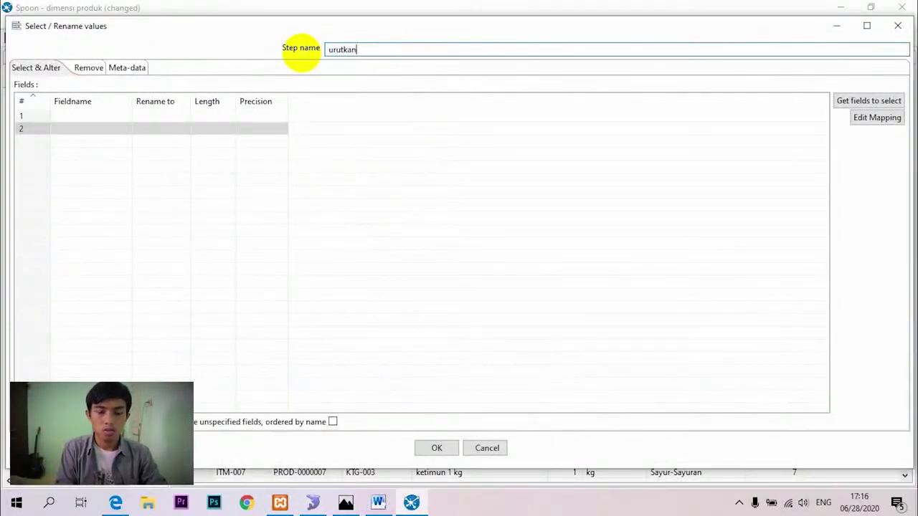
type("urutkan atribut")
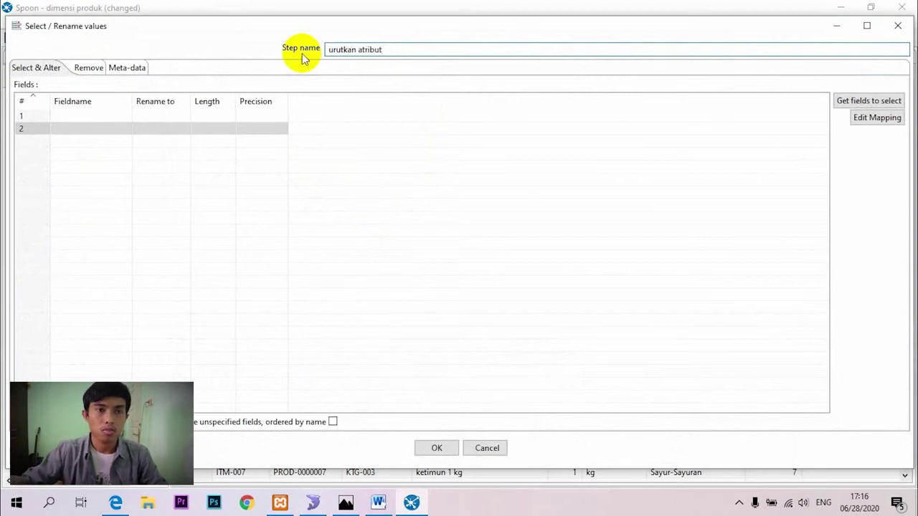
left_click(853, 102)
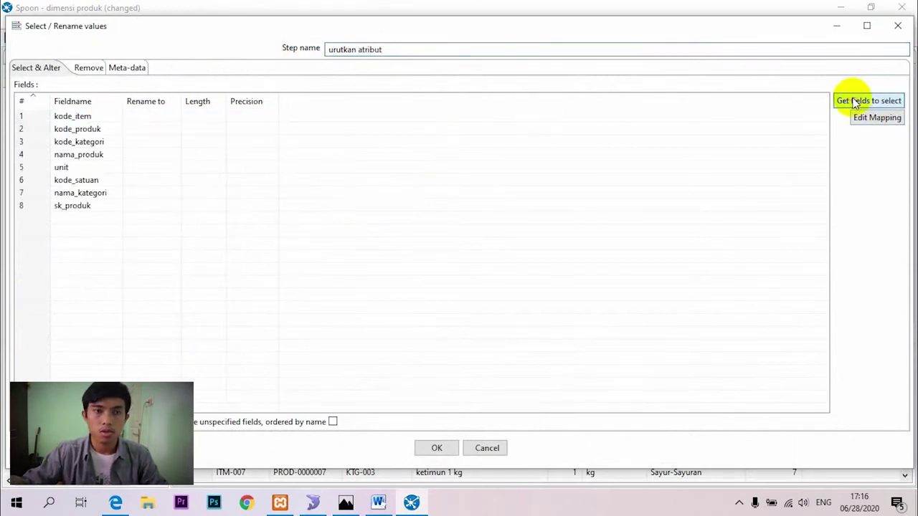
- Check the dim_produk field order in the star schema image in Photos, and move sk_produk to first place in Spoon's field list
left_click(338, 505)
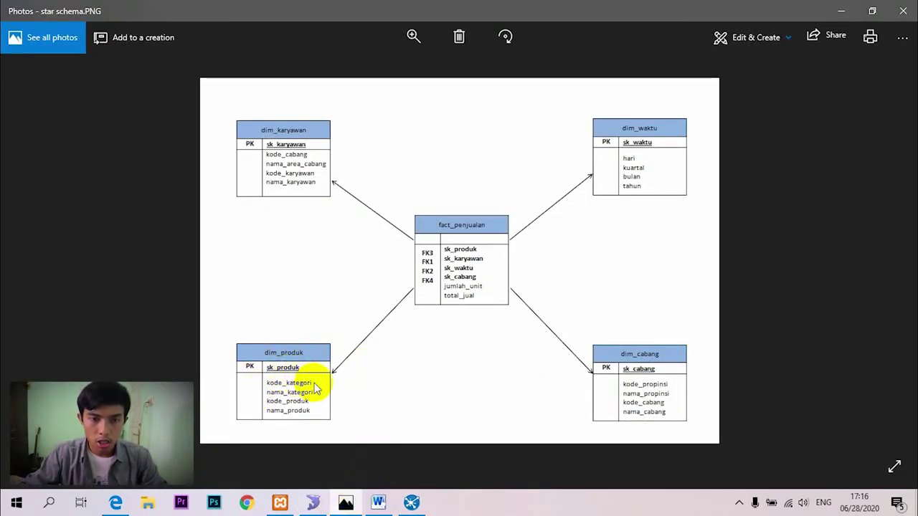
left_click(411, 502)
left_click(38, 209)
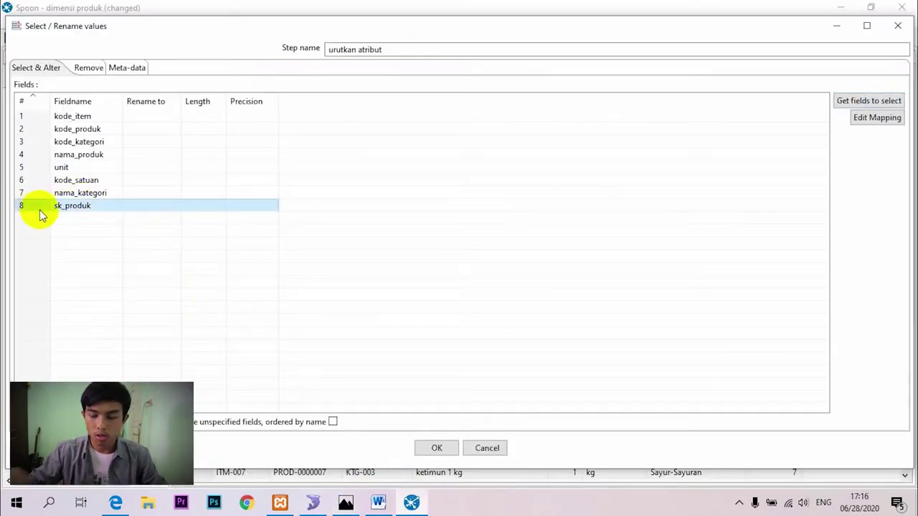
key("ctrl+Up")
key("ctrl+Up")
key("ctrl+Up")
key("ctrl+Up")
key("ctrl+Up")
key("ctrl+Up")
key("ctrl+Up")
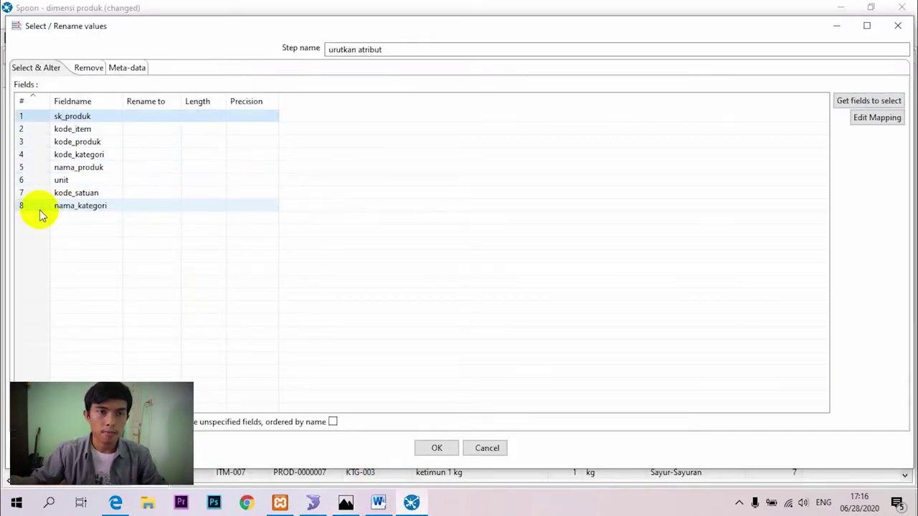
- Move kode_kategori to second place and nama_kategori to third place in the field list
left_click(42, 157)
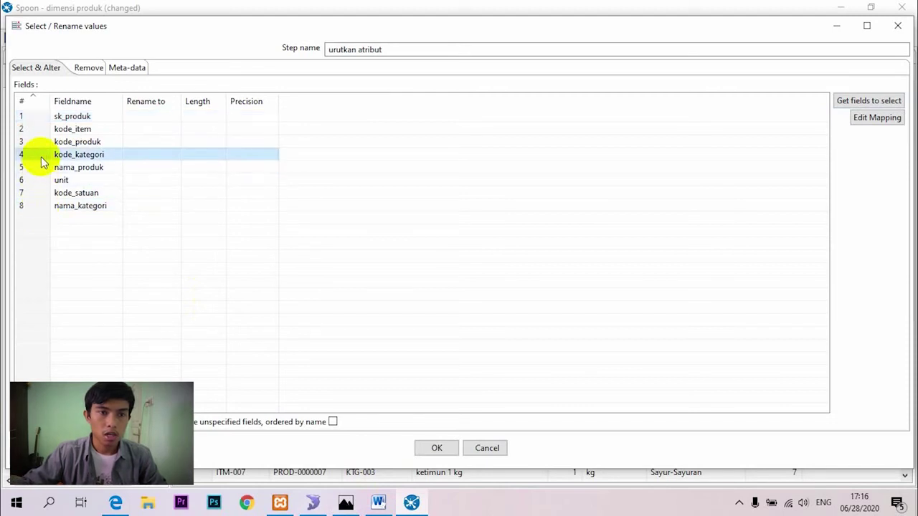
key("ctrl+Up")
key("ctrl+Up")
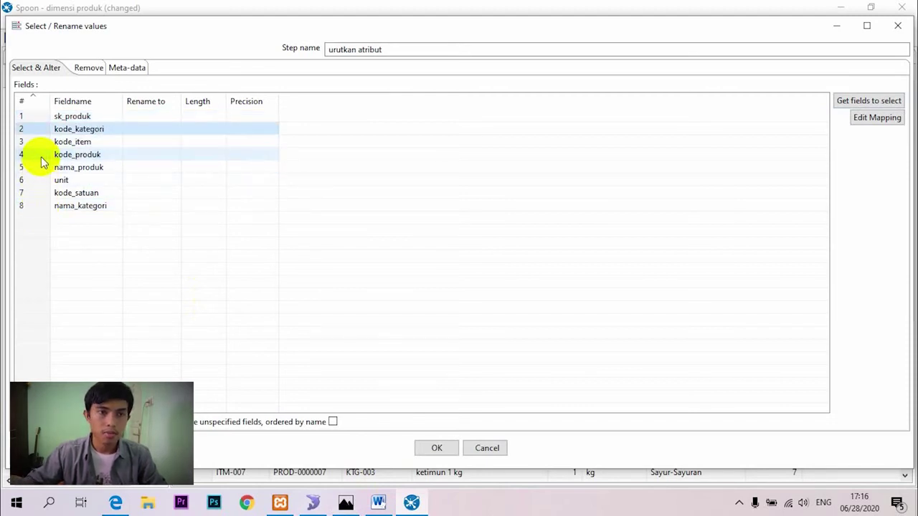
left_click(41, 207)
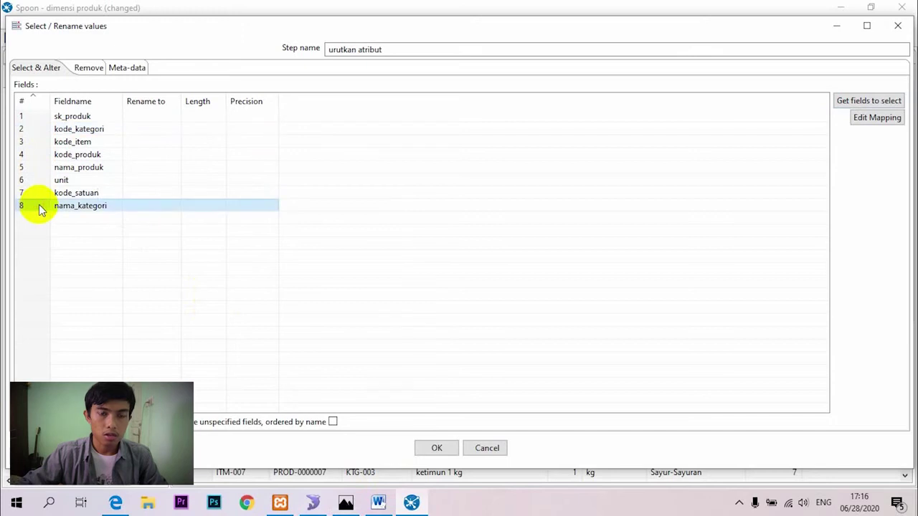
key("ctrl+Up")
key("ctrl+Up")
key("ctrl+Up")
key("ctrl+Up")
key("ctrl+Up")
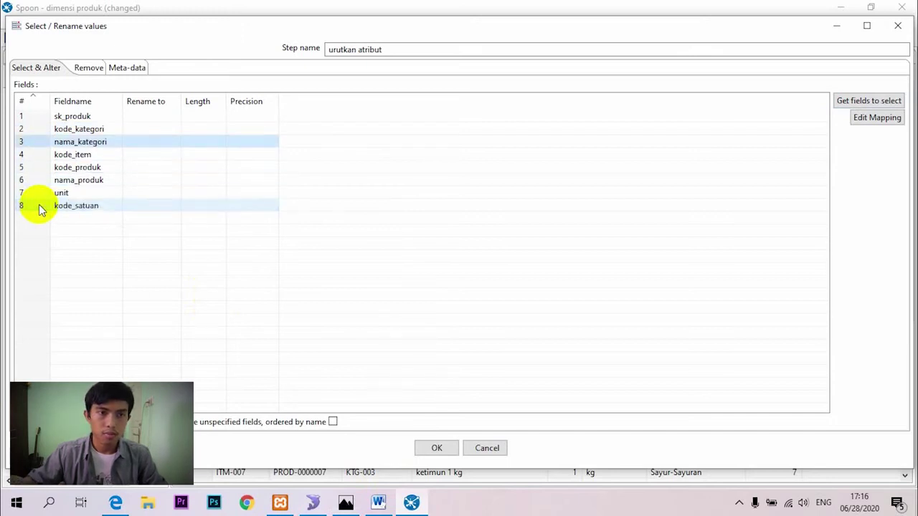
- Move kode_produk and nama_produk together above kode_item in the field list
left_click(31, 168)
left_click(32, 180, "shift")
key("ctrl+Up")
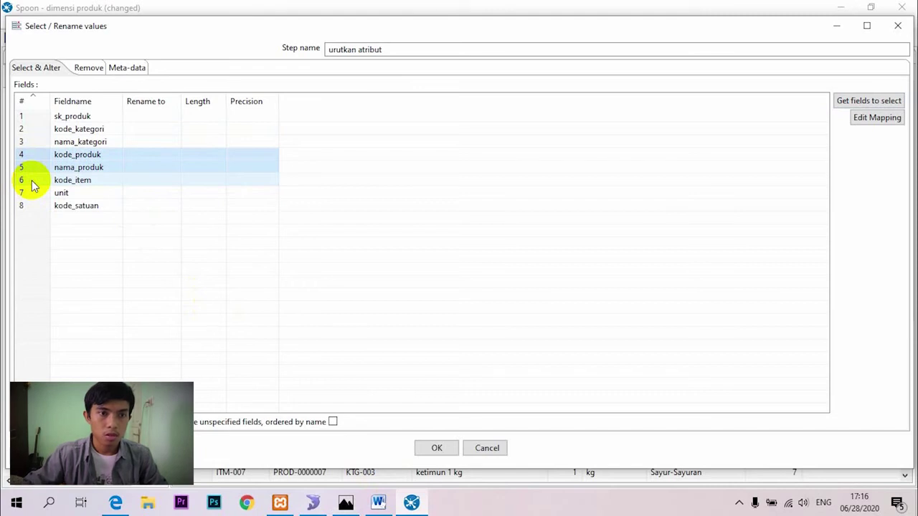
- Remove kode_item, unit and kode_satuan from the fields to select
left_click(31, 180)
key("Delete")
key("Delete")
key("Delete")
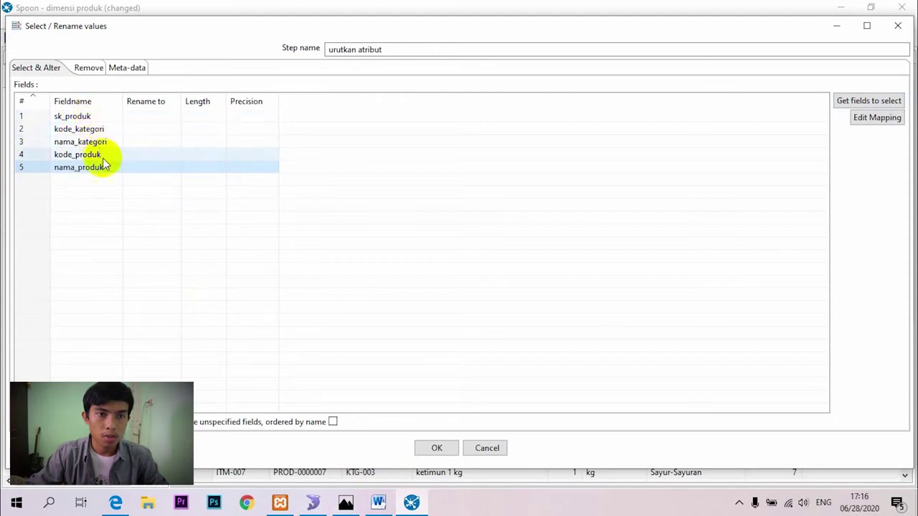
- Compare the field list with dim_produk in the star schema image in Photos, and save the "urutkan atribut" settings in Spoon
left_click(343, 504)
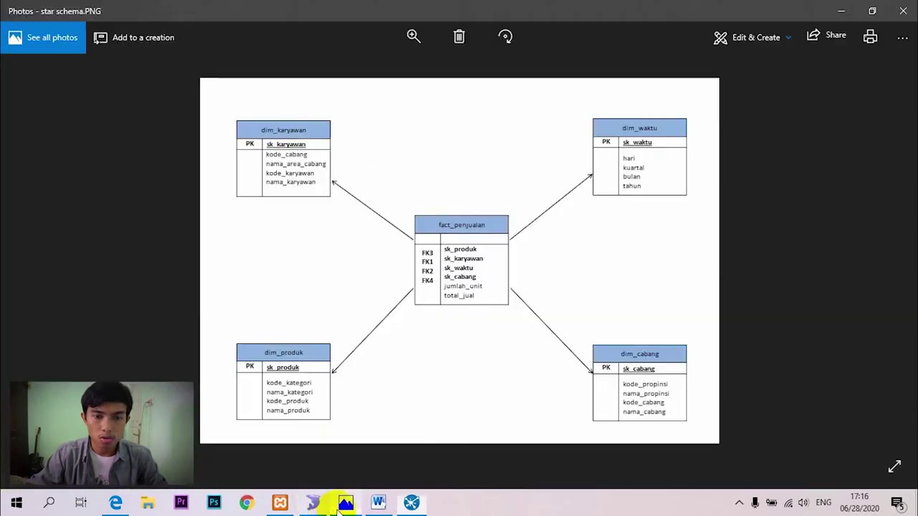
left_click(342, 505)
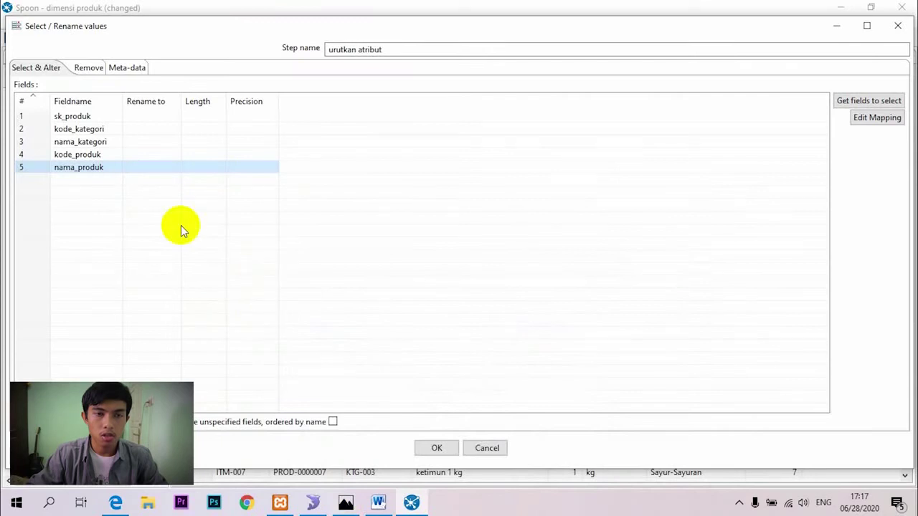
left_click(437, 448)
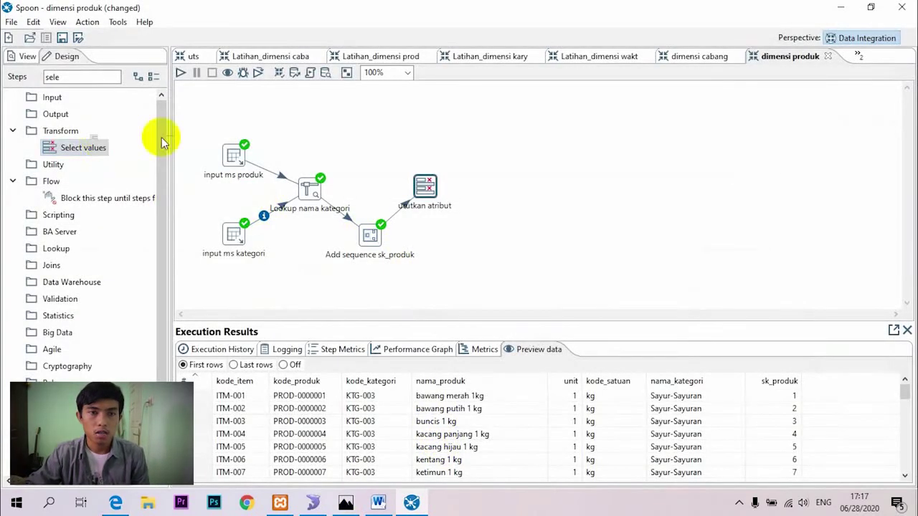
- Save and run the dimensi produk transformation with the "urutkan atribut" step included
left_click(182, 73)
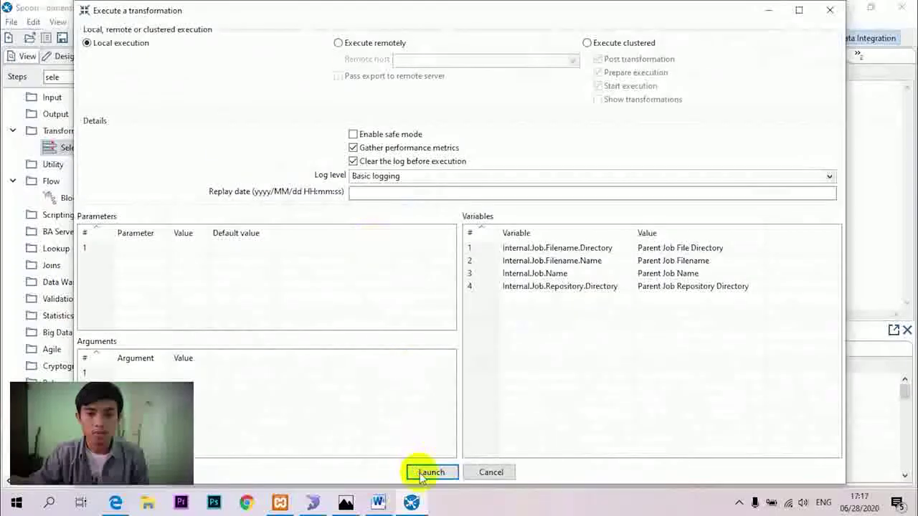
left_click(423, 472)
left_click(514, 265)
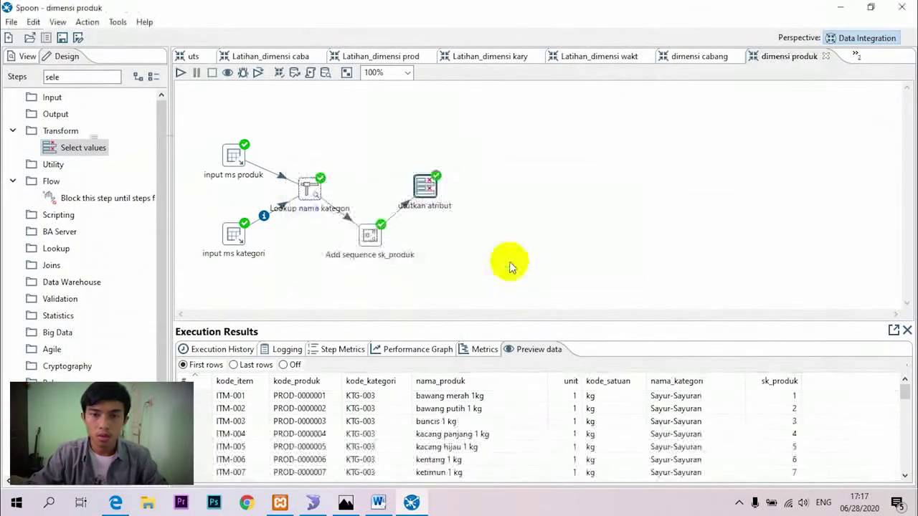
- Add a Table output step to the canvas and connect "urutkan atribut" to it
left_click_drag(68, 77, 21, 79)
type("table")
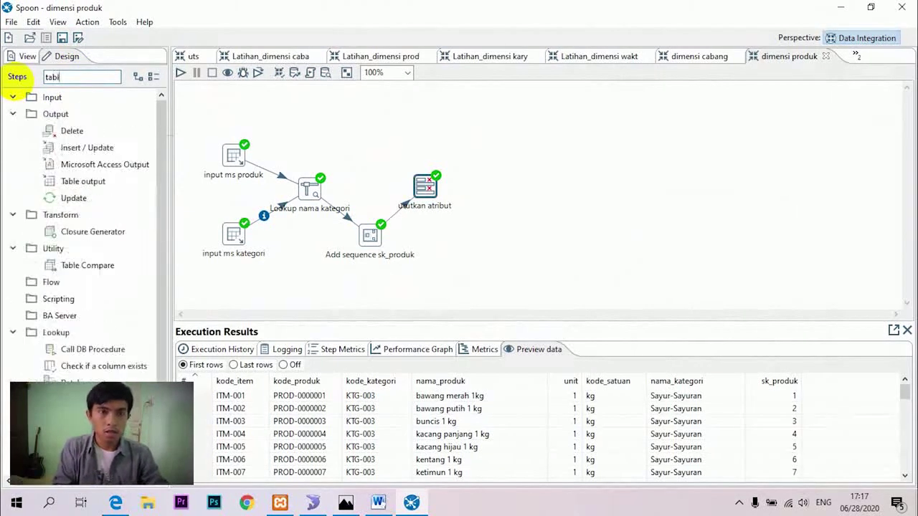
left_click_drag(93, 199, 474, 238)
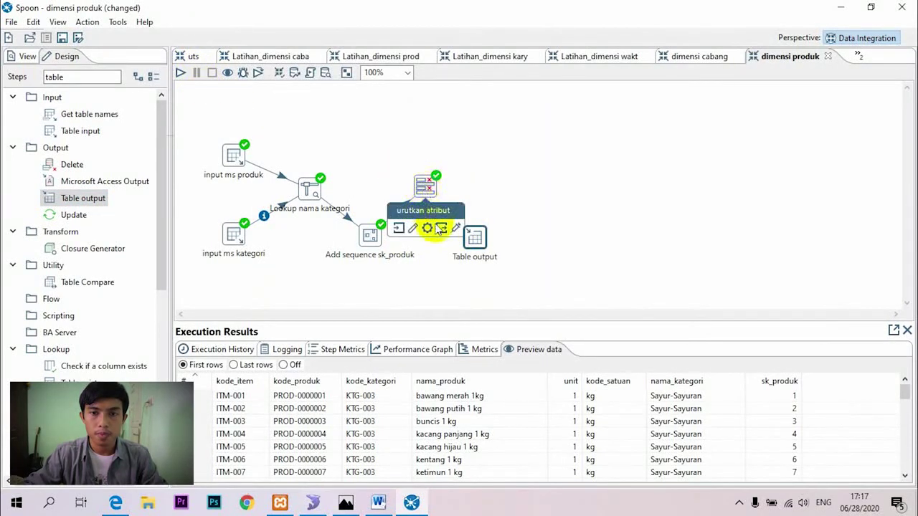
- Name the Table output step "output dimensi produk", with connection phi_olap_2020 and target table dim_produk
double_click(474, 239)
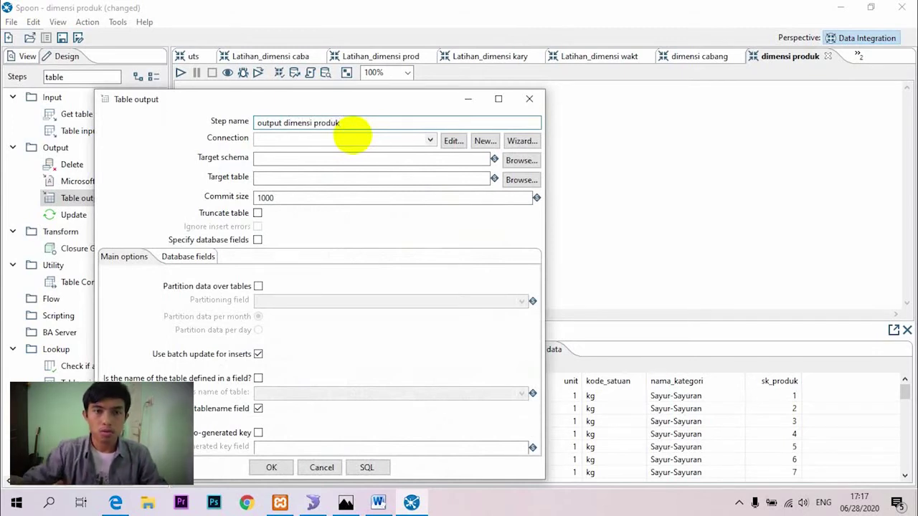
left_click(431, 141)
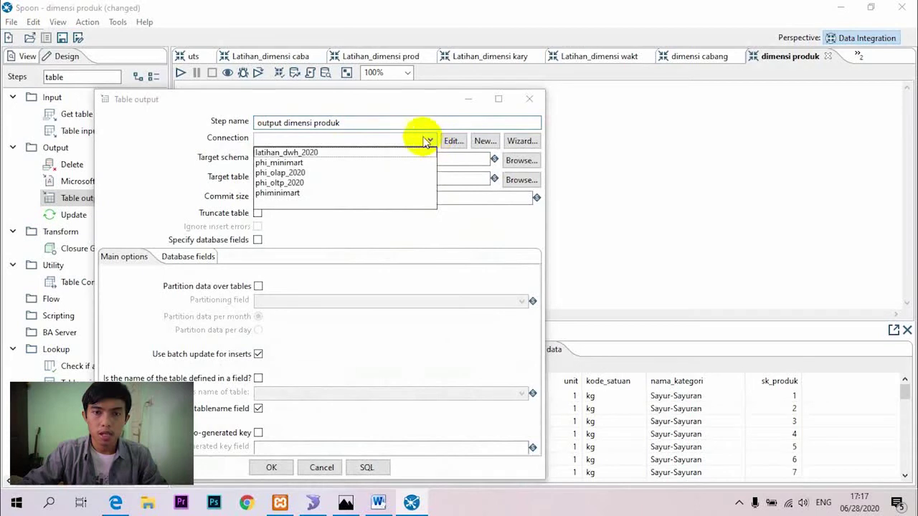
left_click(295, 172)
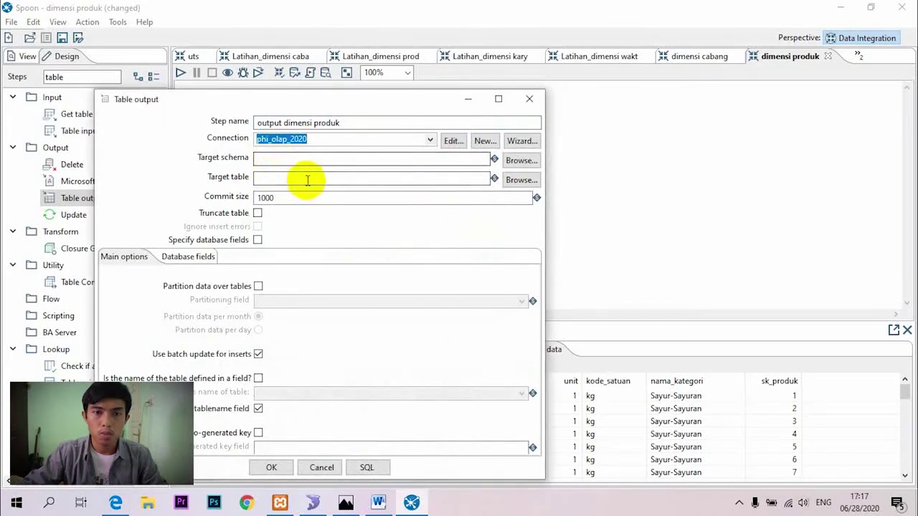
left_click(304, 181)
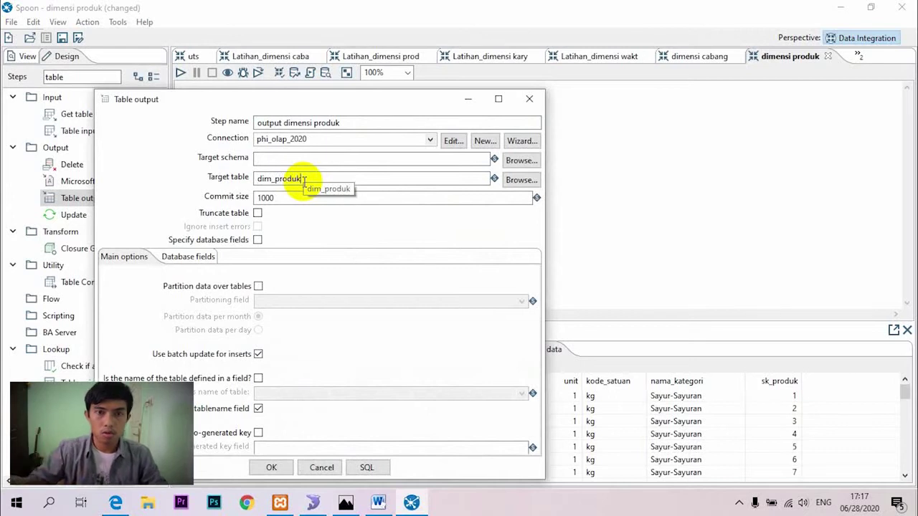
- Generate and execute the SQL that creates the dim_produk table, and save the Table output settings
left_click(362, 467)
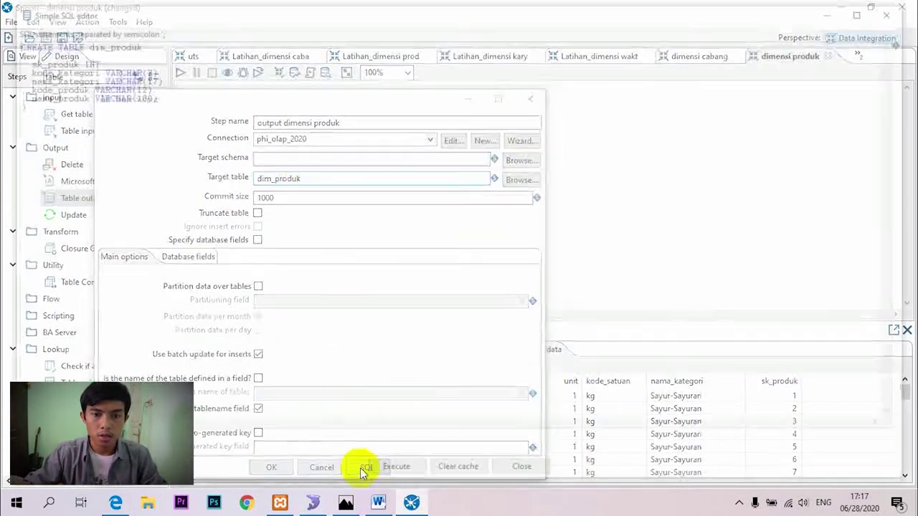
left_click(384, 472)
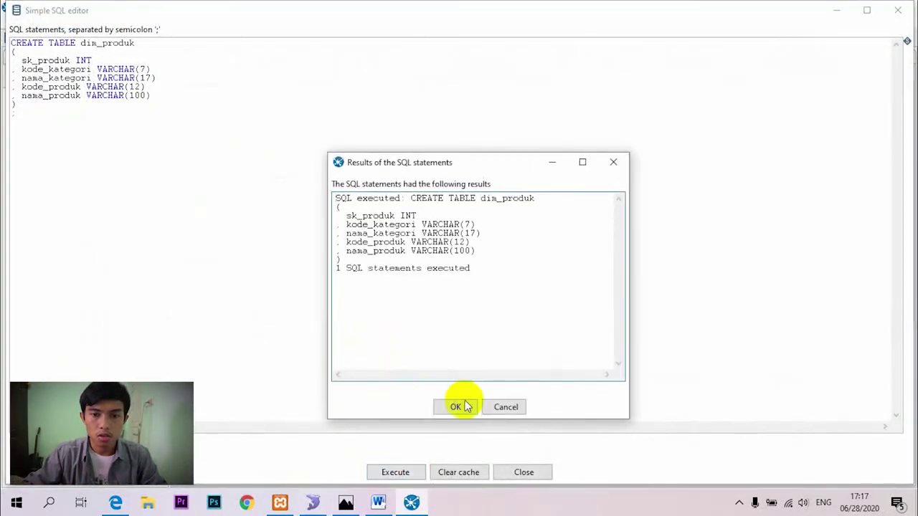
left_click_drag(399, 267, 470, 268)
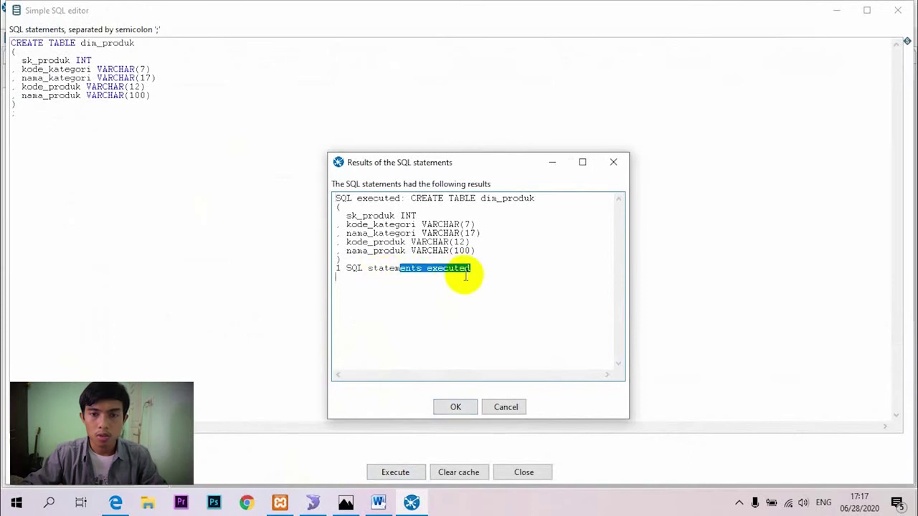
left_click(453, 407)
left_click(523, 472)
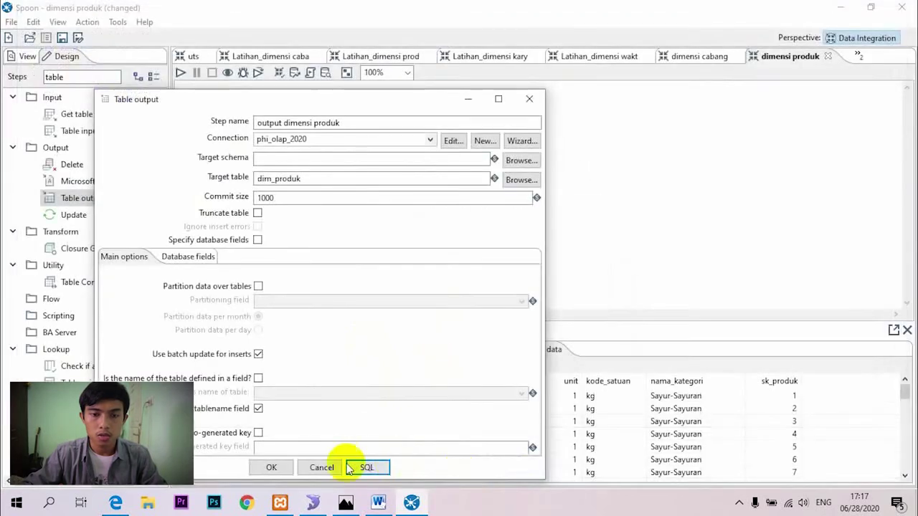
left_click(270, 468)
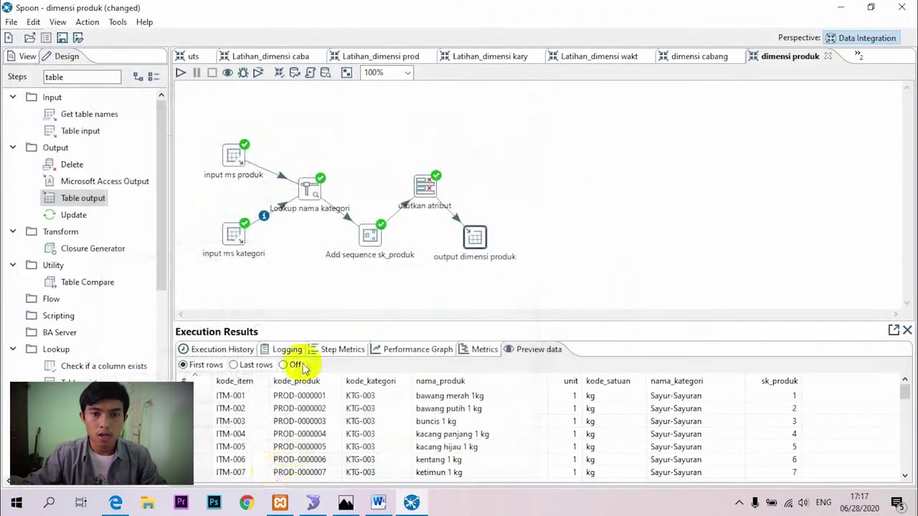
- Save and run the transformation to load the product data into the dim_produk table
left_click(181, 73)
left_click(431, 472)
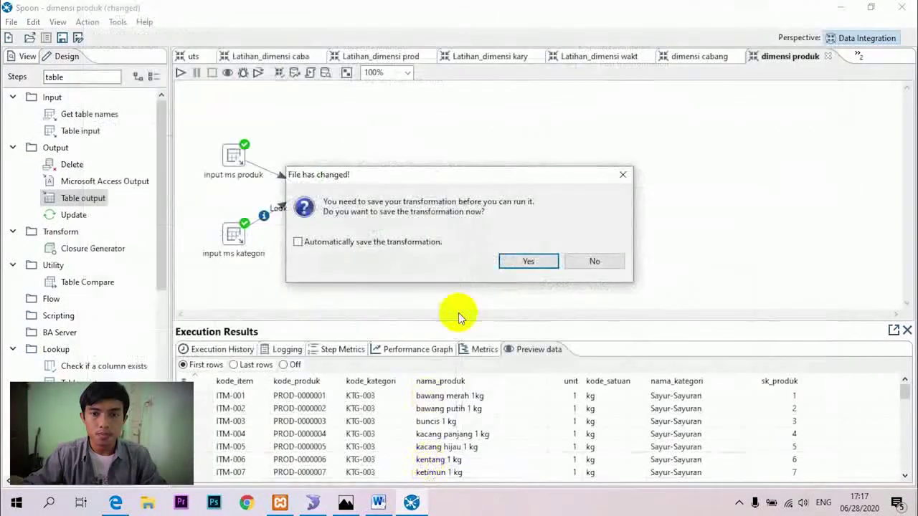
left_click(526, 261)
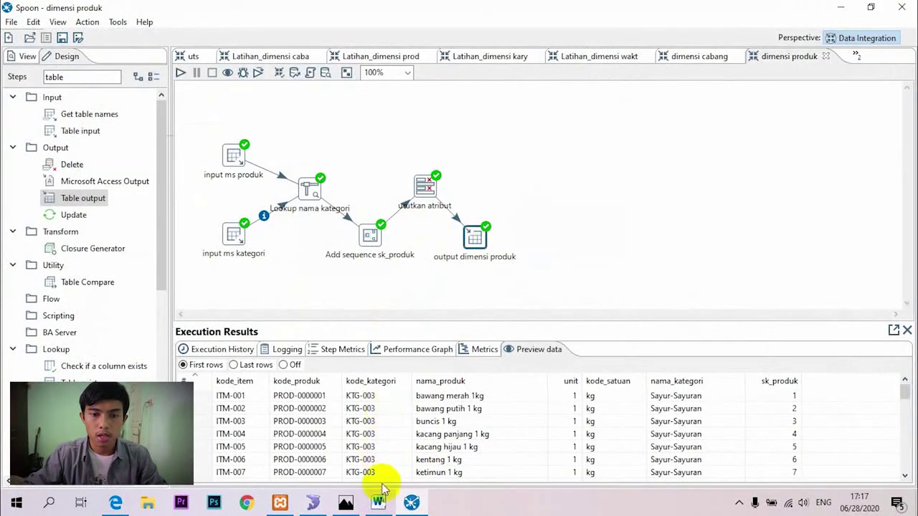
- Switch to SQLyog, refresh the database objects, and check the dim_produk data against the star schema image
left_click(313, 502)
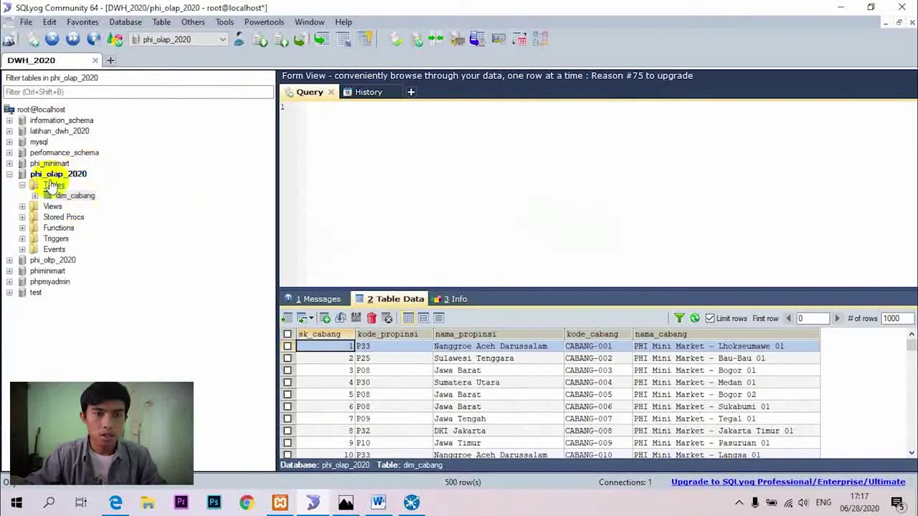
left_click(115, 39)
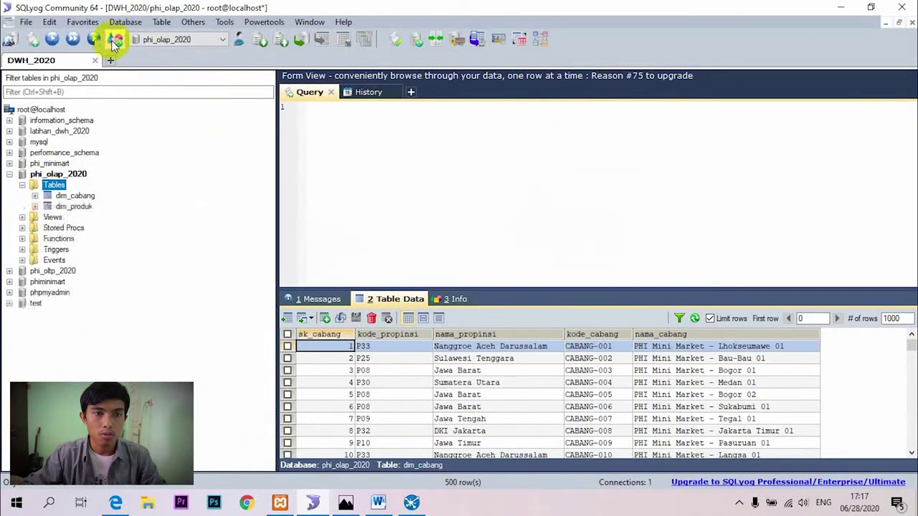
left_click(72, 208)
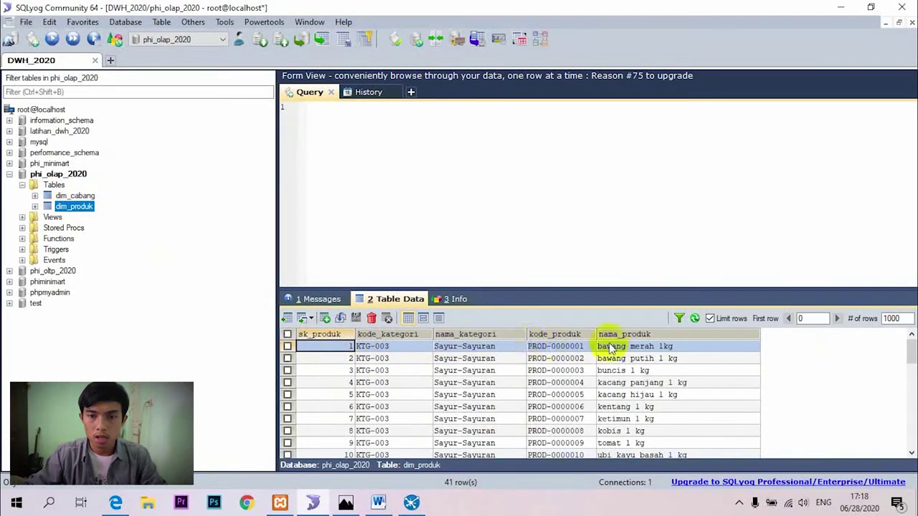
left_click(341, 504)
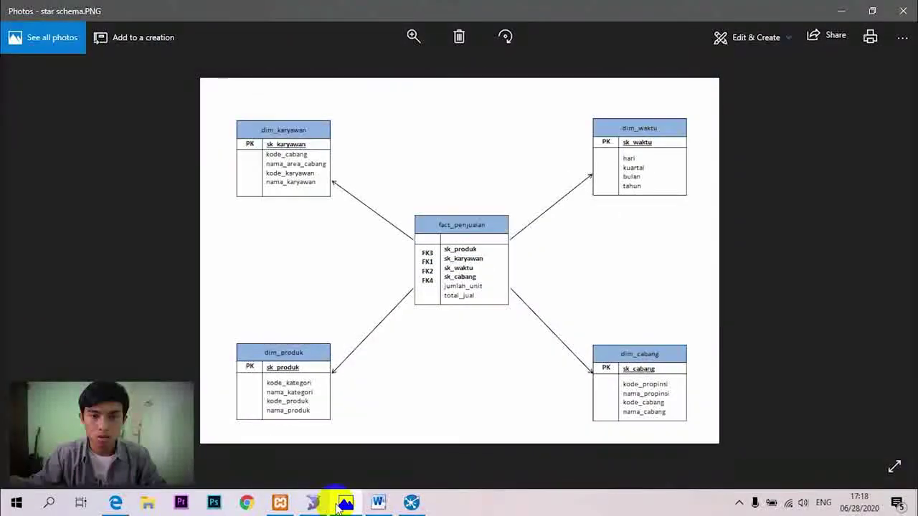
left_click(341, 505)
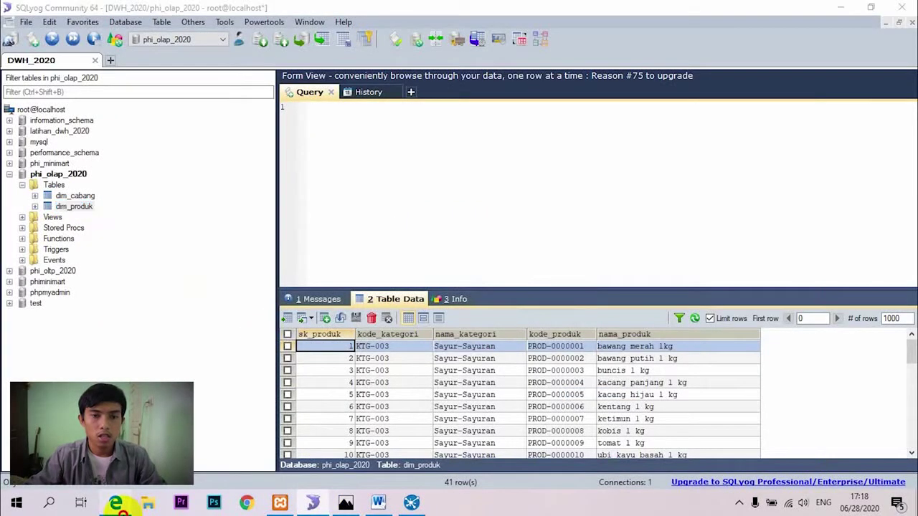
- Review the exam assignment list, dim_karyawan in the star schema, and the source tables in the phi_minimart ERD
left_click(114, 504)
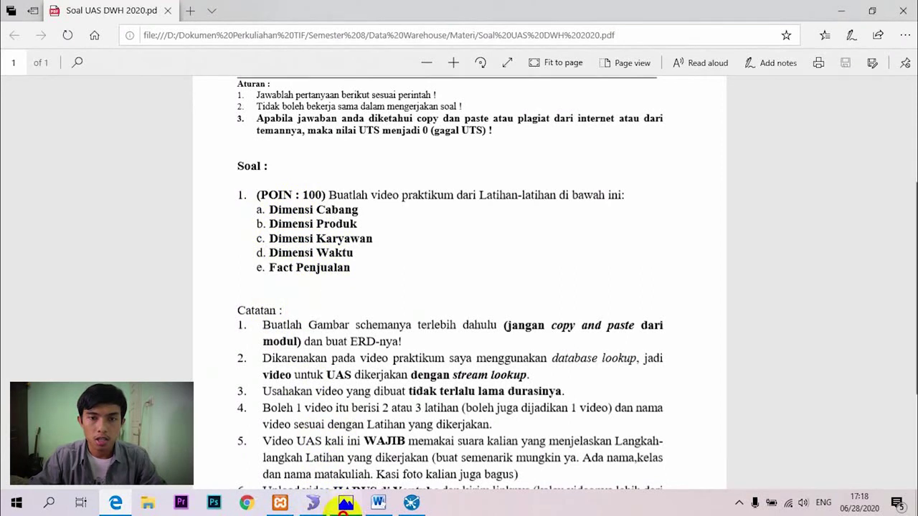
left_click(344, 506)
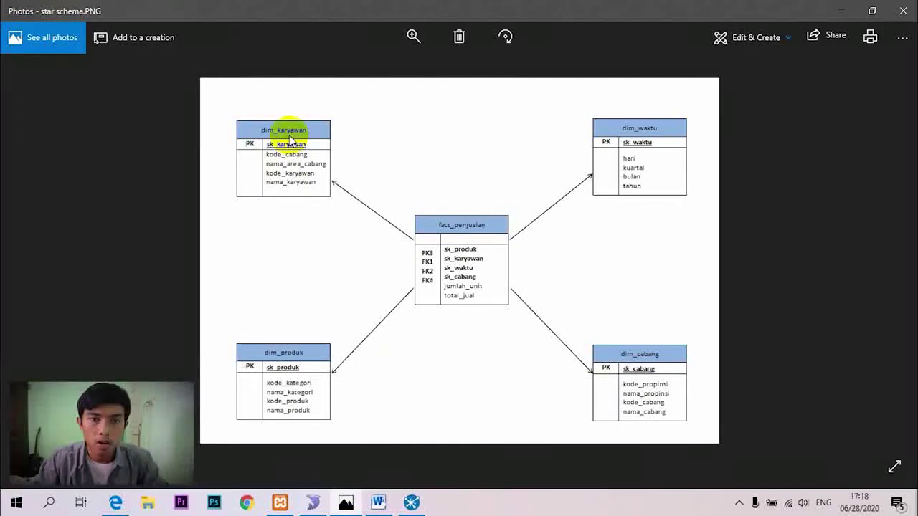
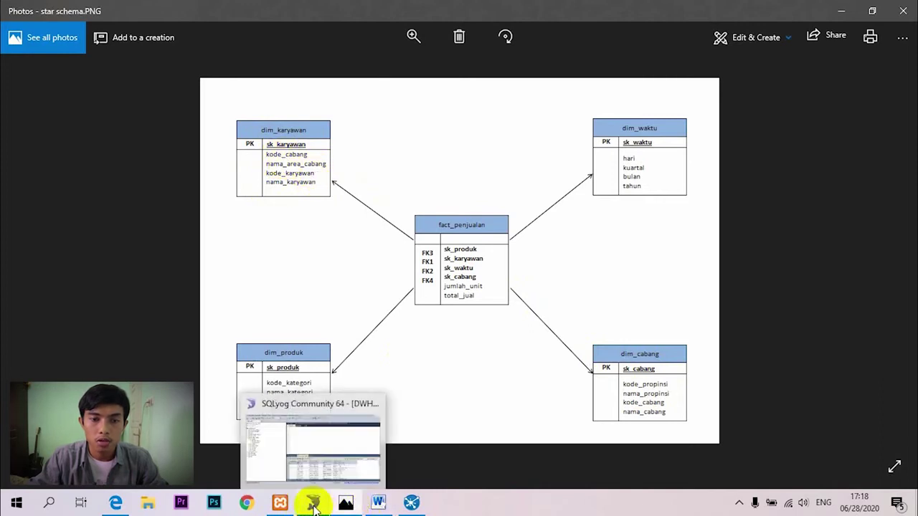
left_click(378, 502)
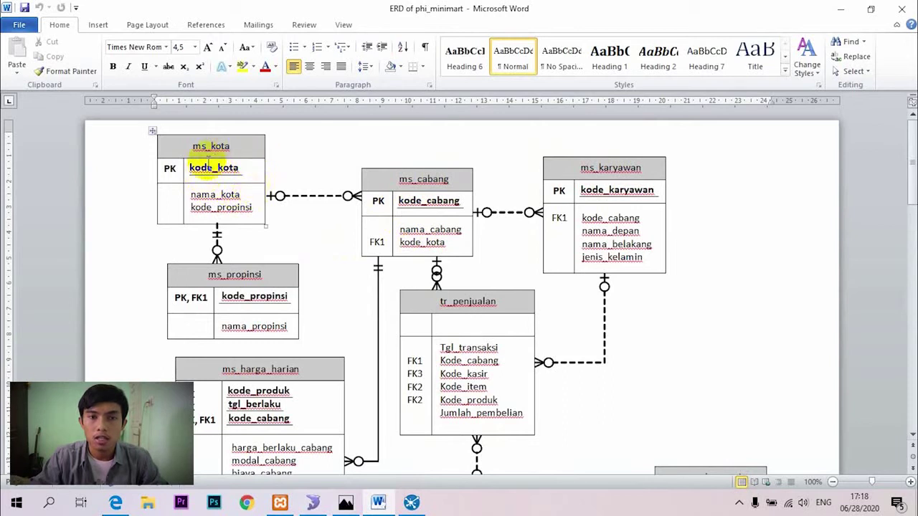
- Switch to Spoon and start a new transformation with a Table input step named "input ms karyawan" using connection phi_minimart
left_click(411, 502)
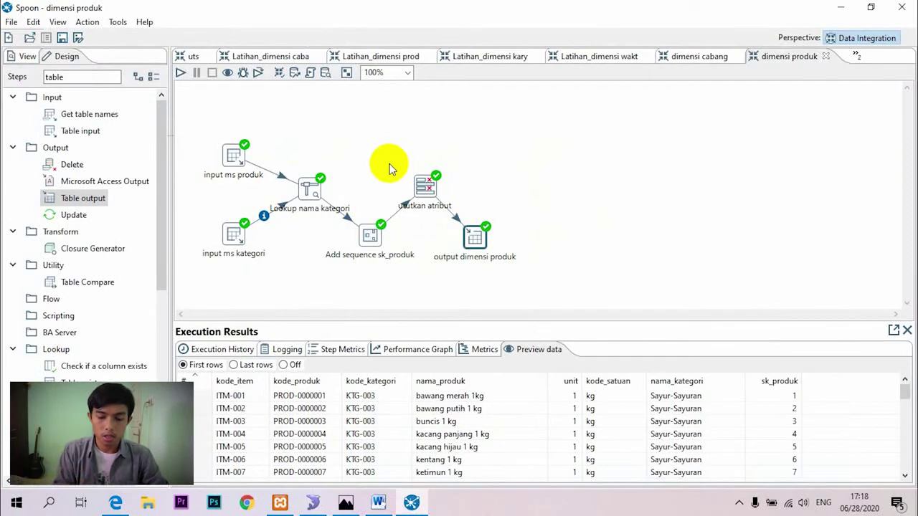
key("ctrl+n")
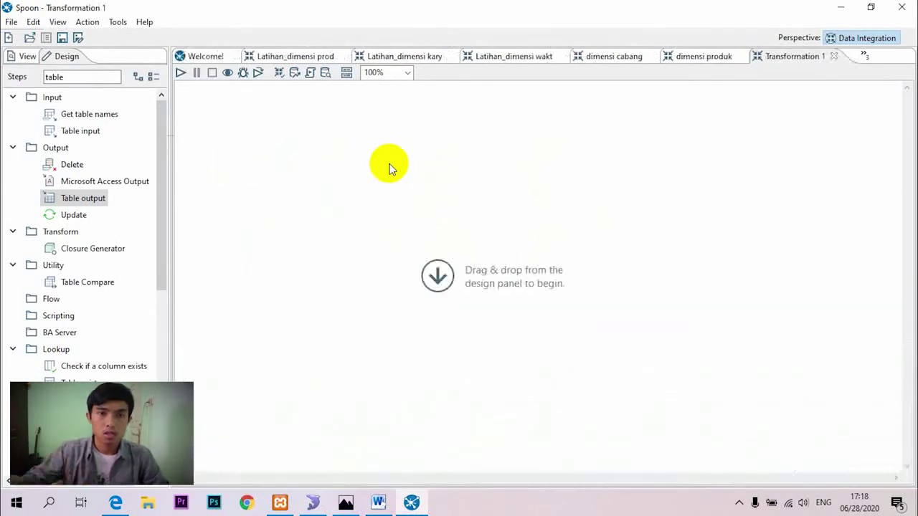
left_click_drag(82, 131, 237, 144)
double_click(242, 147)
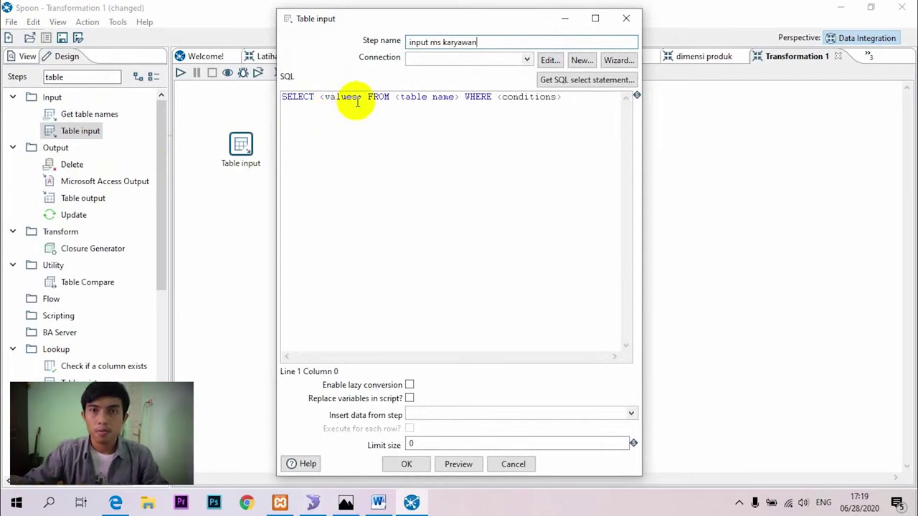
left_click(527, 59)
left_click(463, 83)
- Generate the Table input's SELECT statement from ms_karyawan with field names included, and save the step settings
left_click(550, 81)
left_click(276, 159)
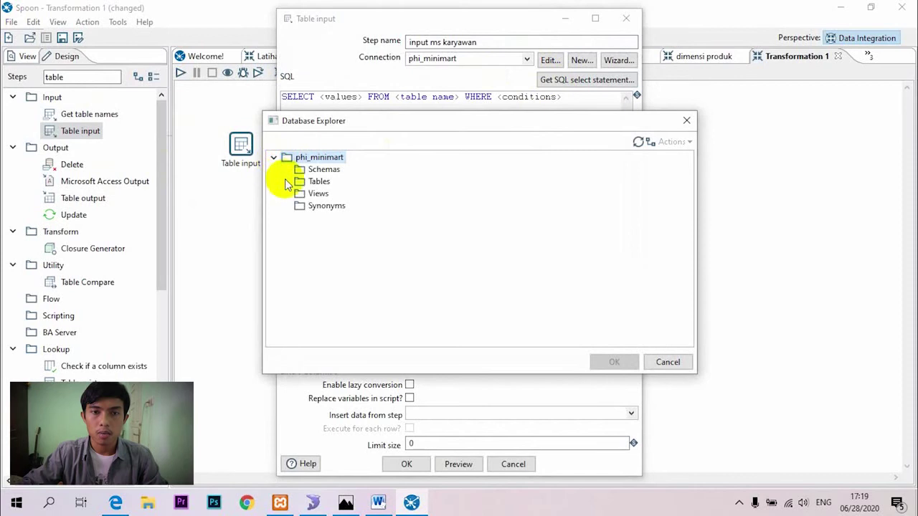
left_click(286, 182)
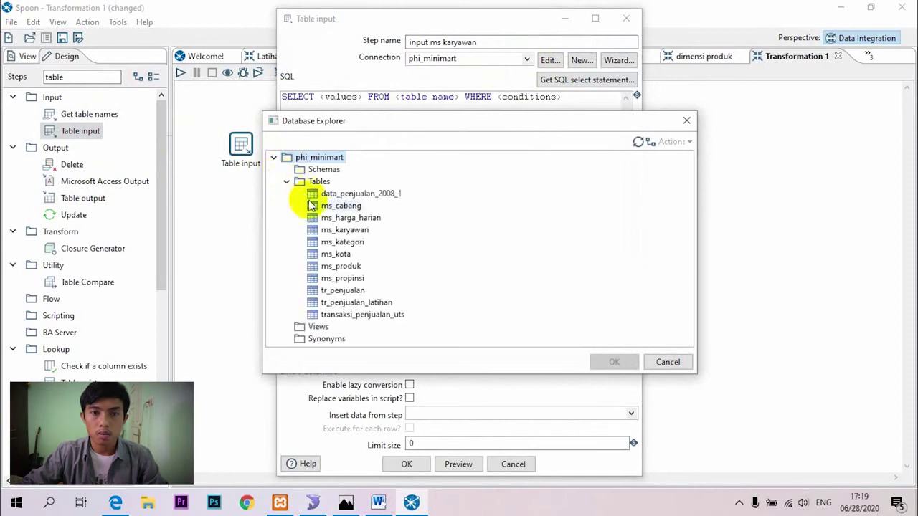
left_click(343, 231)
left_click(617, 361)
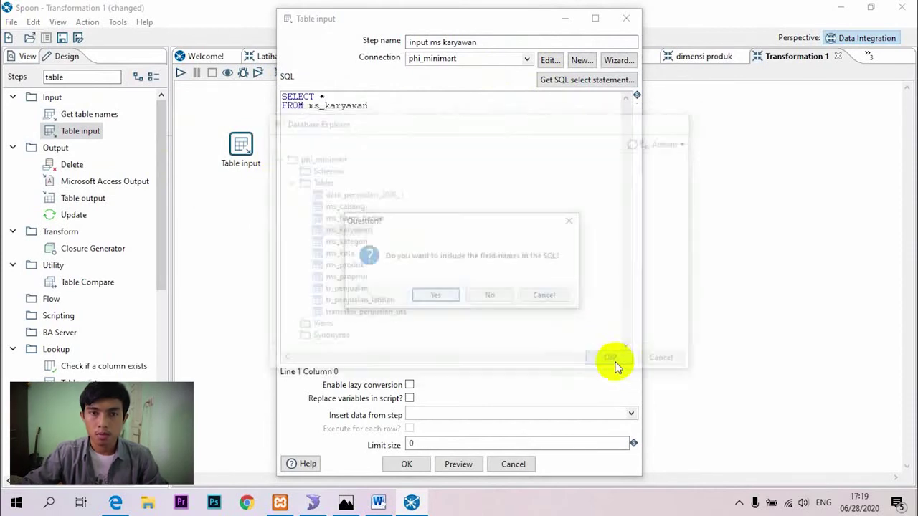
left_click(433, 297)
left_click(406, 464)
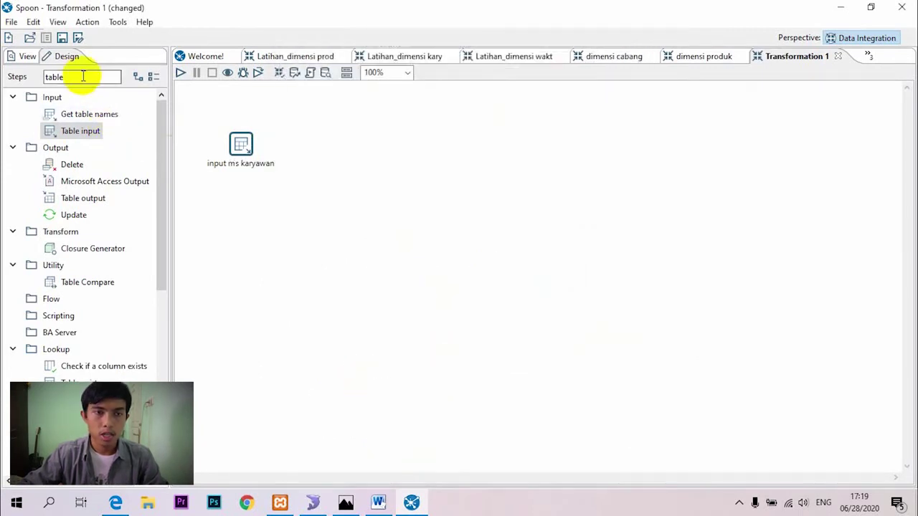
- Add a second Table input below the first, named "input ms cabang", with connection phi_minimart
left_click_drag(87, 132, 237, 211)
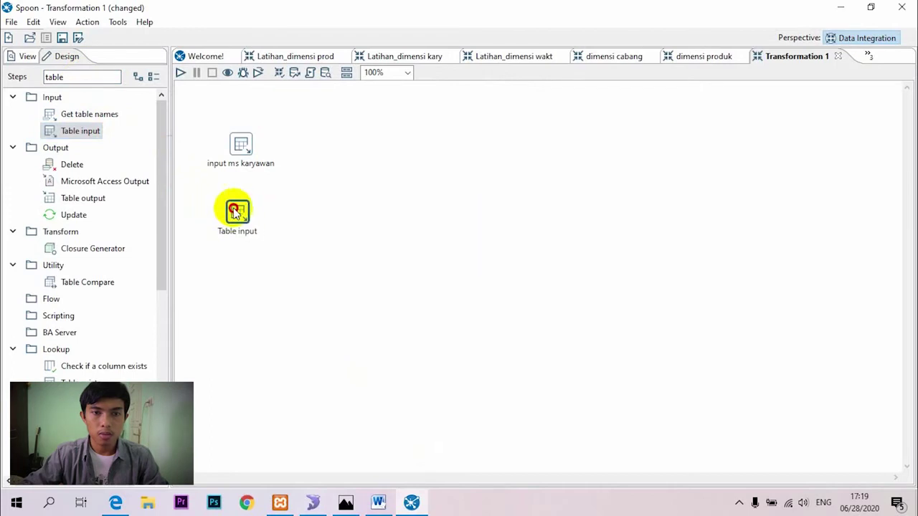
double_click(236, 217)
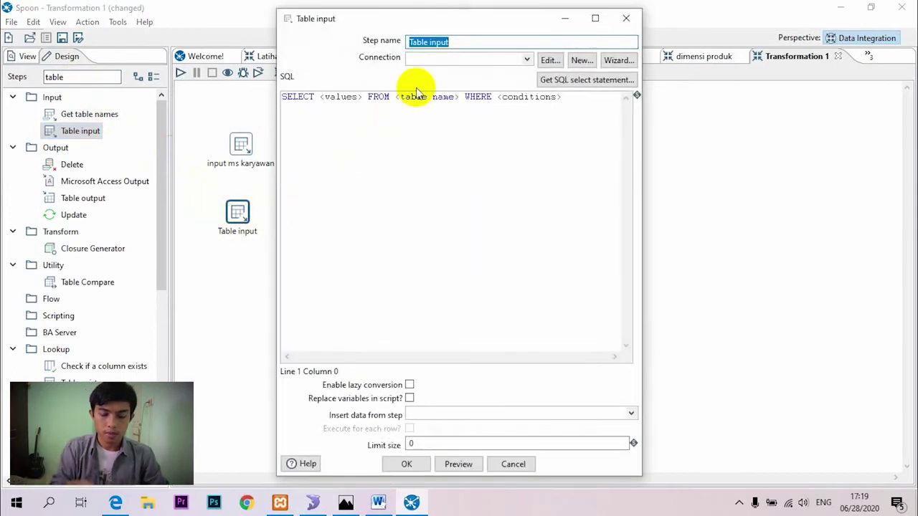
type("input ms cabang")
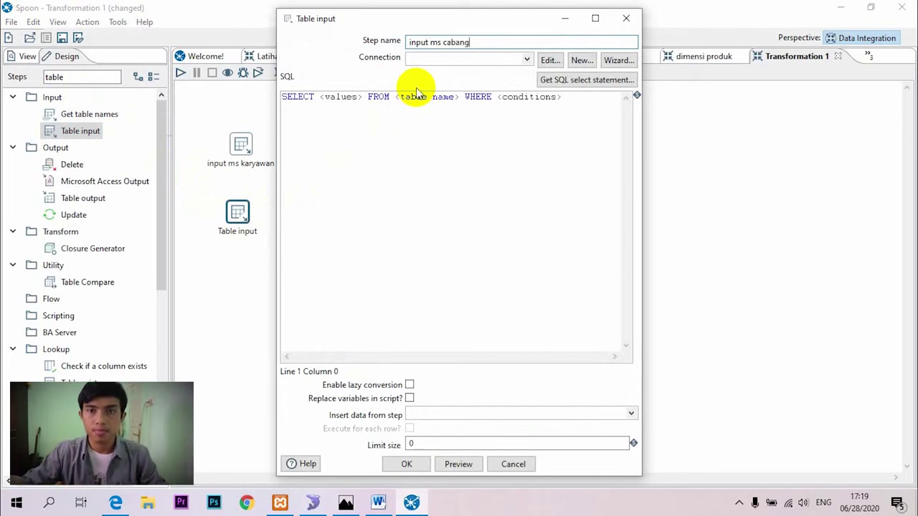
left_click(527, 60)
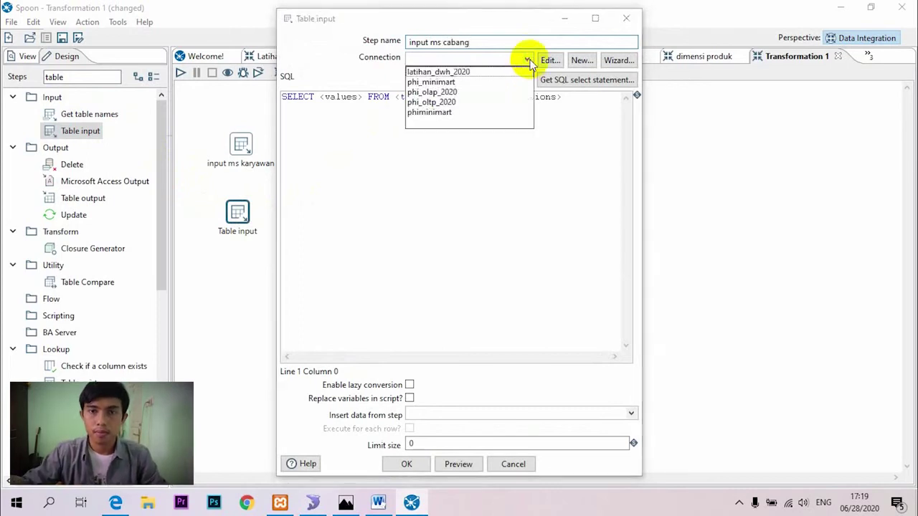
left_click(454, 82)
- Generate its SELECT statement from ms_cabang with field names, save the settings, and align the step under "input ms karyawan"
left_click(552, 80)
left_click(274, 158)
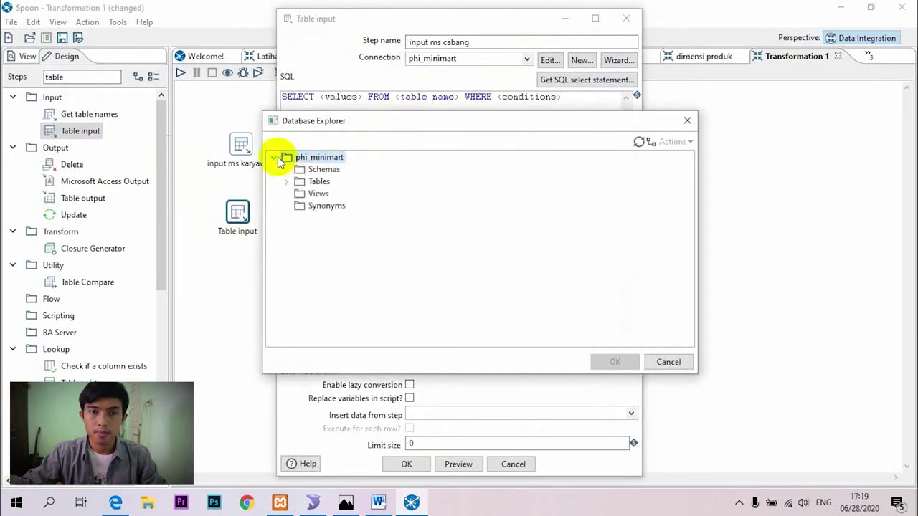
left_click(287, 182)
left_click(337, 206)
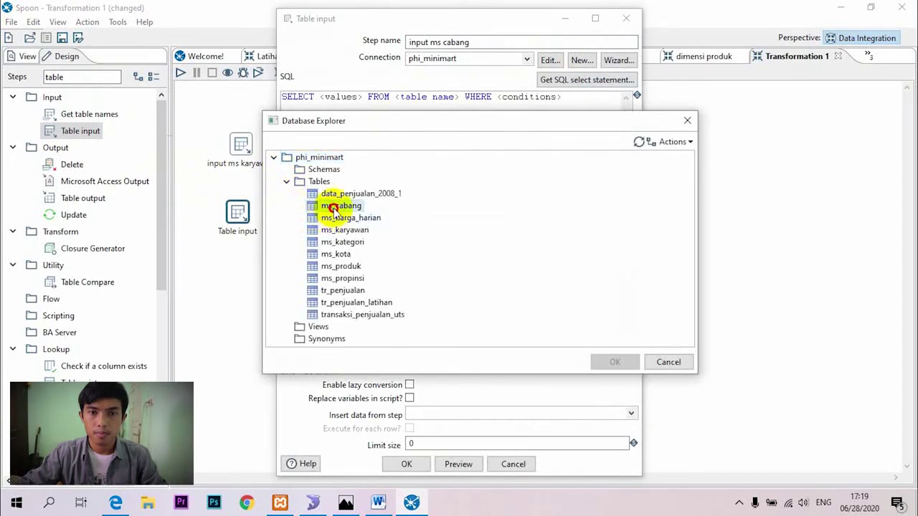
left_click(604, 358)
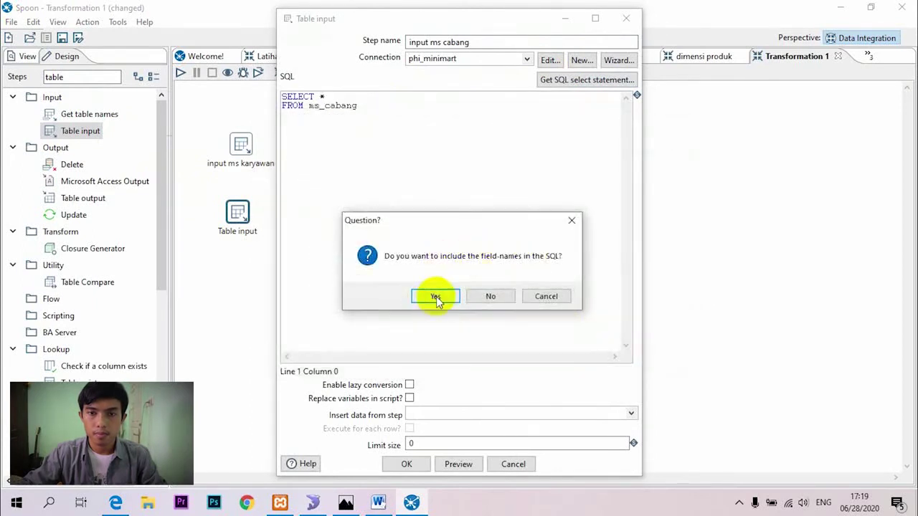
left_click(434, 297)
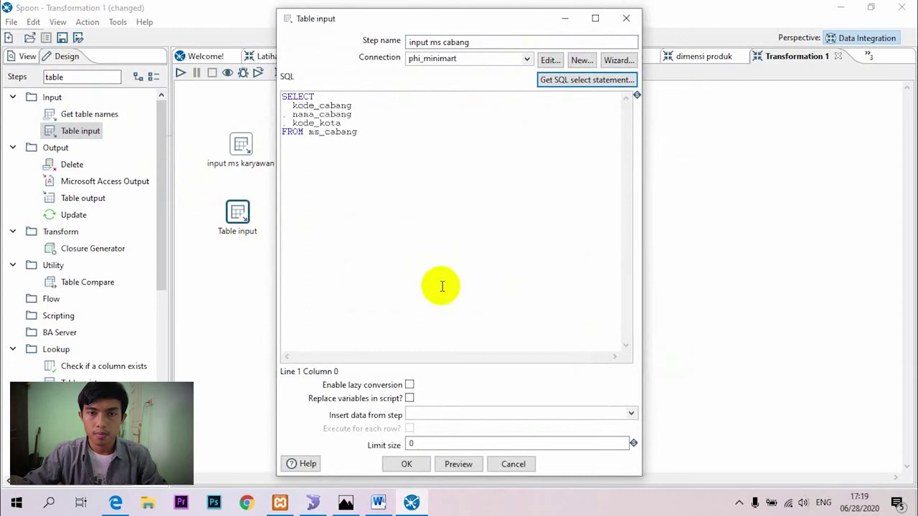
left_click(407, 465)
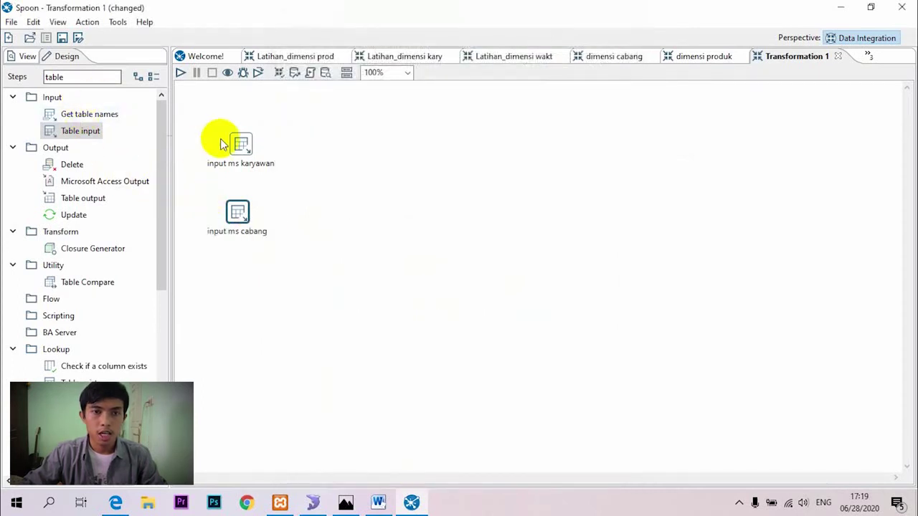
left_click_drag(248, 223, 254, 224)
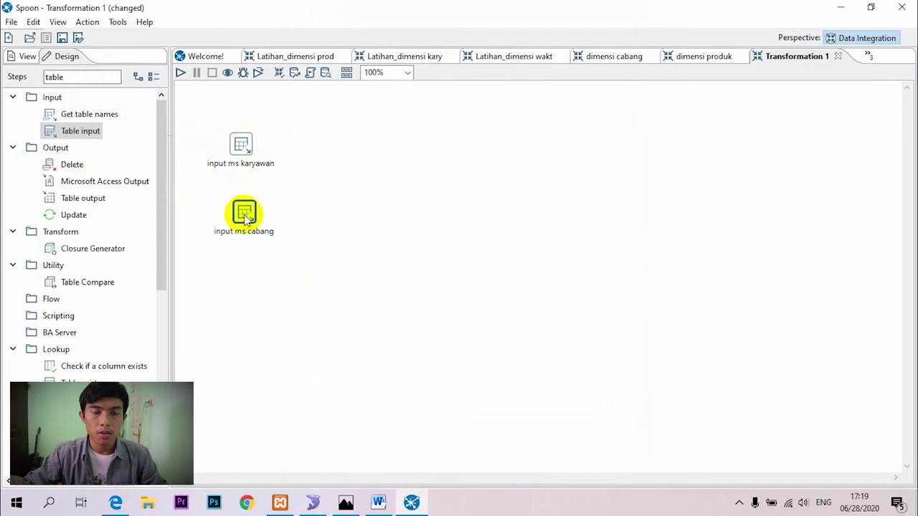
- Add a Stream lookup step to the canvas and connect both "input ms karyawan" and "input ms cabang" to it
left_click_drag(89, 79, 21, 78)
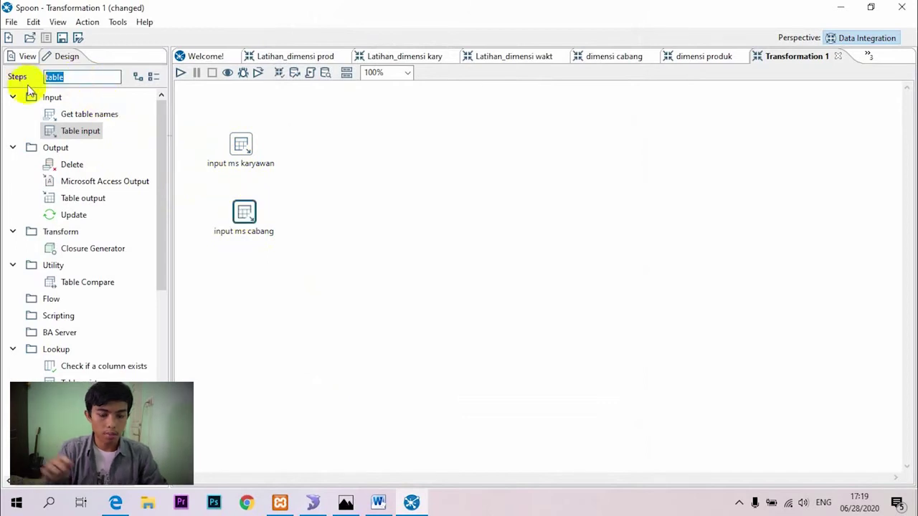
type("strea")
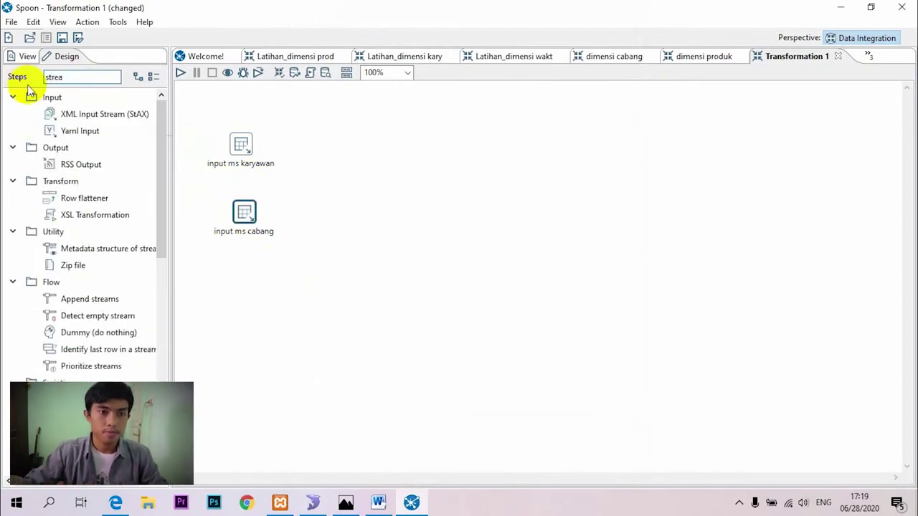
scroll(87, 352, "down", 4)
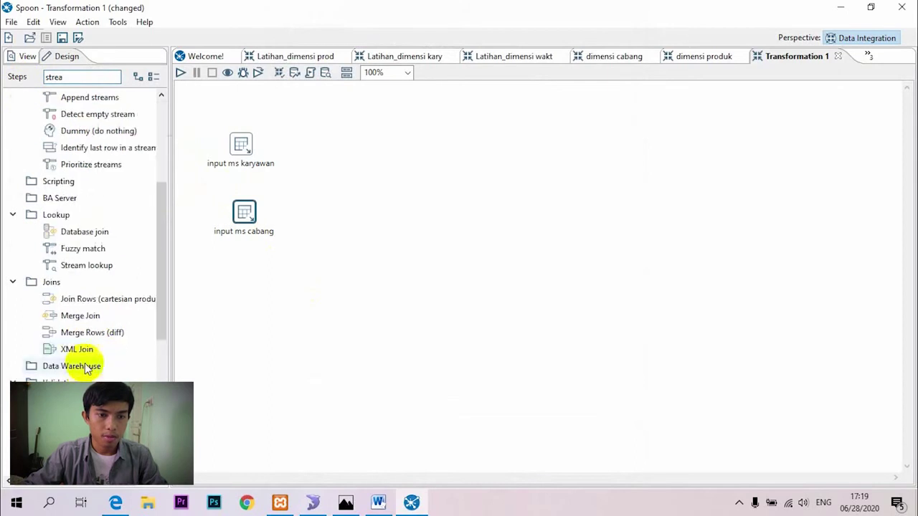
left_click_drag(81, 265, 323, 184)
mouse_move(242, 144)
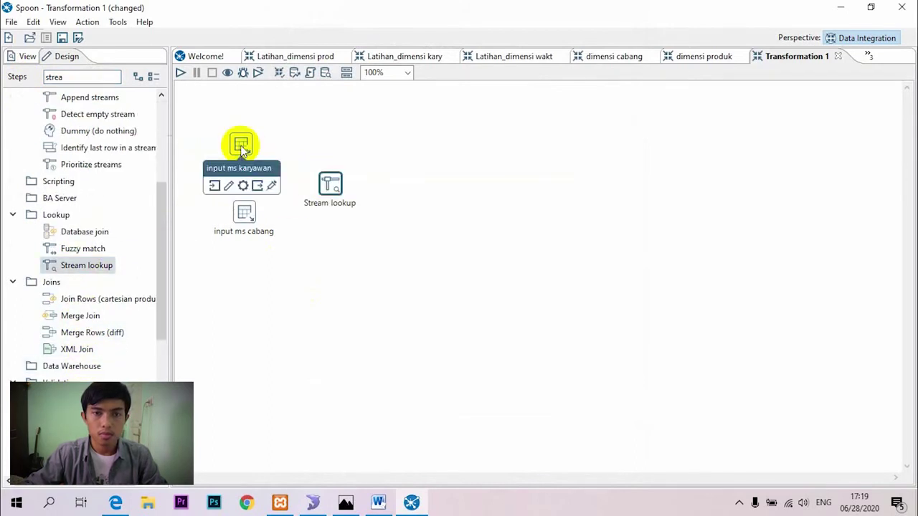
left_click_drag(264, 188, 329, 184)
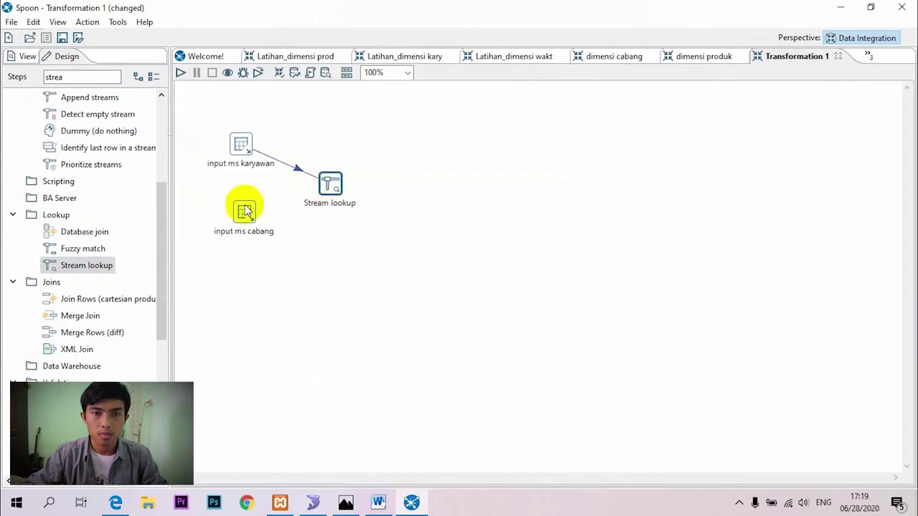
mouse_move(244, 212)
left_click_drag(259, 256, 330, 184)
- Name the Stream lookup step "Lookup kode kota" and set its lookup step to "input ms cabang"
double_click(329, 184)
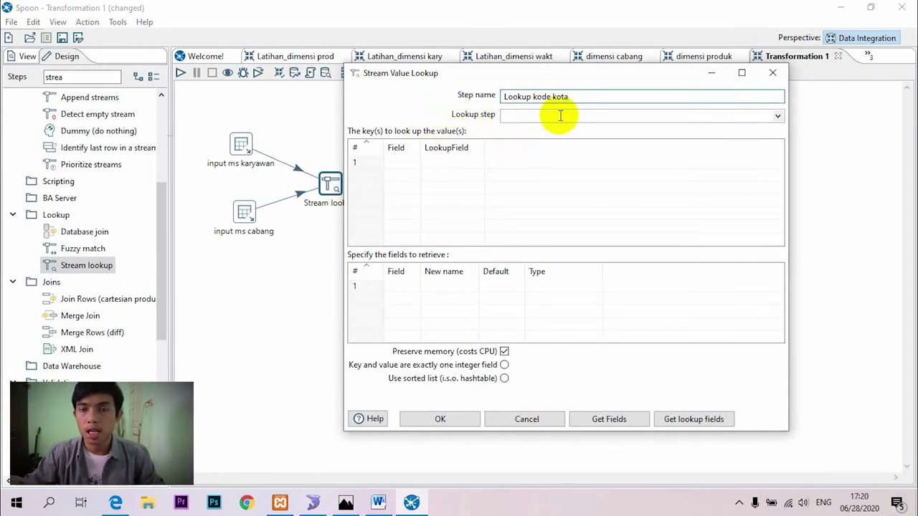
left_click(766, 119)
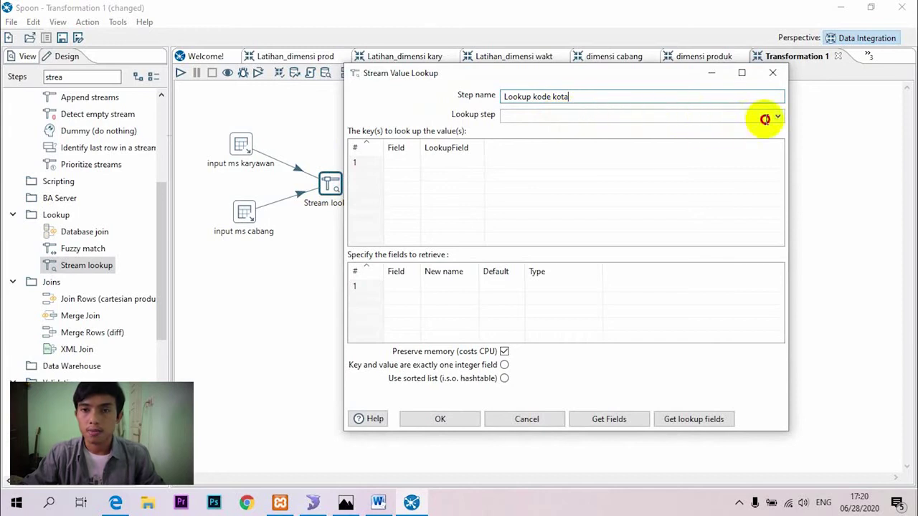
left_click(780, 118)
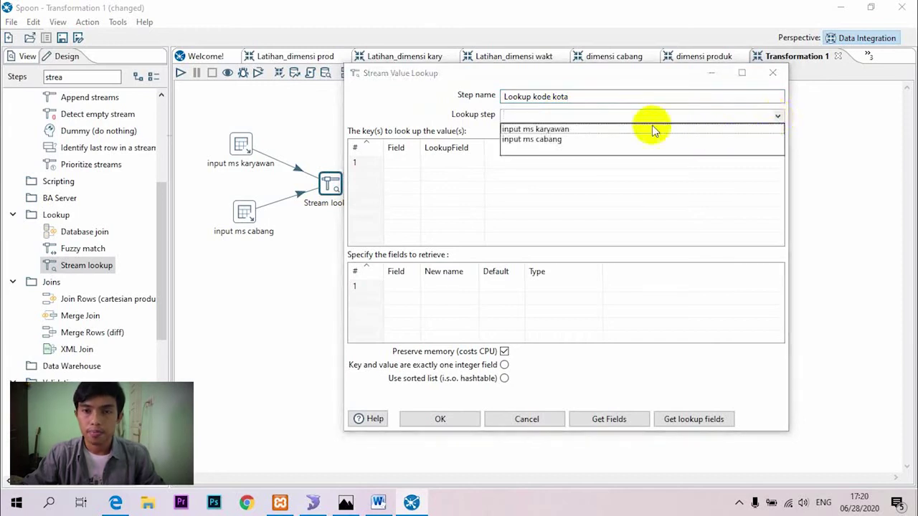
left_click(566, 140)
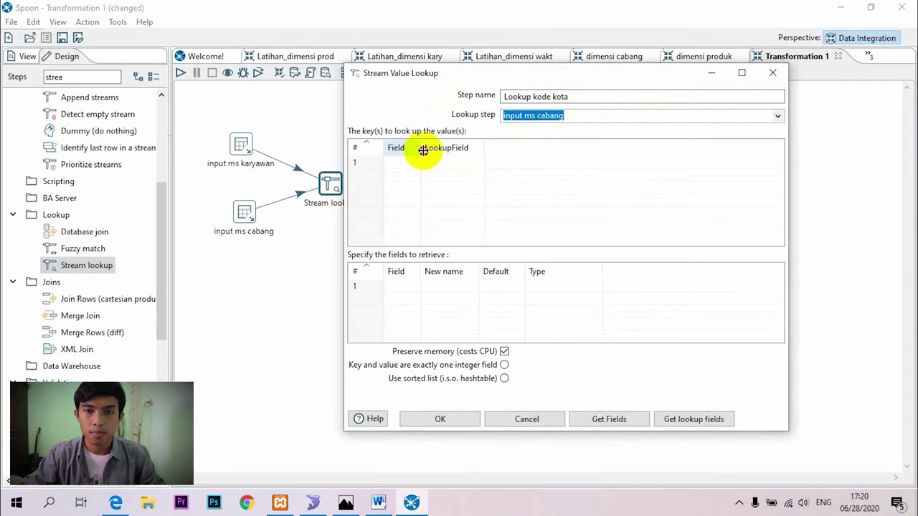
- Check the ERD in Word for the shared key, and set the lookup key to field kode_cabang with lookup field kode_cabang
left_click_drag(423, 149, 464, 150)
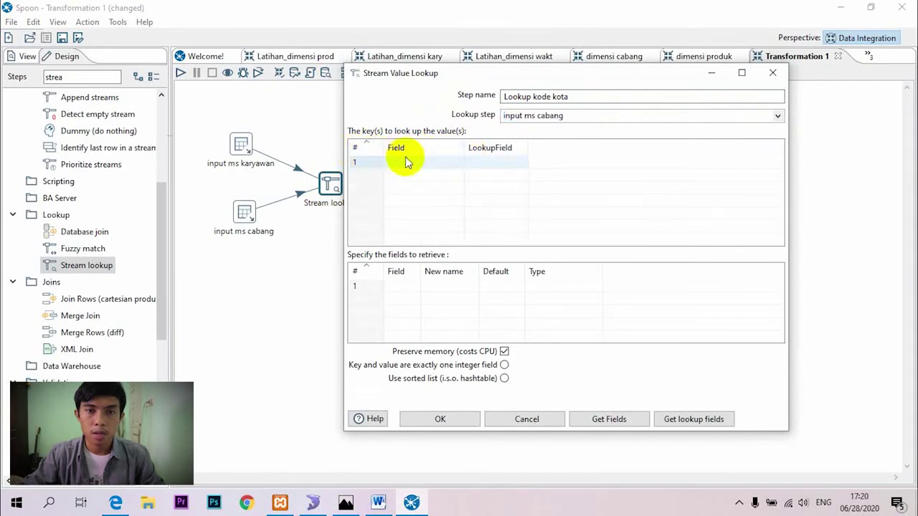
left_click(444, 159)
left_click(459, 162)
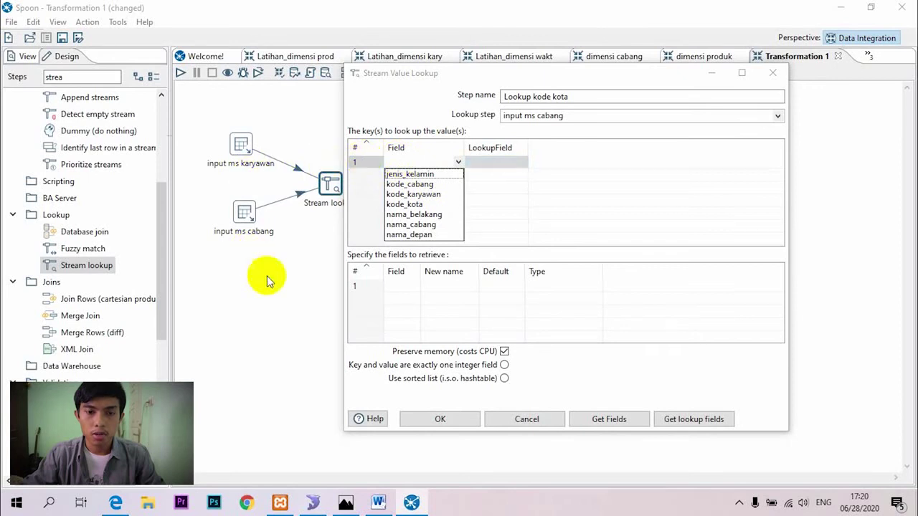
left_click(378, 502)
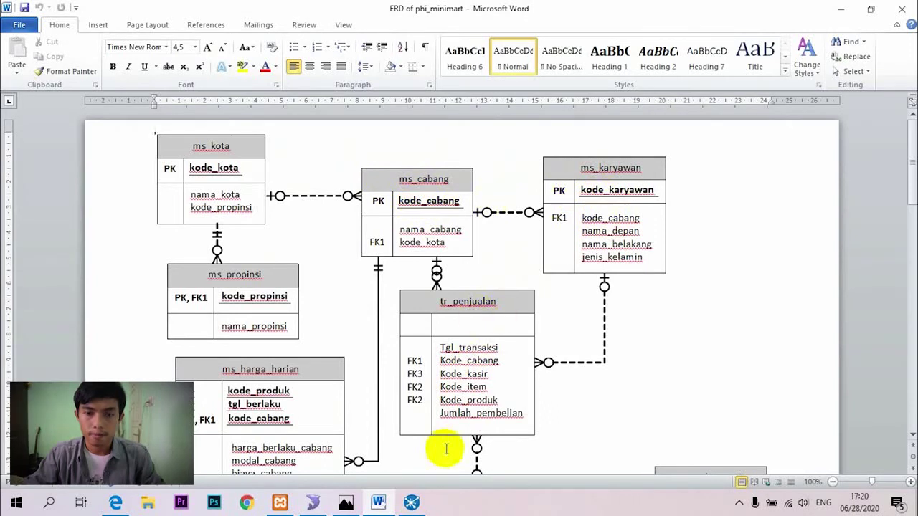
left_click(406, 508)
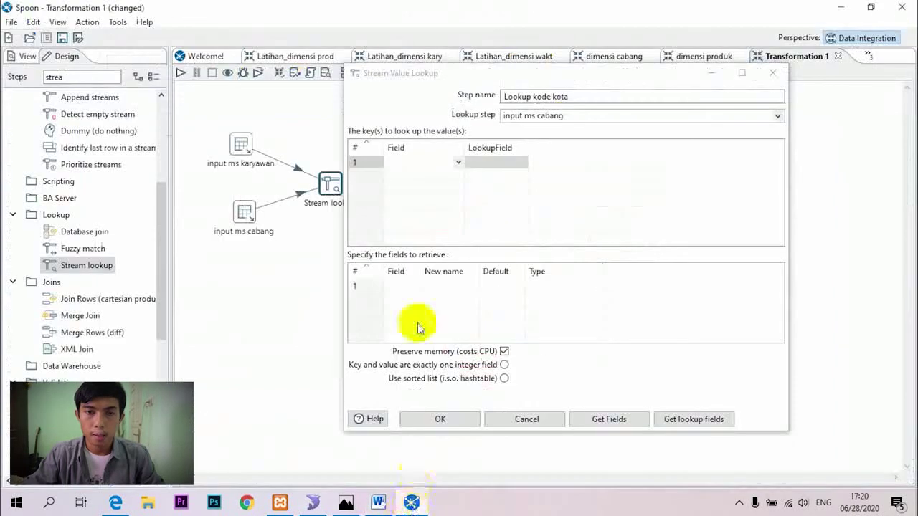
left_click(447, 163)
left_click(429, 185)
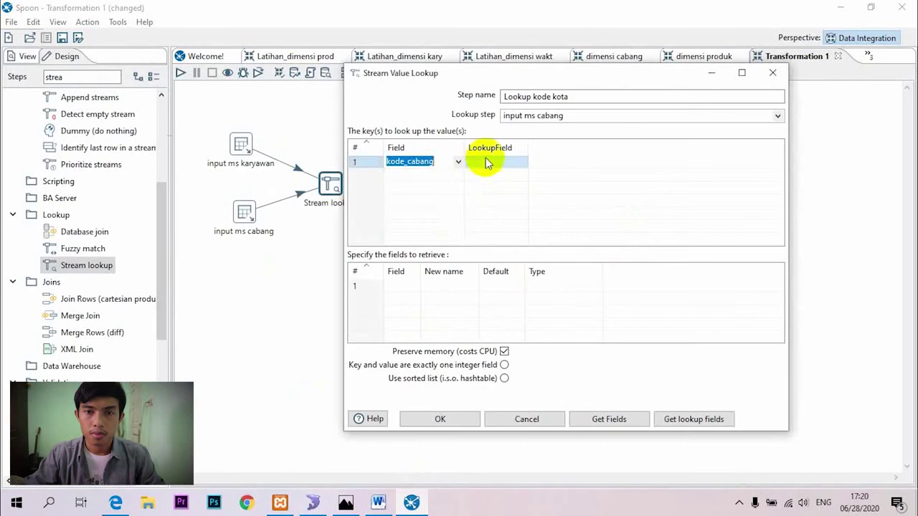
left_click(521, 165)
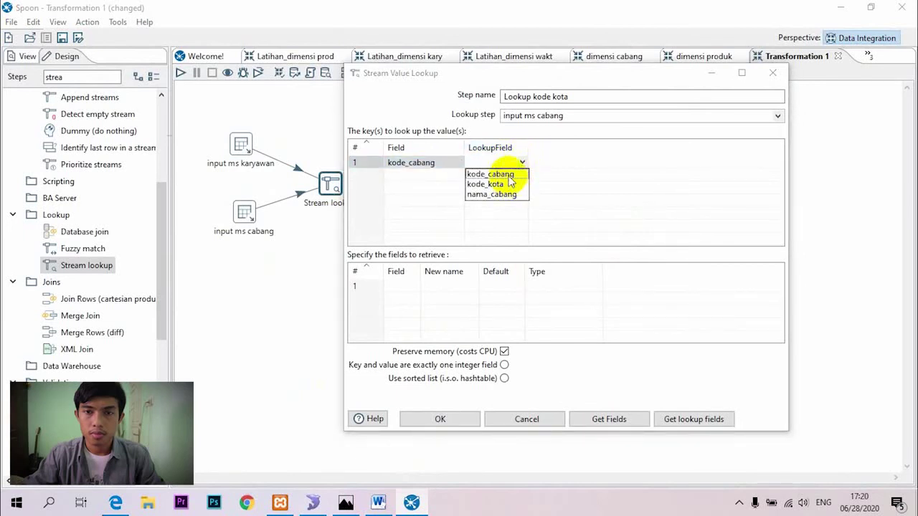
left_click(502, 174)
- Add kode_kota as the field to retrieve with type String, and save the lookup settings
left_click(410, 286)
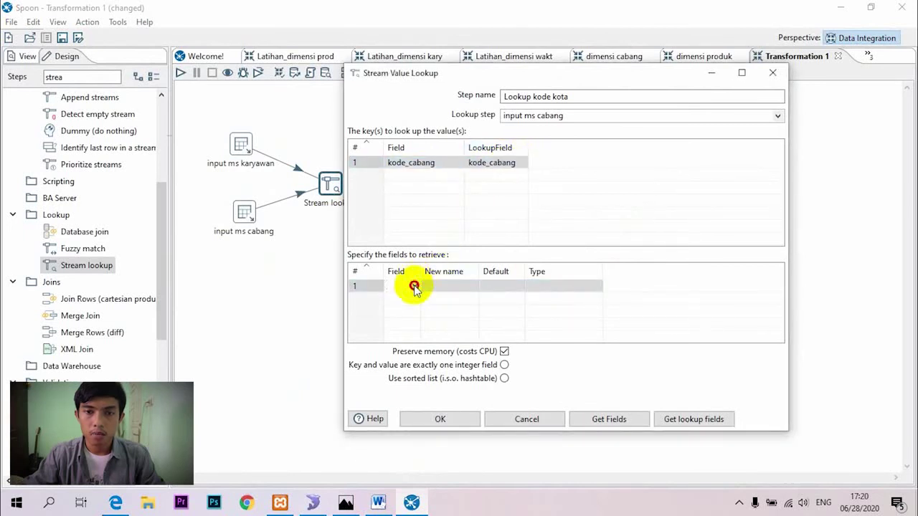
left_click(410, 307)
left_click_drag(421, 272, 445, 272)
left_click(605, 286)
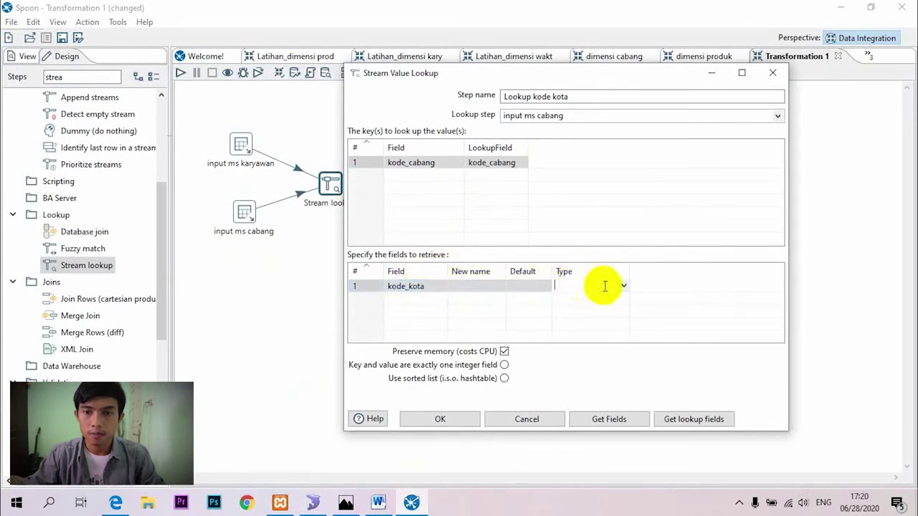
left_click(624, 286)
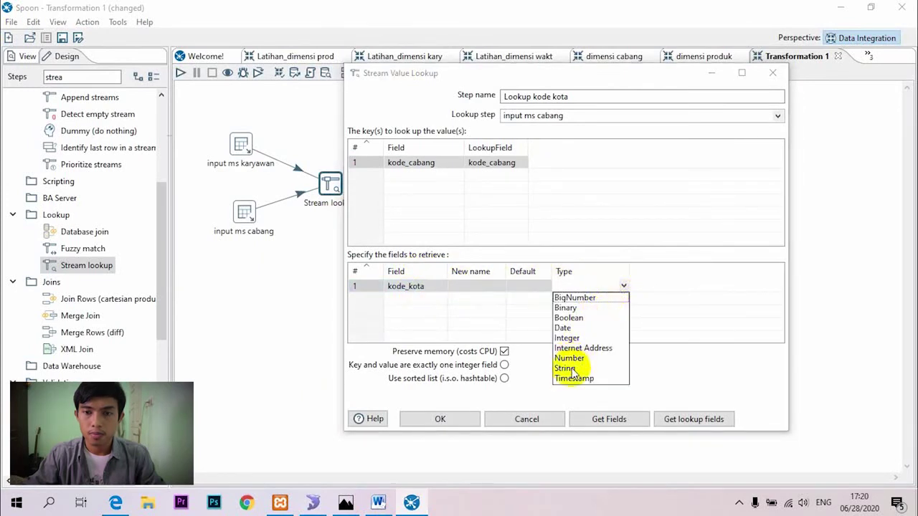
left_click(564, 367)
left_click(452, 421)
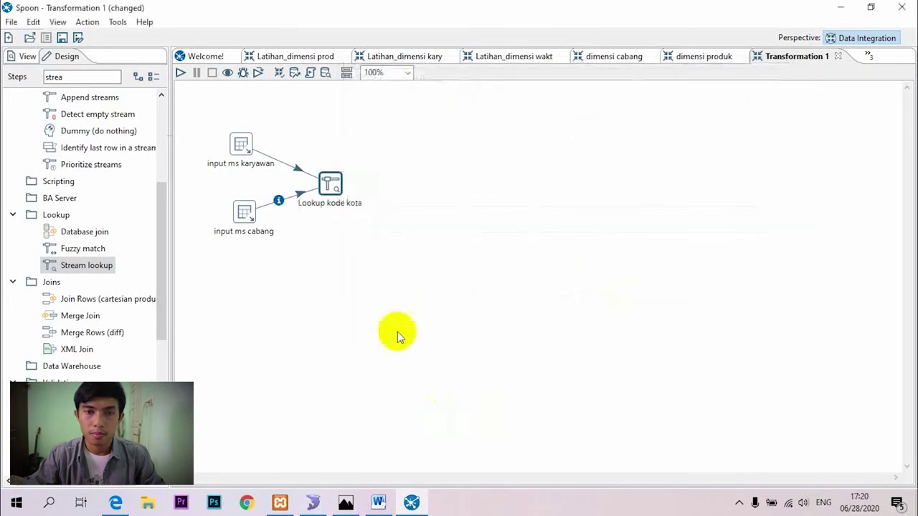
- Run the transformation locally, saving it as "dimensi karyawan", and preview the rows from "Lookup kode kota"
left_click(181, 77)
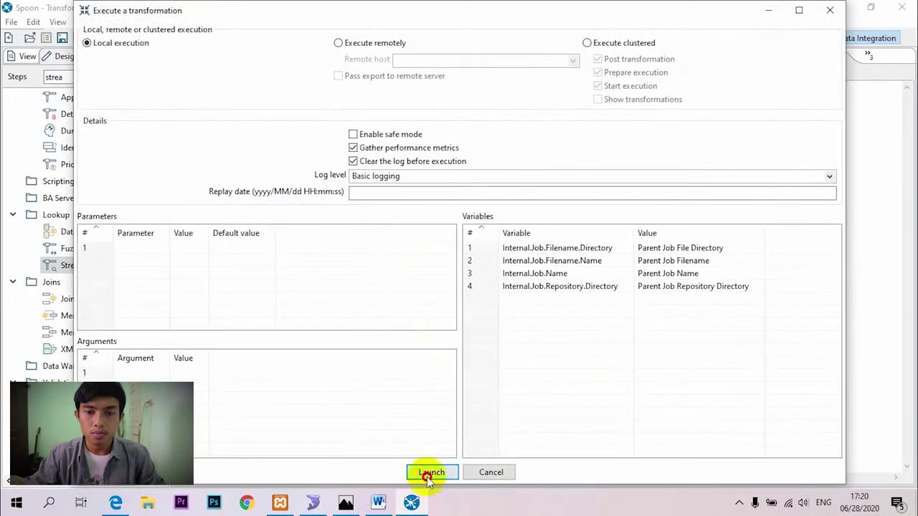
left_click(424, 473)
left_click(529, 262)
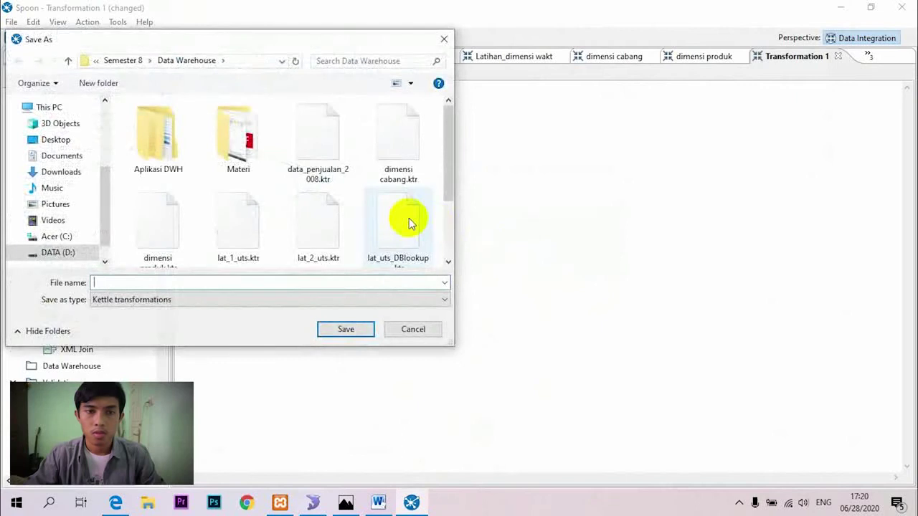
type("dimensi ")
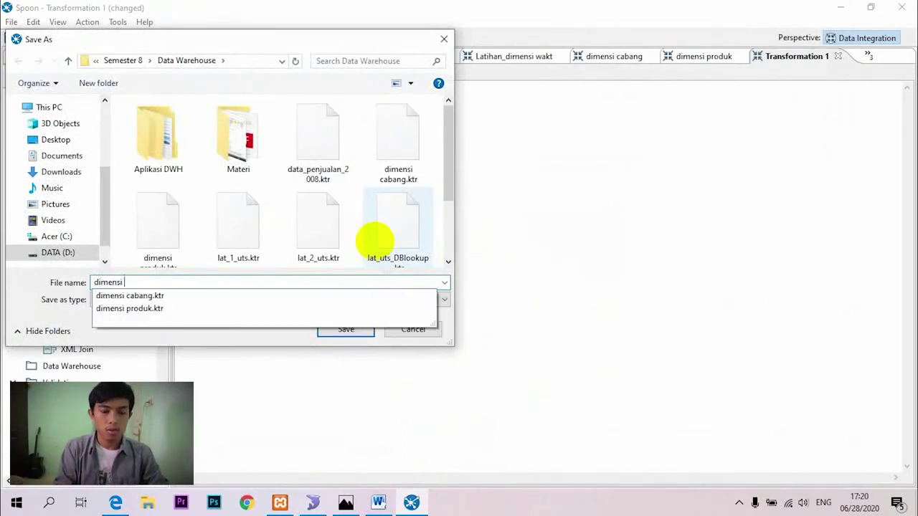
type("k")
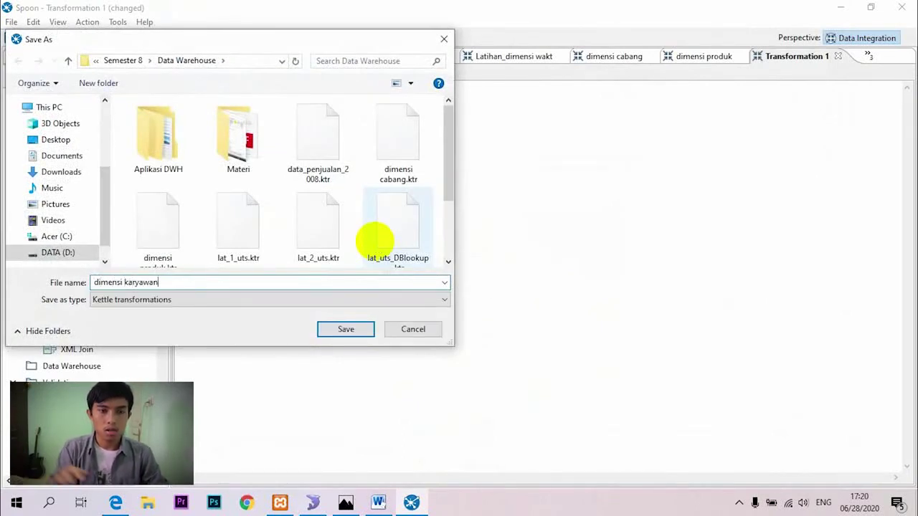
type("aryawan")
left_click(345, 329)
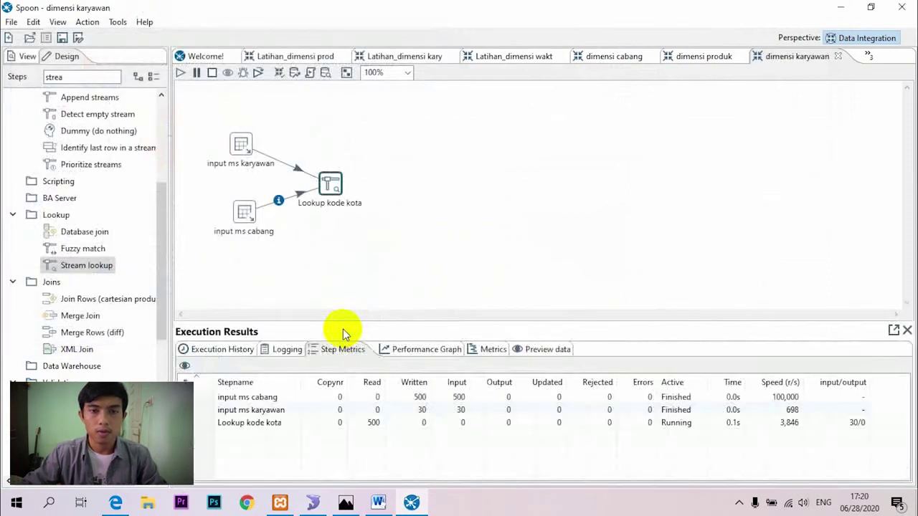
left_click(547, 351)
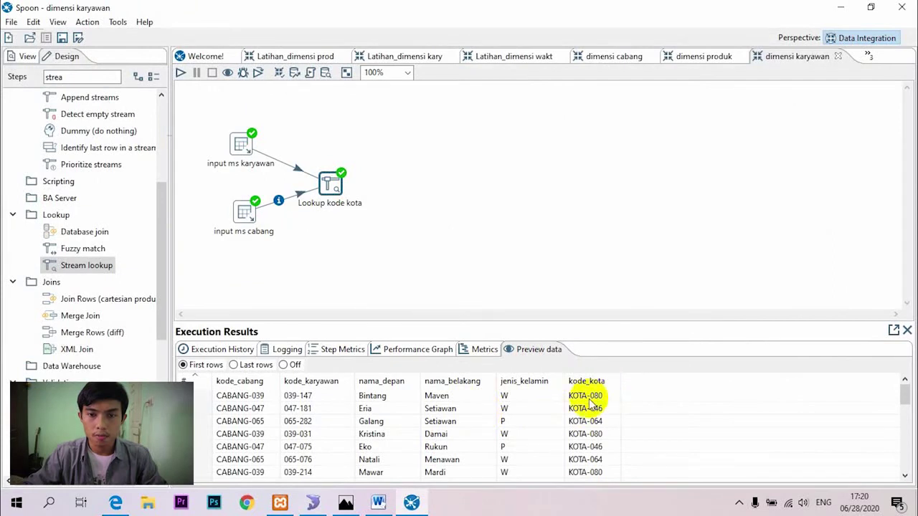
- Add another Stream lookup step beside "Lookup kode kota" and a Table input step below and between the two lookups
left_click_drag(330, 185, 329, 178)
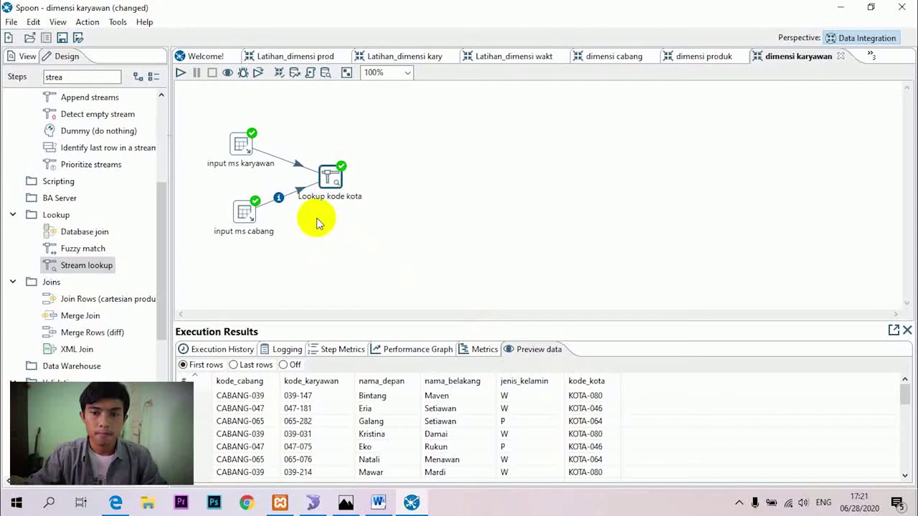
left_click_drag(82, 263, 412, 173)
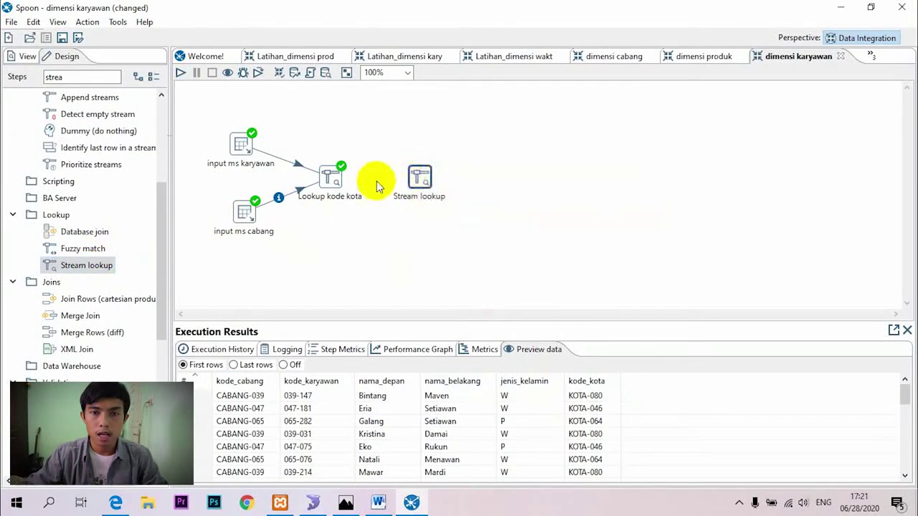
double_click(80, 77)
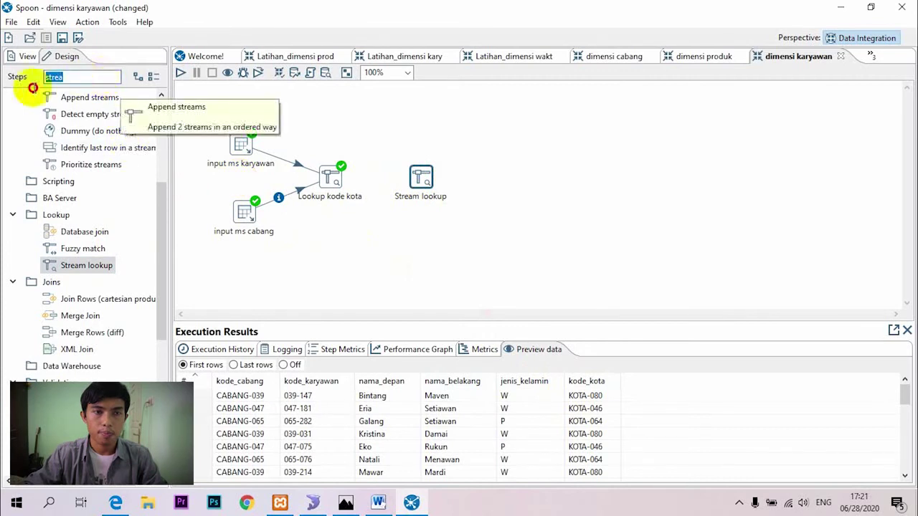
type("table")
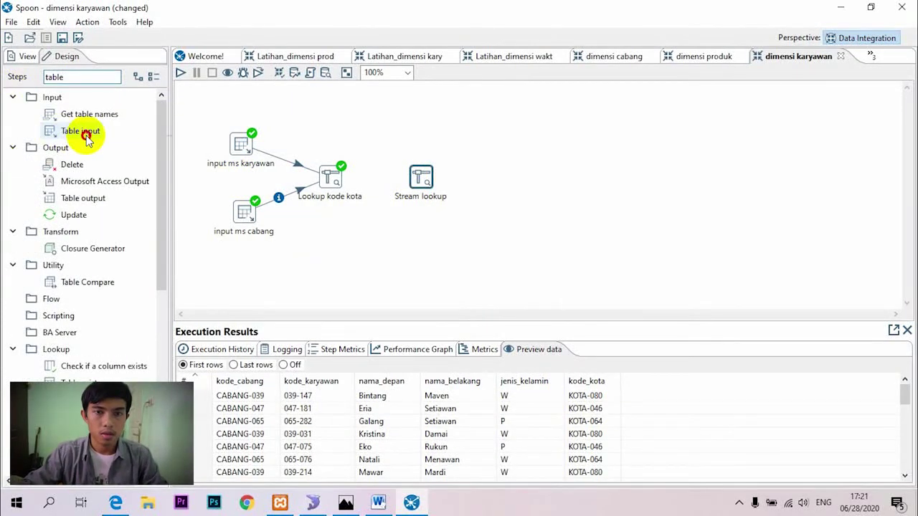
left_click_drag(88, 134, 371, 223)
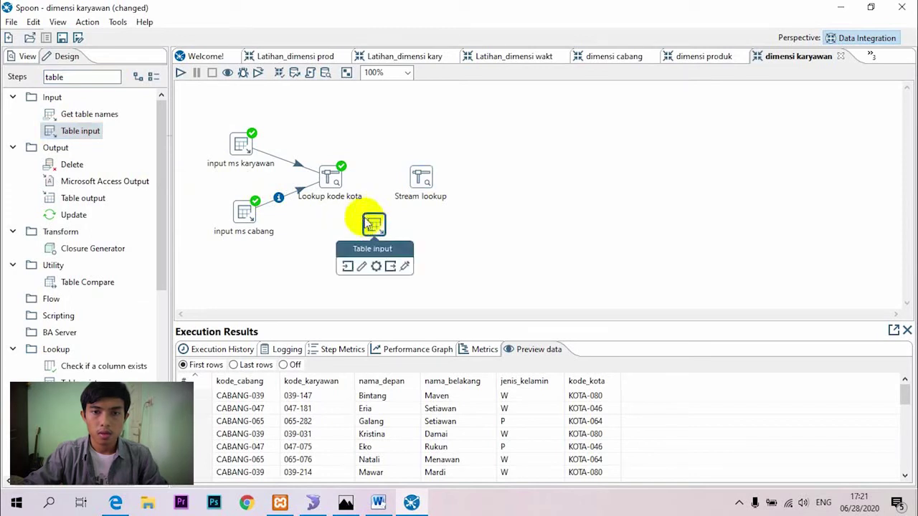
- Connect both "Lookup kode kota" and the new Table input to the new Stream lookup step
mouse_move(355, 202)
left_click_drag(351, 218, 420, 179)
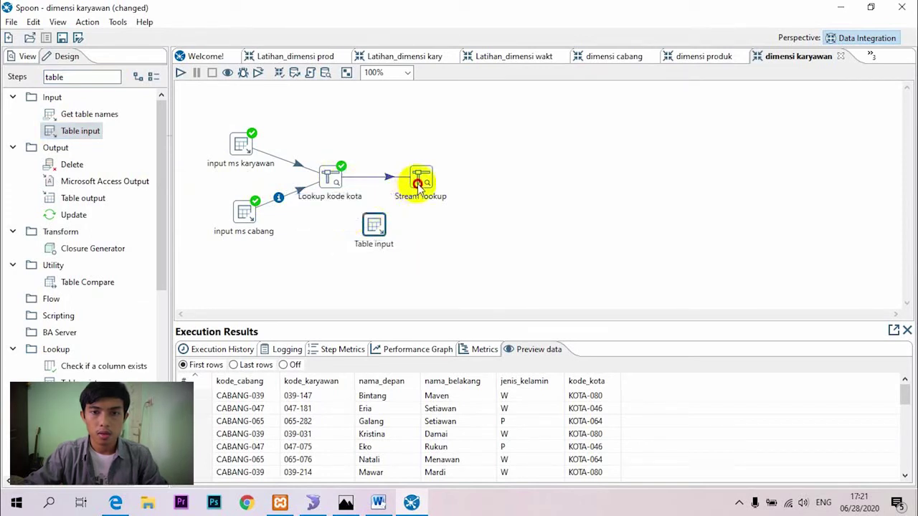
mouse_move(378, 237)
left_click_drag(385, 266, 416, 180)
- Name the new Table input "input ms kota" and set its connection to phi_minimart
double_click(367, 226)
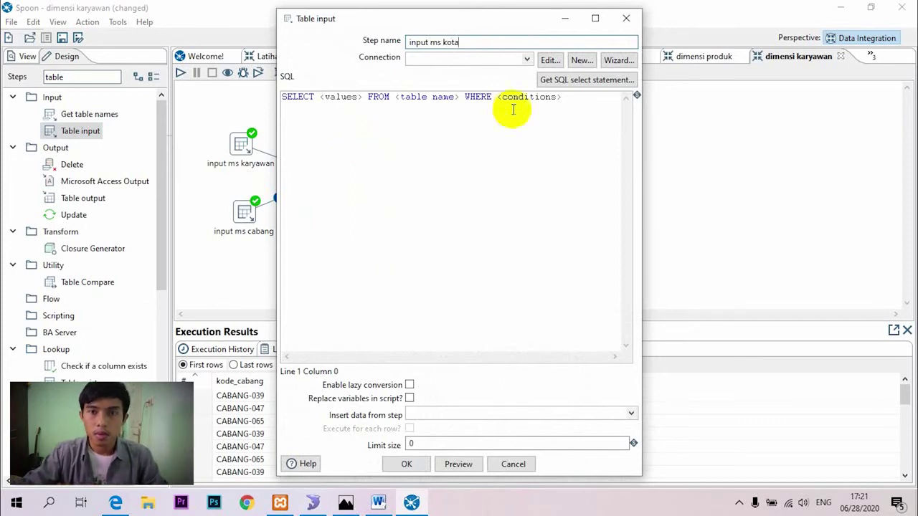
left_click(524, 59)
left_click(470, 84)
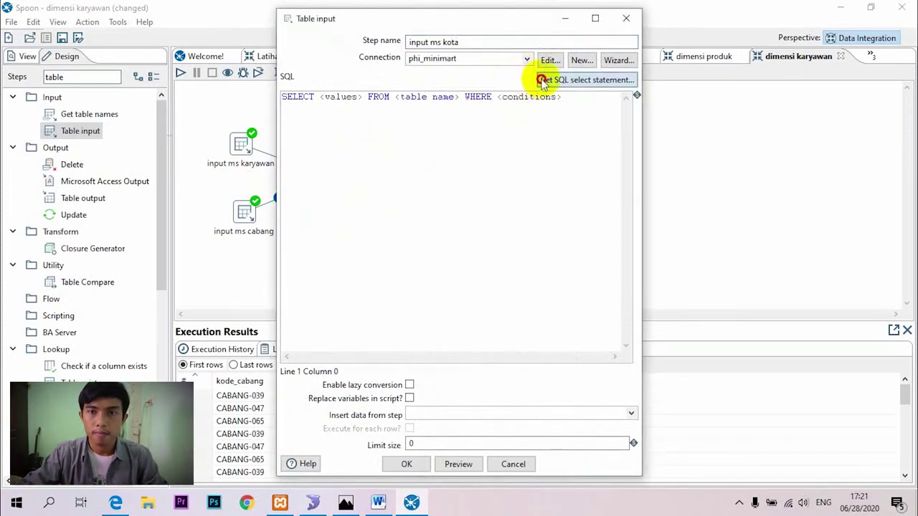
- Generate the SELECT statement from the ms_kota table with field names included, and save the "input ms kota" settings
left_click(543, 79)
left_click(273, 157)
left_click(293, 184)
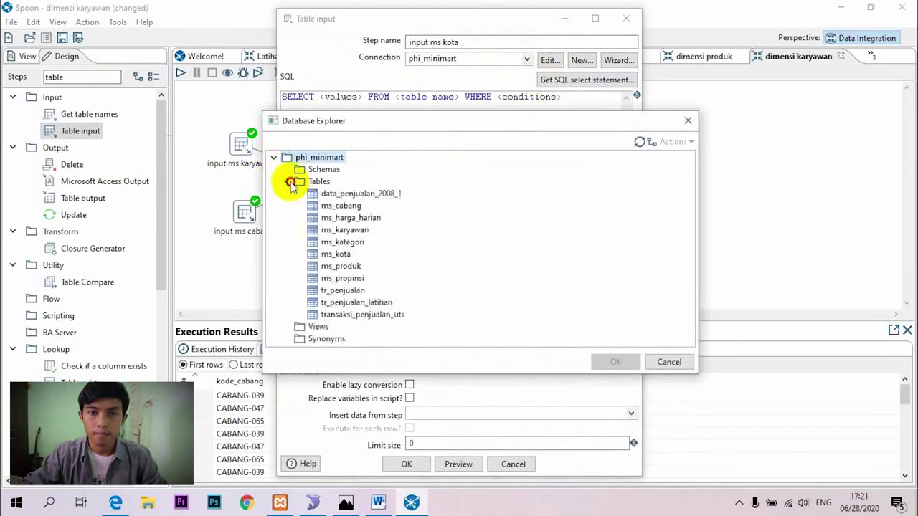
left_click(335, 254)
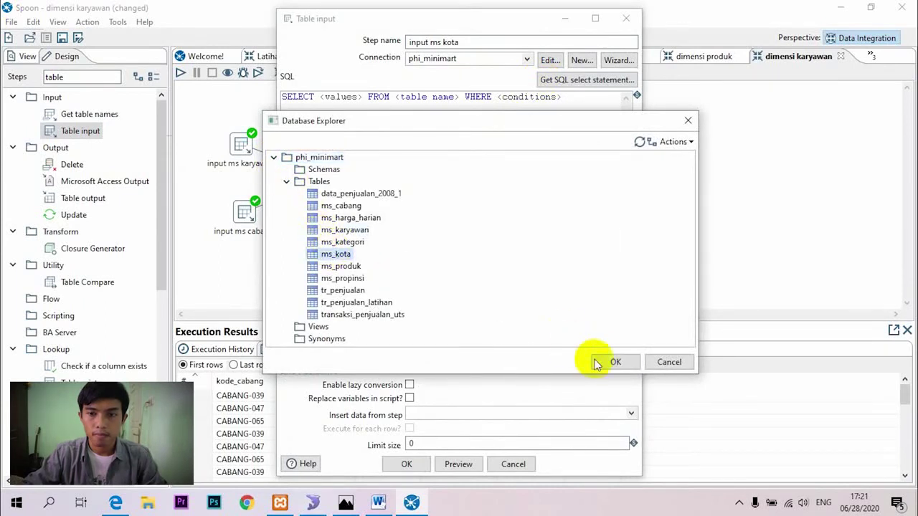
left_click(613, 362)
left_click(437, 295)
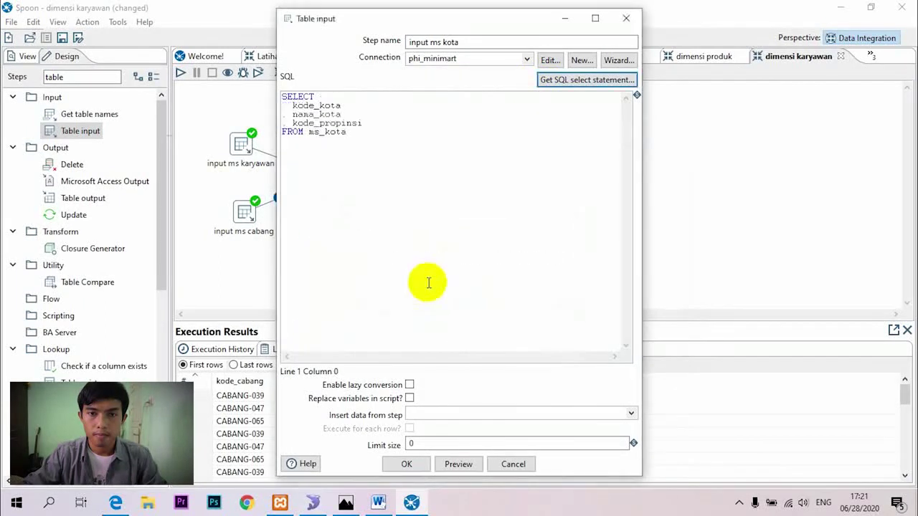
left_click(407, 464)
left_click_drag(411, 228, 413, 185)
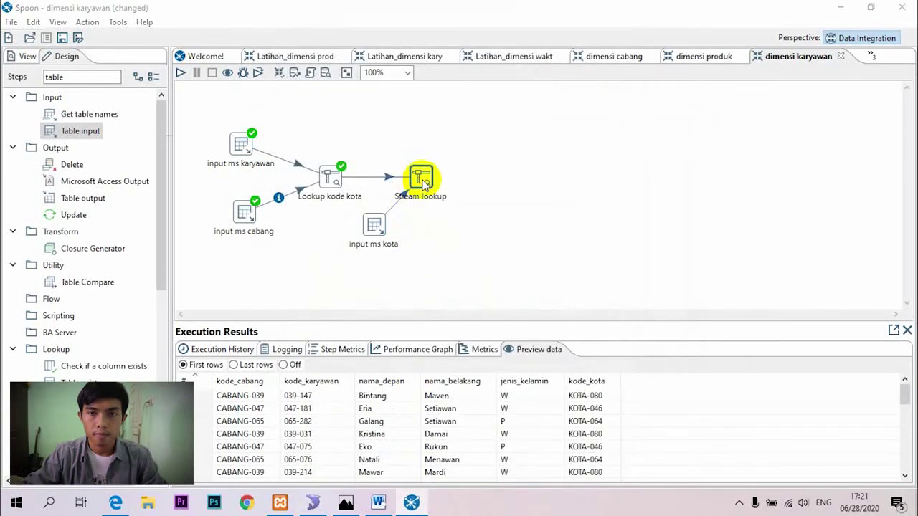
- Name the new Stream lookup step "Lookup nama area cabang" and set its lookup step to "input ms kota"
double_click(420, 179)
type("Lookup nama kota")
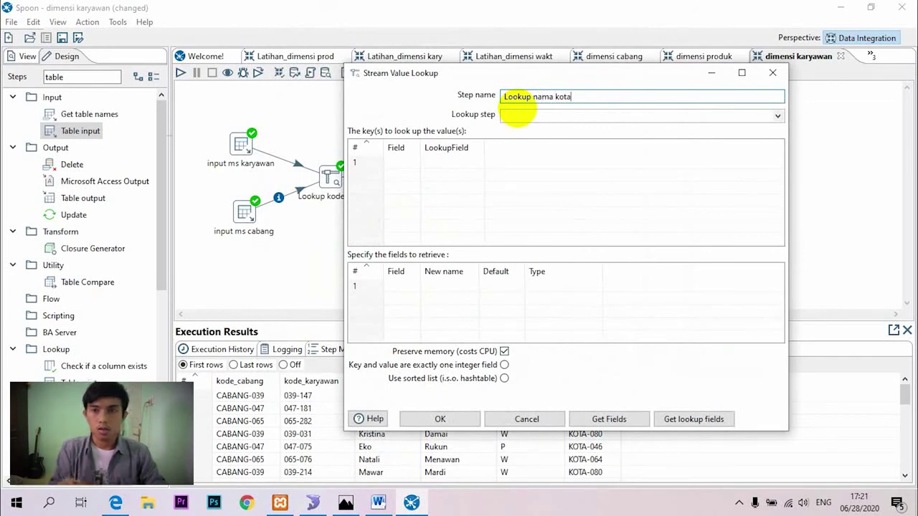
key("BackSpace")
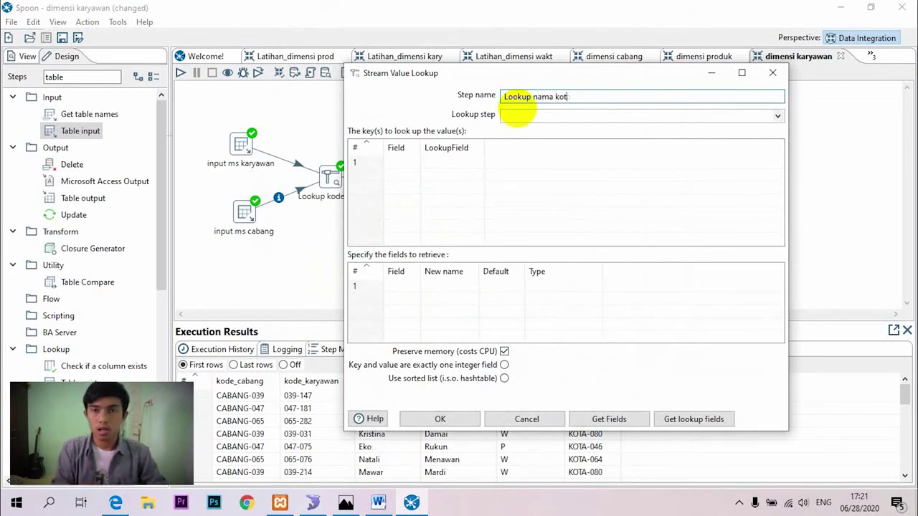
type("area cabang")
left_click(581, 114)
left_click(777, 117)
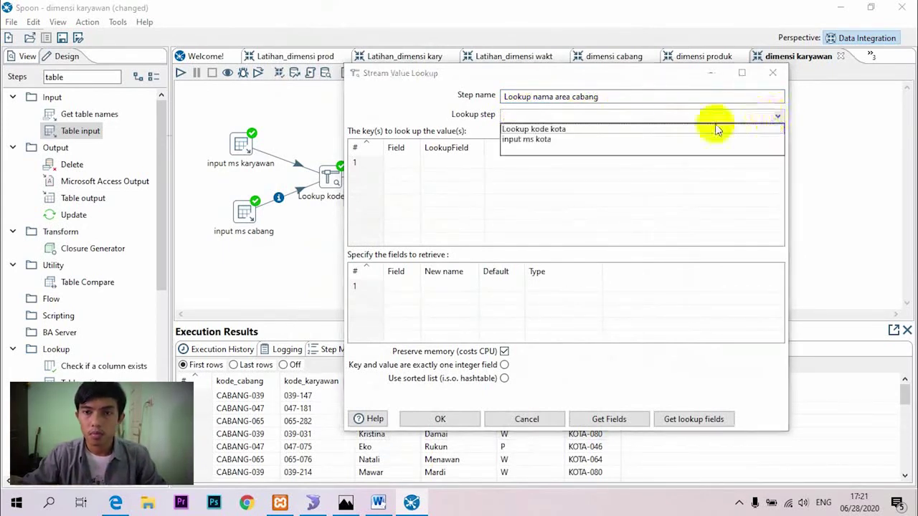
left_click(534, 138)
- Set the lookup key of "Lookup nama area cabang" to field kode_kota with lookup field kode_kota
left_click_drag(421, 148, 465, 148)
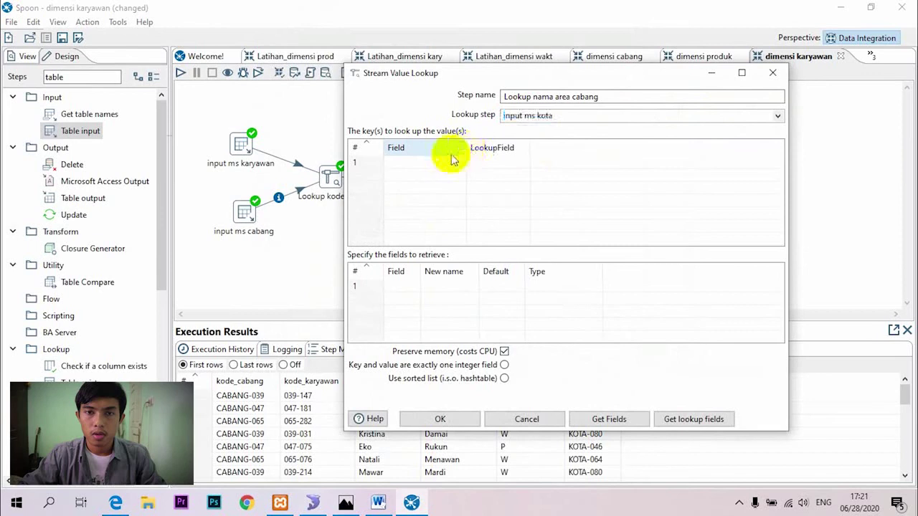
left_click(456, 164)
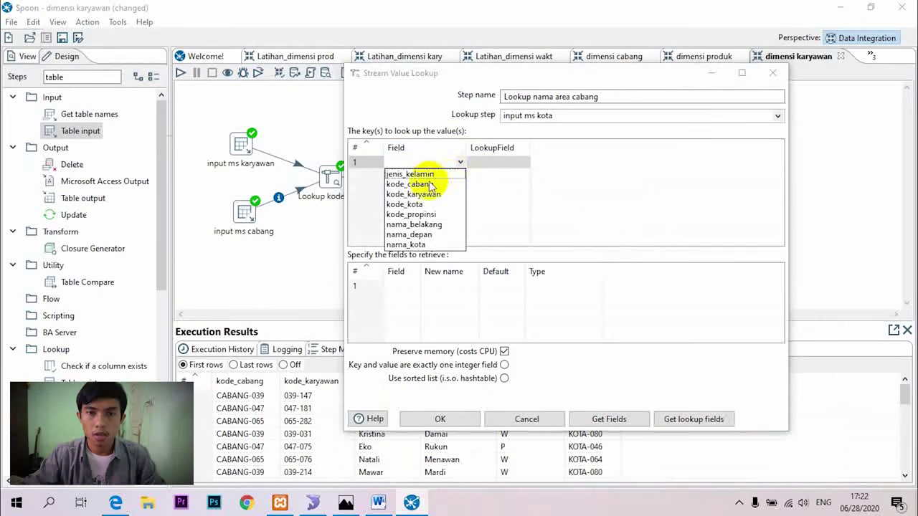
left_click(419, 202)
left_click(523, 163)
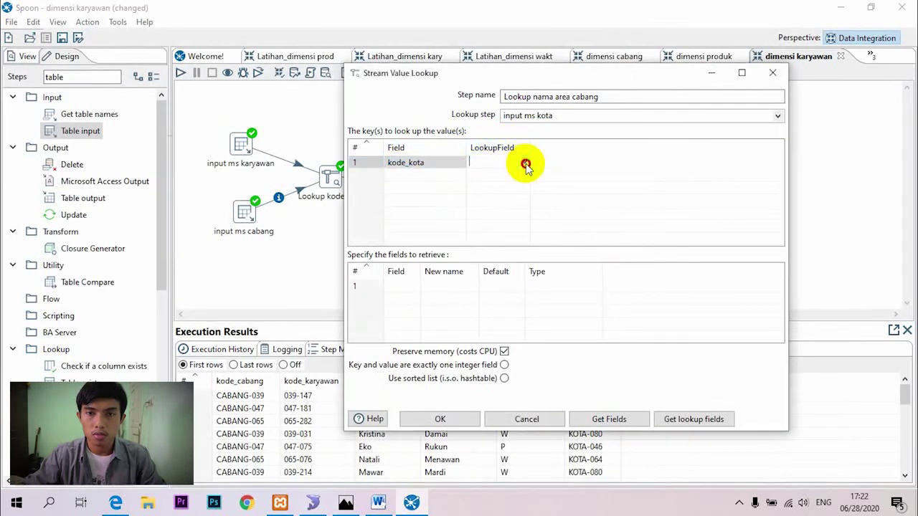
left_click(526, 164)
left_click(493, 175)
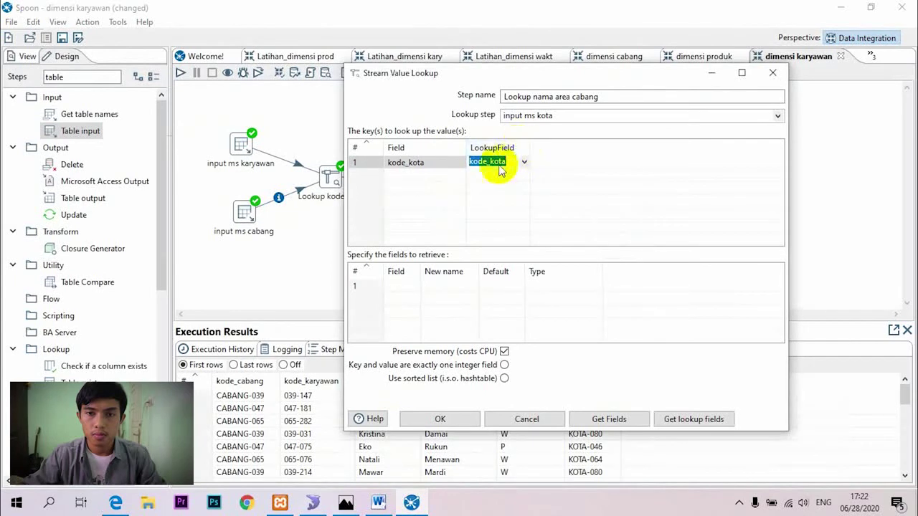
- Retrieve the field nama_kota with type String in "Lookup nama area cabang" and save the lookup settings
left_click(415, 286)
left_click(414, 286)
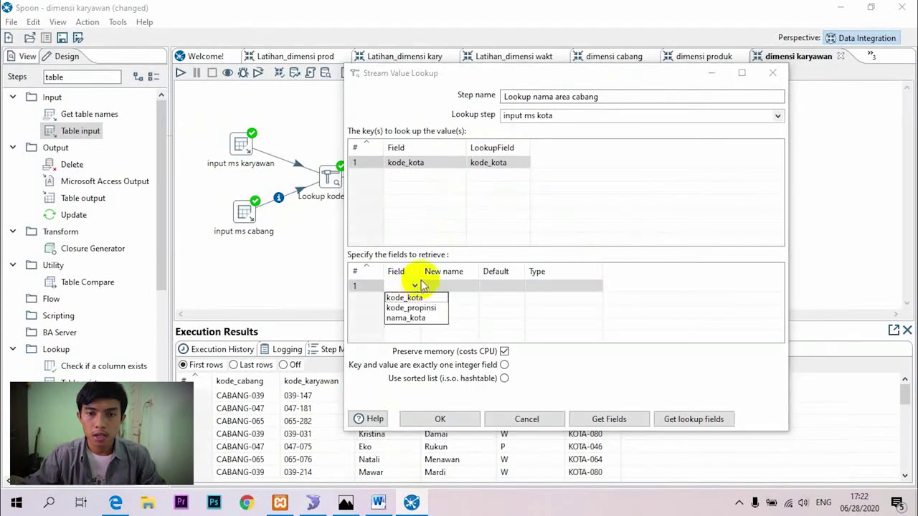
left_click(418, 317)
left_click_drag(419, 273, 457, 273)
left_click(597, 287)
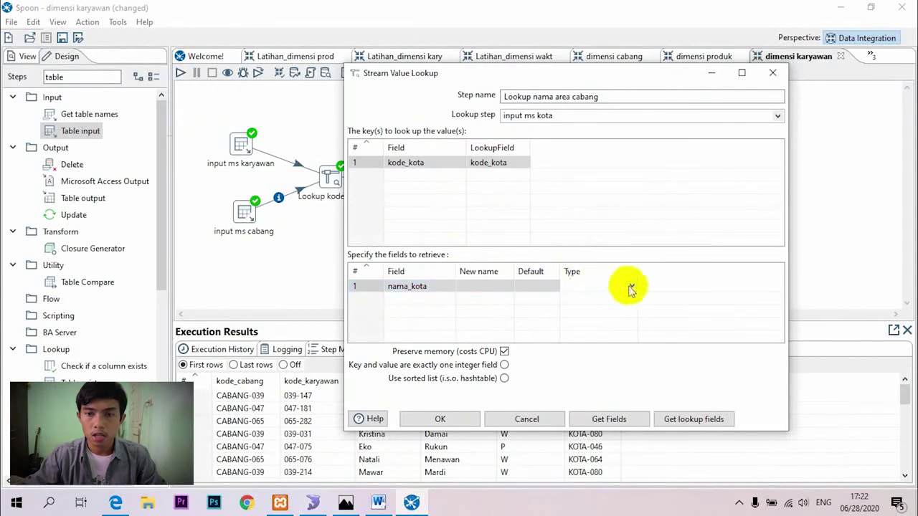
left_click(630, 286)
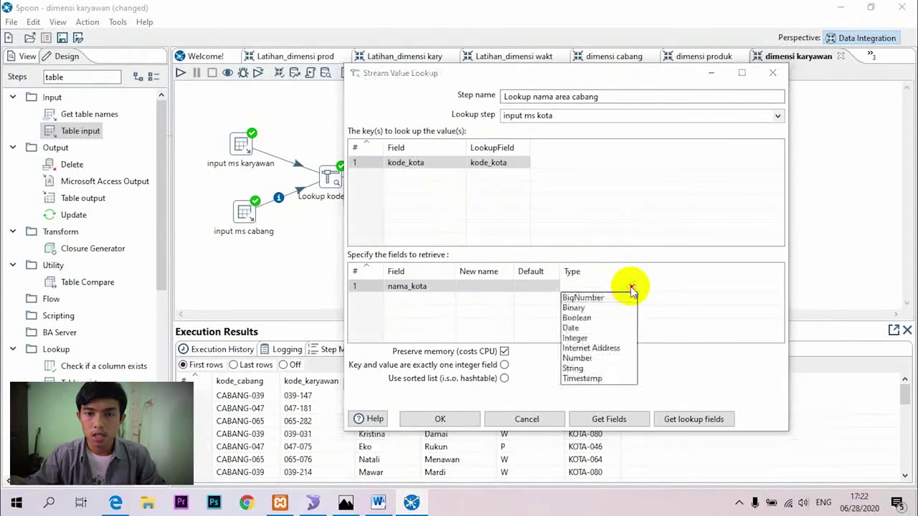
left_click(577, 368)
left_click(439, 419)
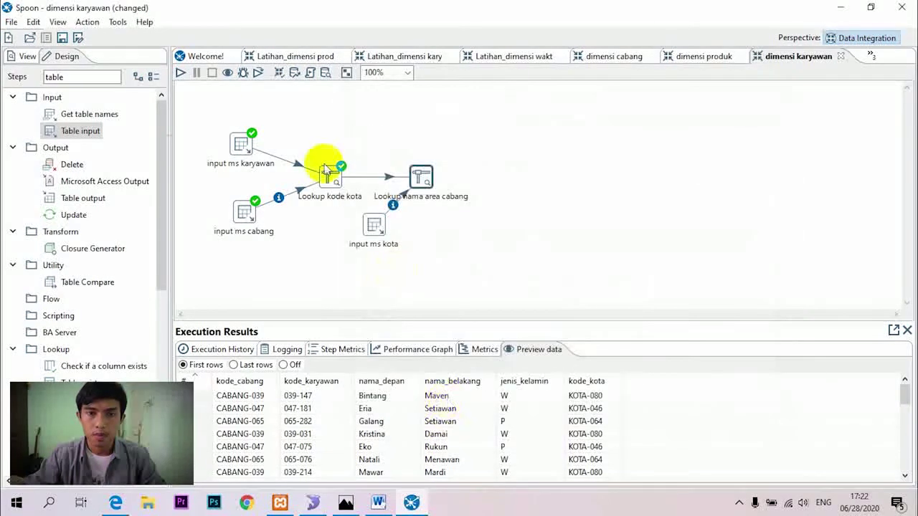
- Save and run the transformation locally, and compare its preview data with dim_karyawan in the star schema image
left_click(183, 74)
left_click(431, 471)
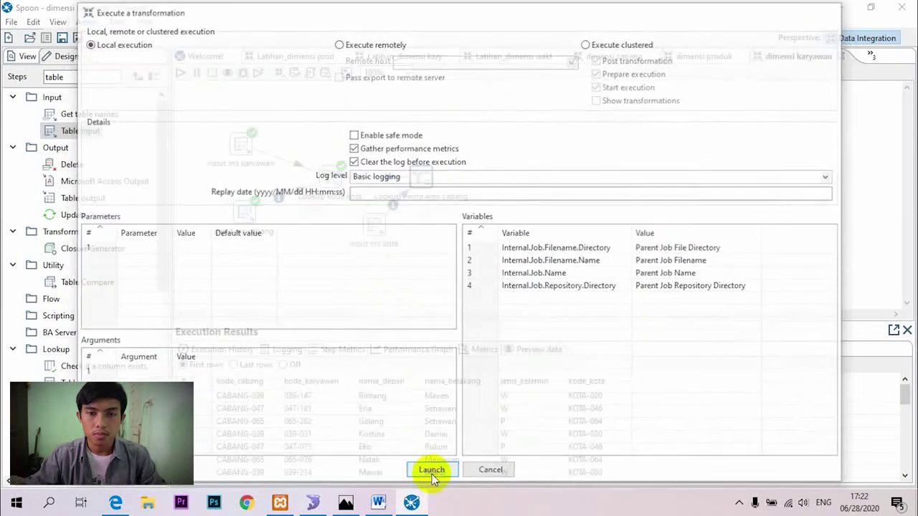
left_click(521, 260)
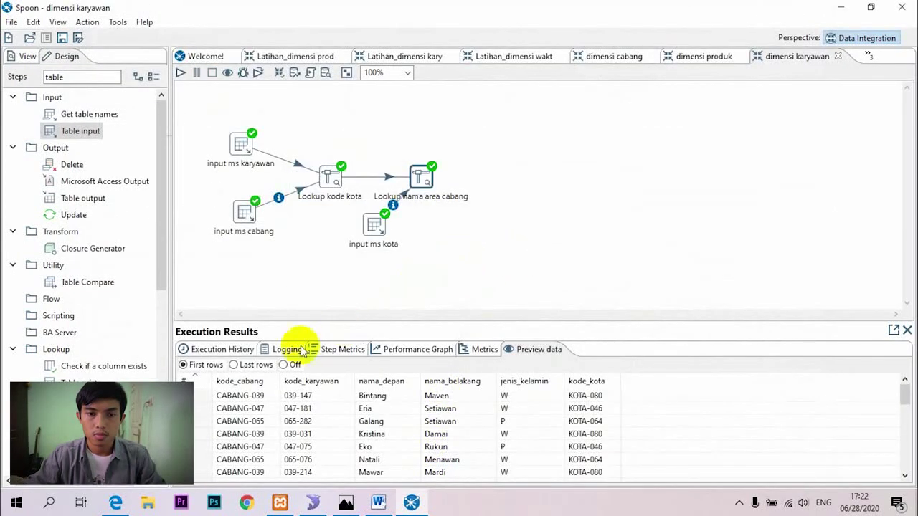
left_click(545, 350)
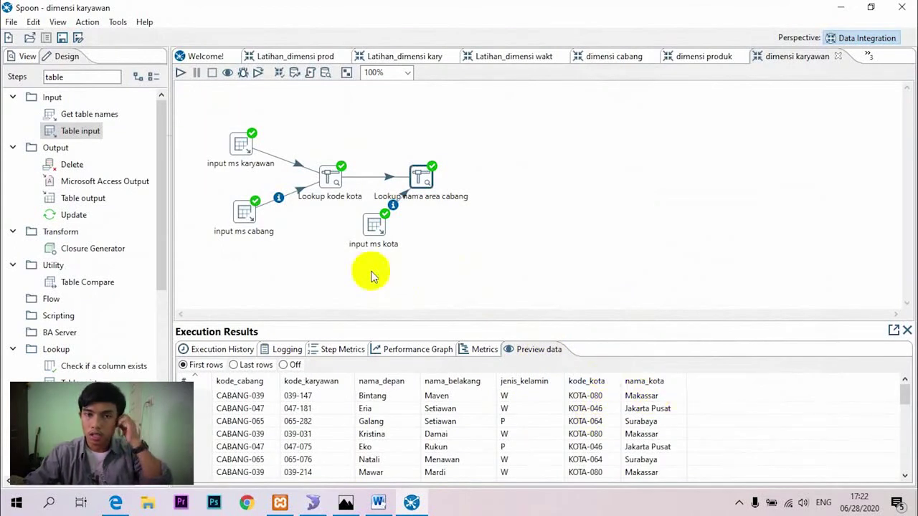
left_click(346, 502)
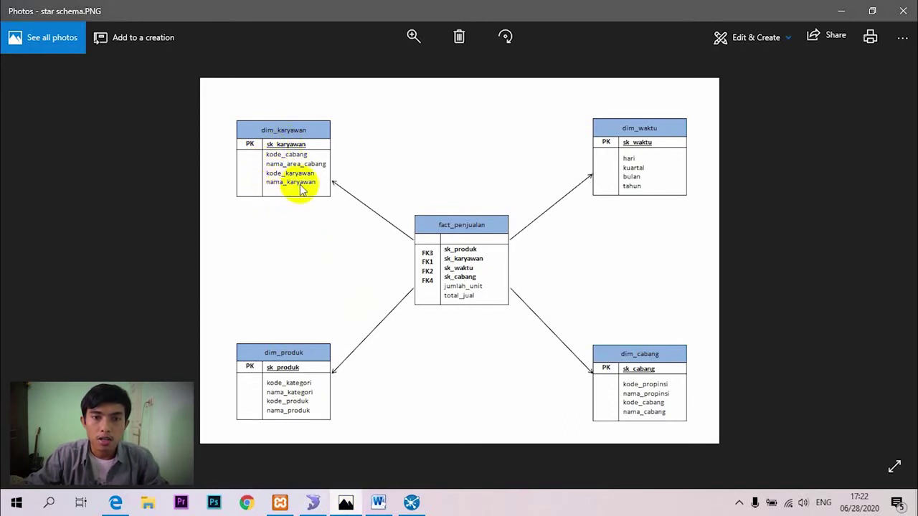
left_click(411, 502)
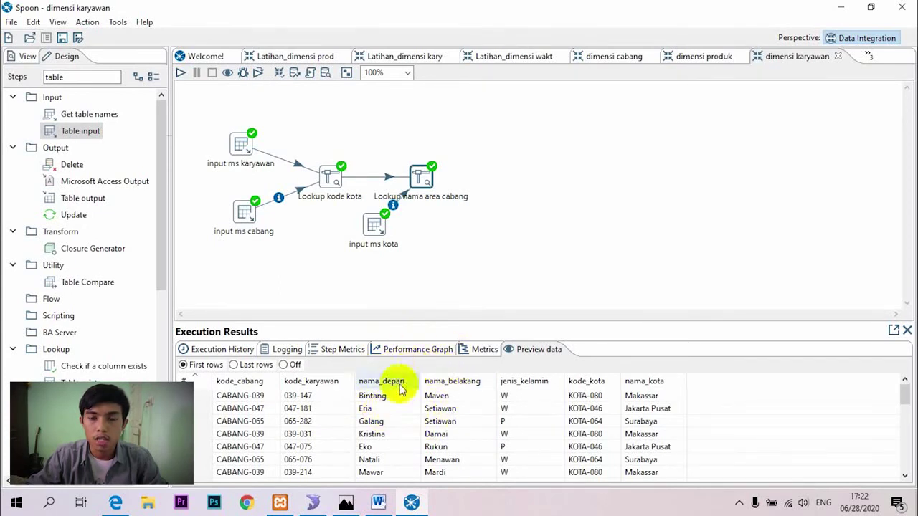
- Add a Modified Java Script Value step to the canvas and connect "Lookup nama area cabang" to it
left_click_drag(99, 77, 21, 86)
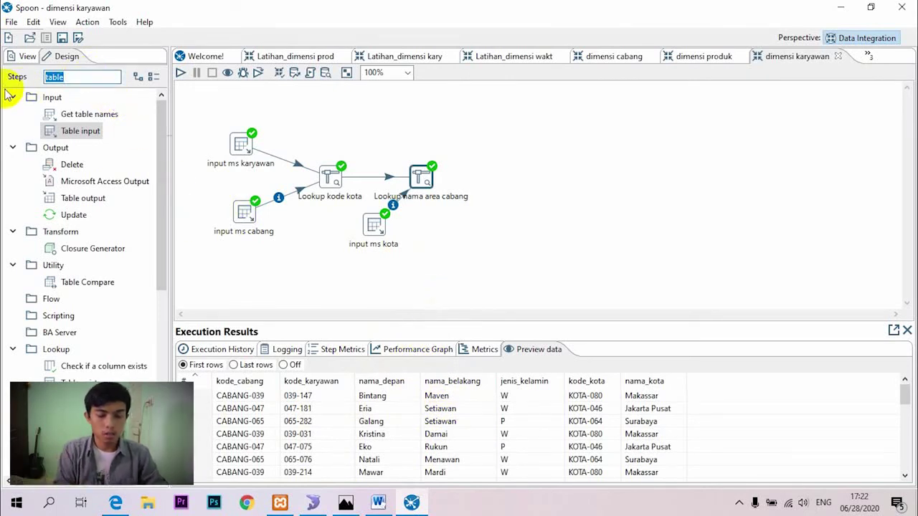
type("ja")
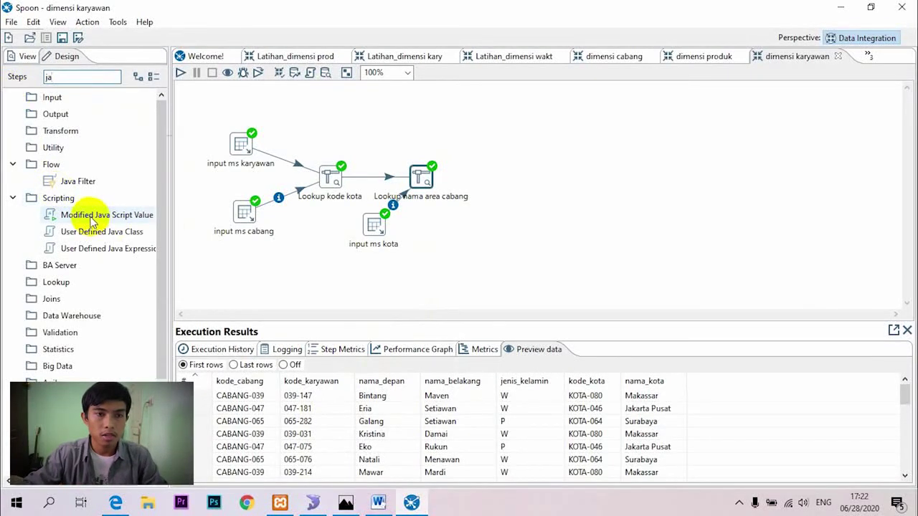
left_click_drag(98, 219, 478, 228)
mouse_move(422, 180)
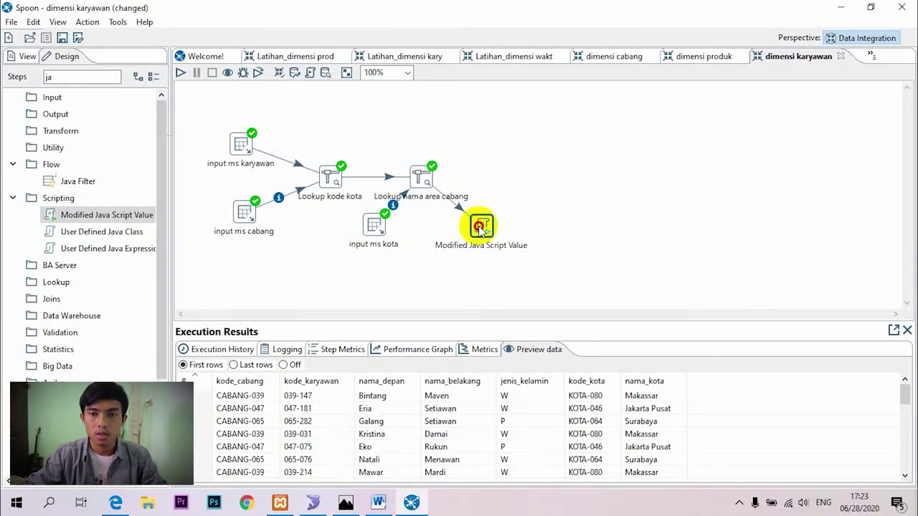
- Name the script step "java script nama karyawan" and write the script line var nama_karyawan = nama_depan + " " + nama_belakang
double_click(479, 226)
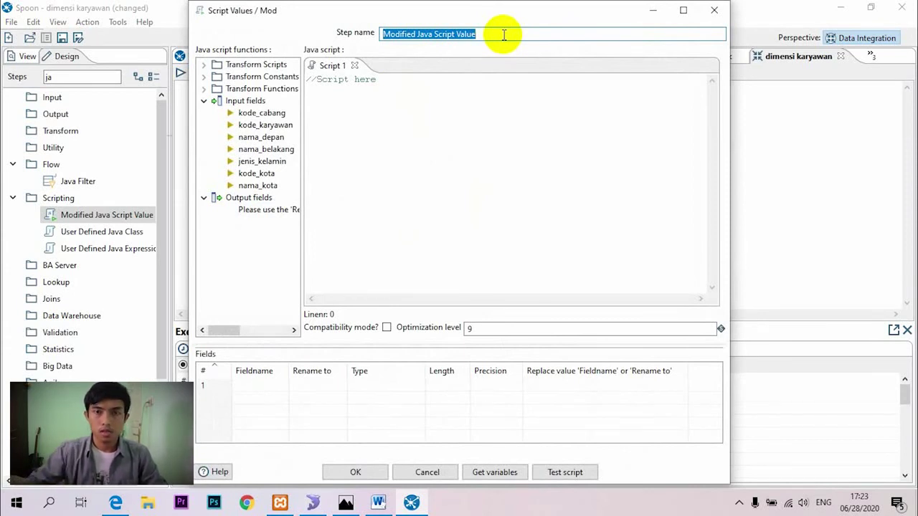
type("jac")
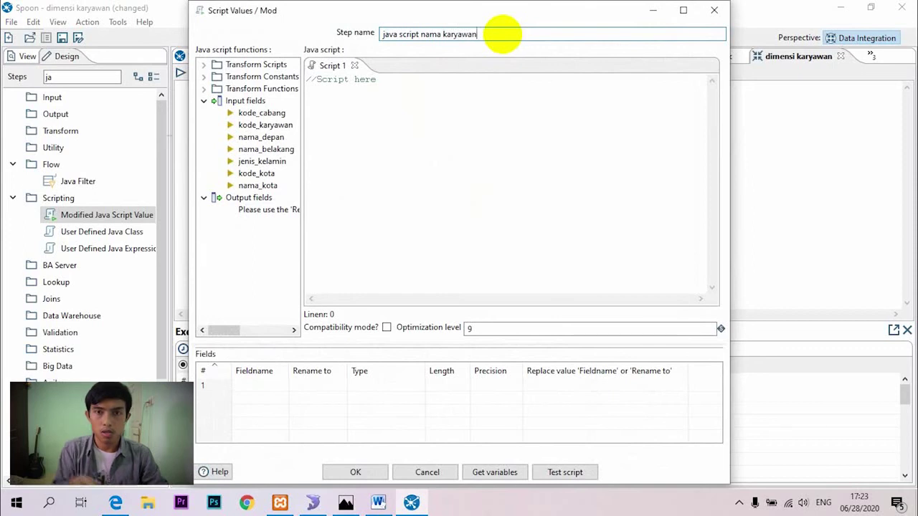
left_click(430, 107)
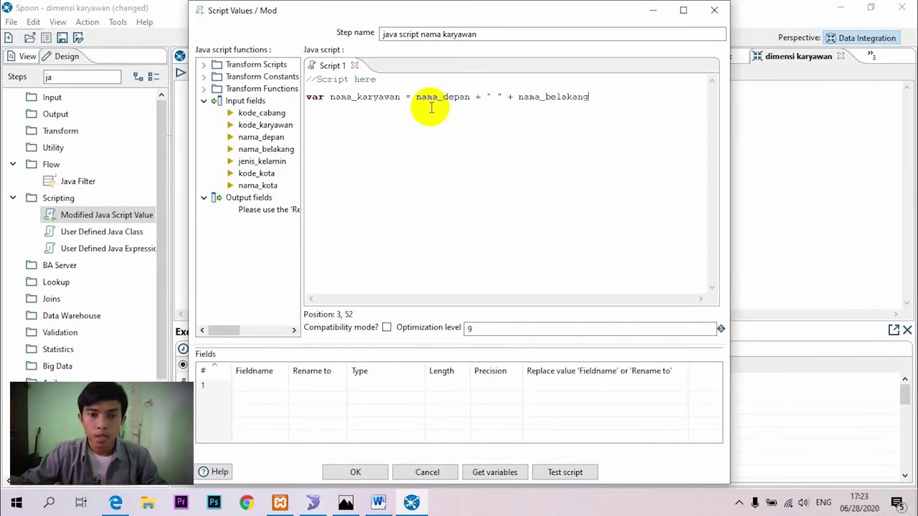
- Get the script's variables into the output fields, keep a single nama_karyawan row of type String, and save the step
left_click(252, 384)
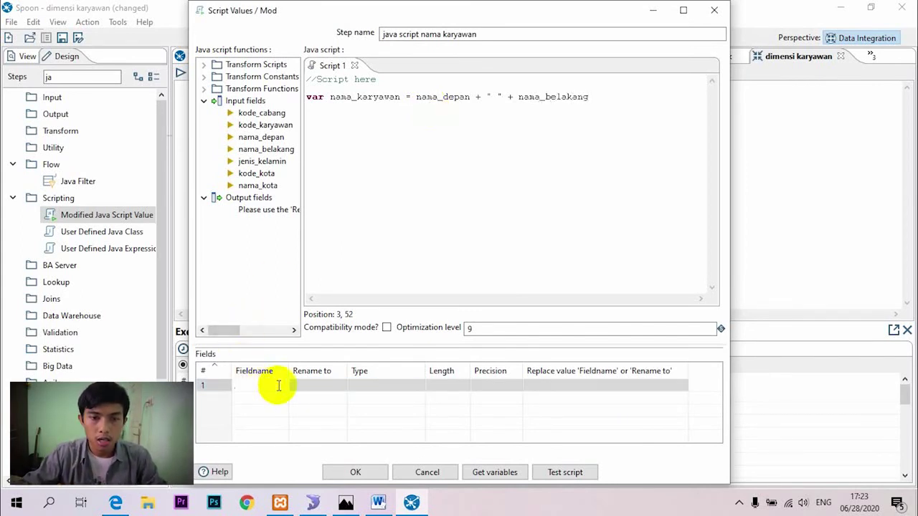
left_click(496, 474)
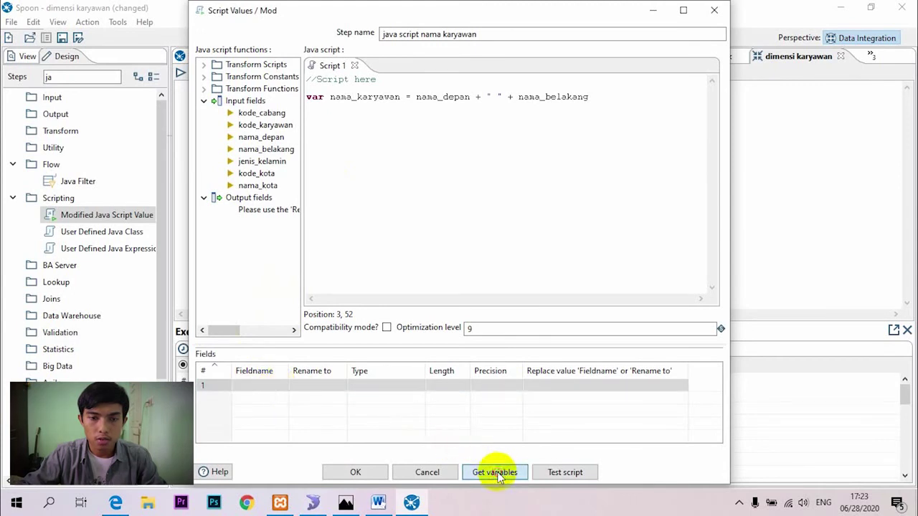
left_click(494, 474)
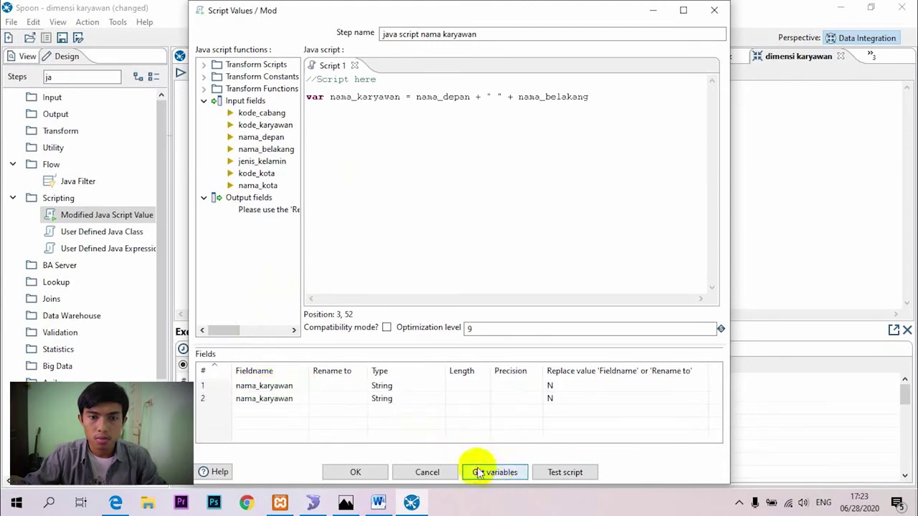
left_click(206, 399)
key("Delete")
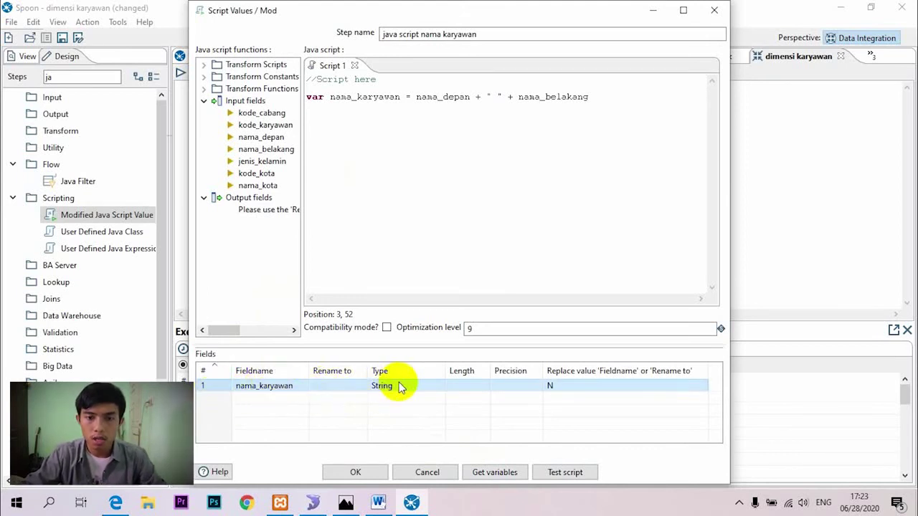
left_click(357, 472)
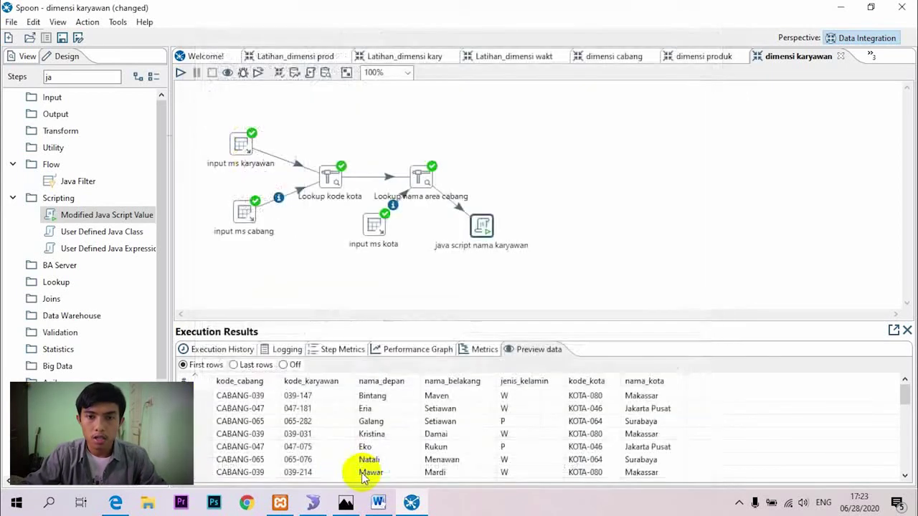
- Save and run the transformation locally, and preview the output of "java script nama karyawan"
left_click(180, 73)
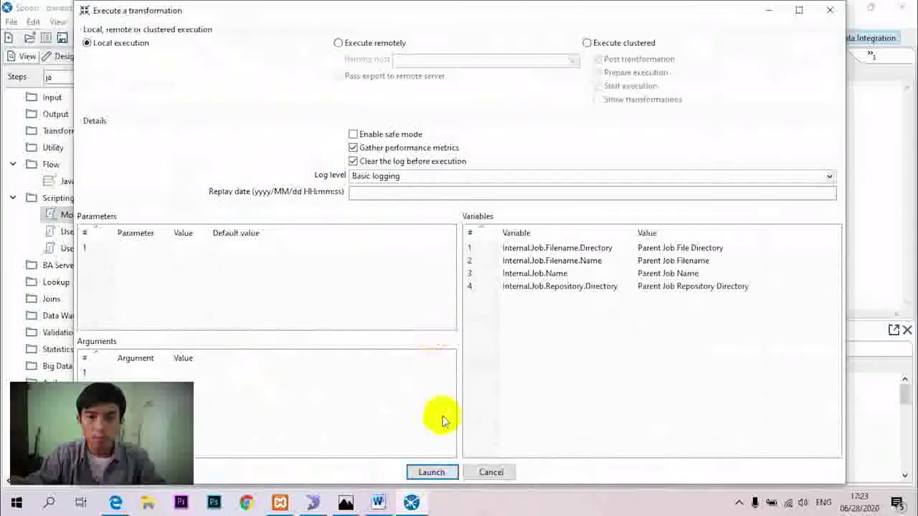
left_click(431, 473)
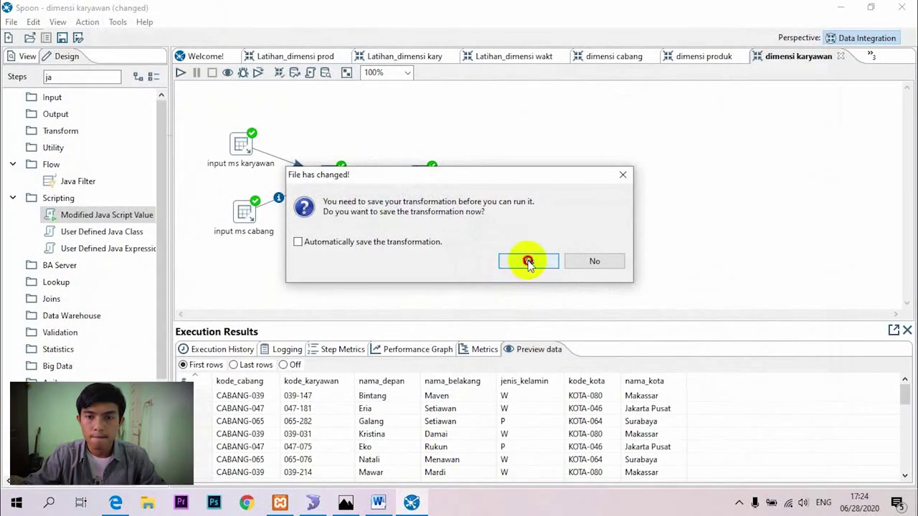
left_click(528, 261)
left_click(335, 350)
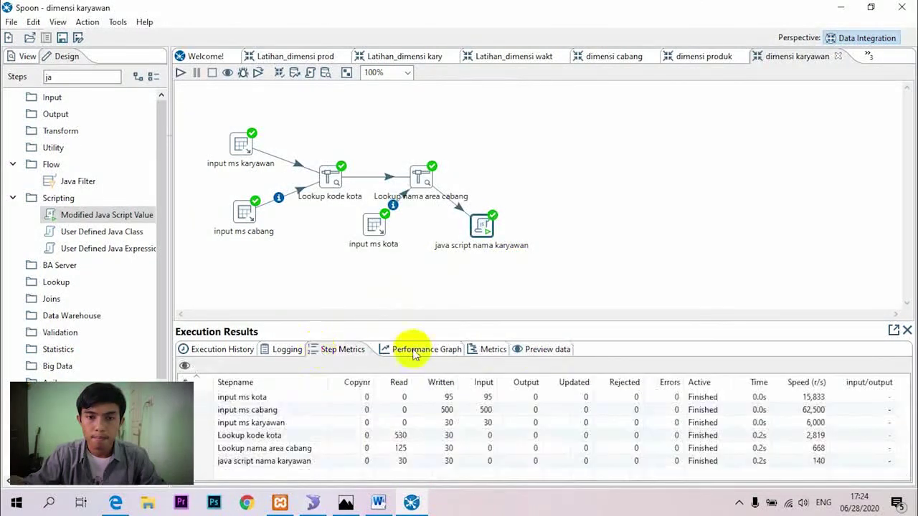
left_click(547, 351)
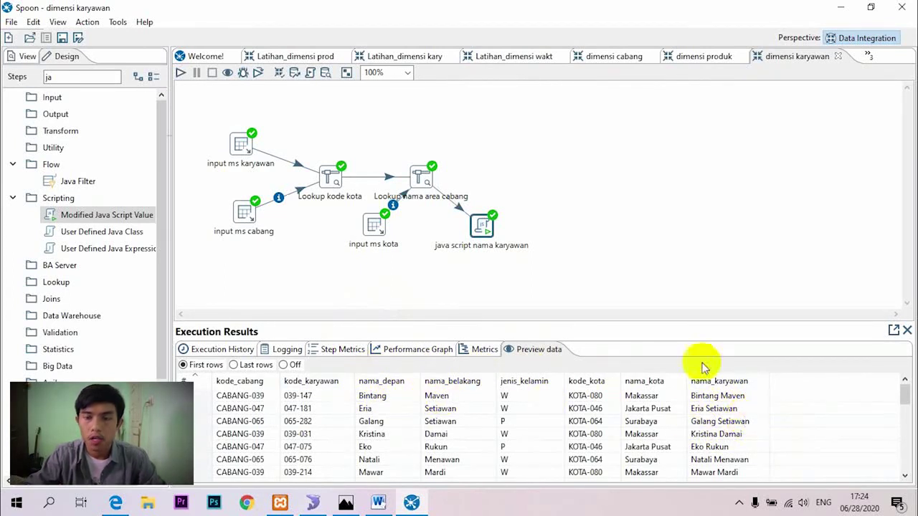
- Add an Add sequence step to the canvas and connect "java script nama karyawan" to it
left_click_drag(482, 226, 478, 222)
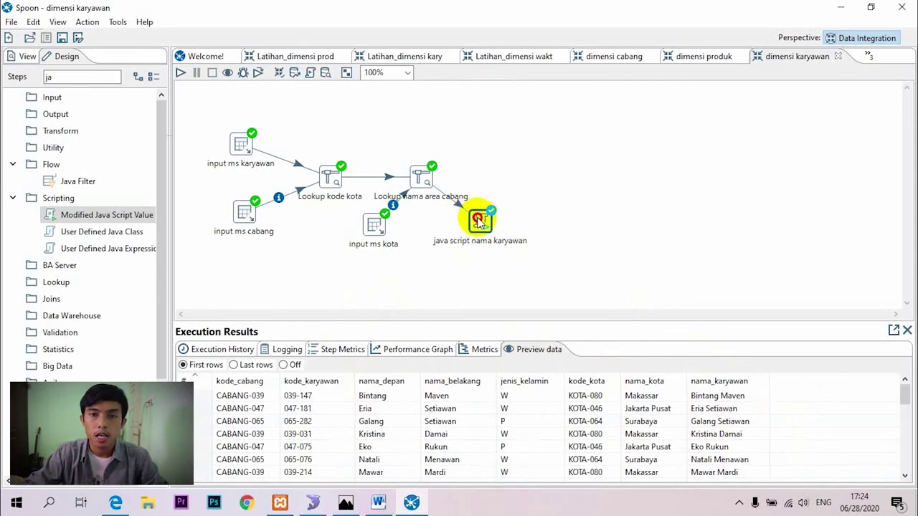
left_click_drag(86, 77, 19, 77)
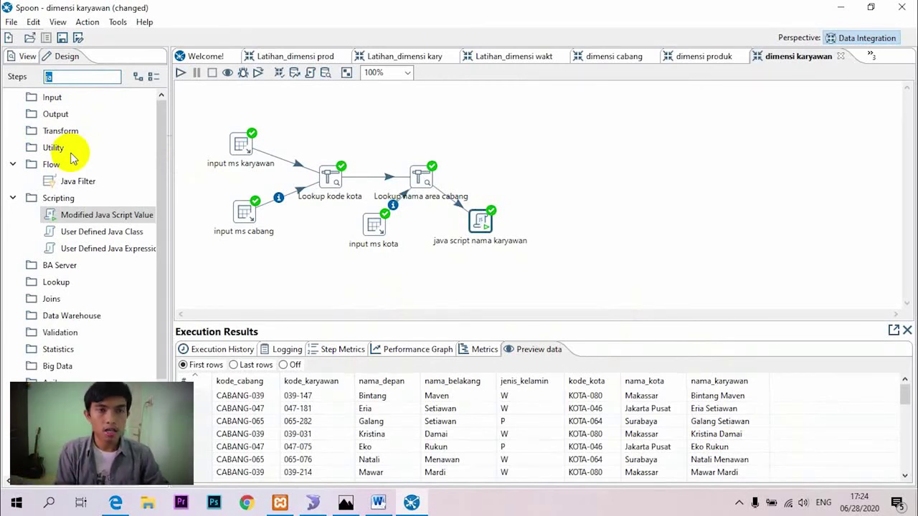
type("add")
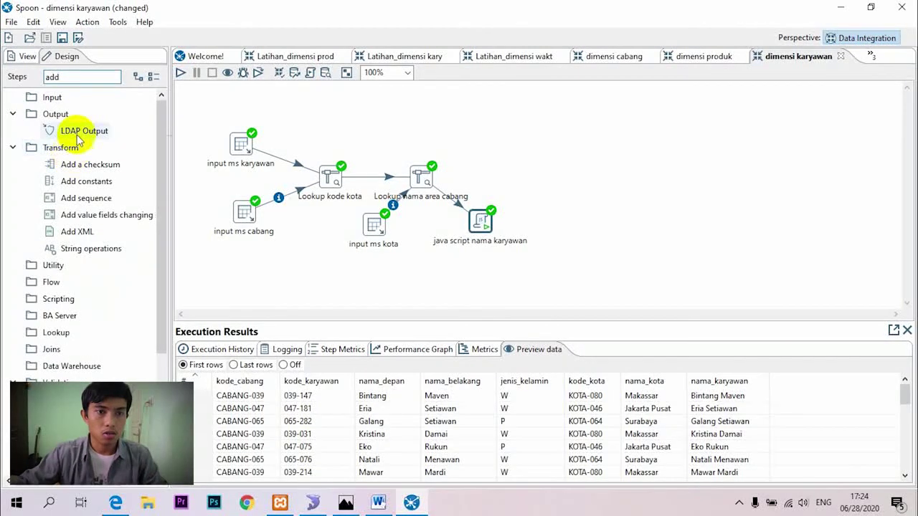
left_click_drag(79, 199, 517, 177)
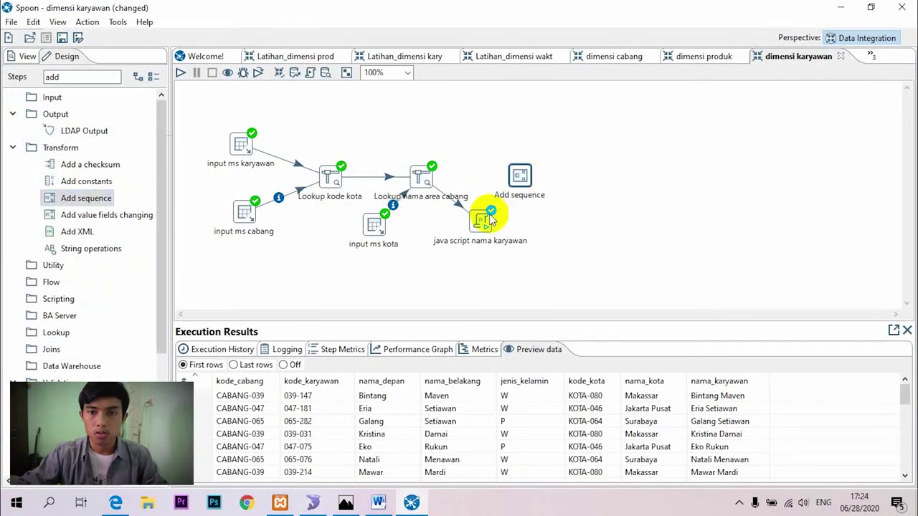
mouse_move(491, 224)
left_click_drag(496, 263, 538, 176)
left_click(532, 184)
- Name the sequence step "Add sequence sk_karyawan", set its value name to sk_karyawan, and save its settings
double_click(539, 177)
left_click(512, 136)
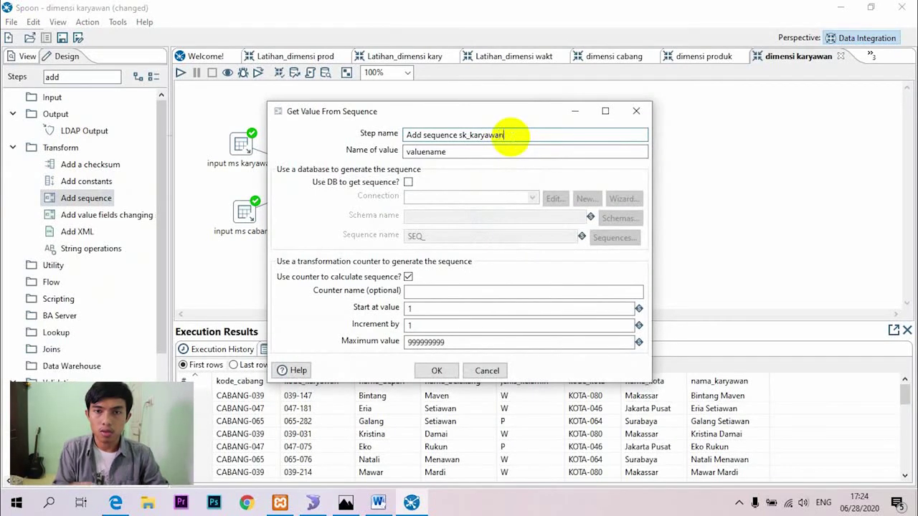
left_click_drag(465, 151, 391, 159)
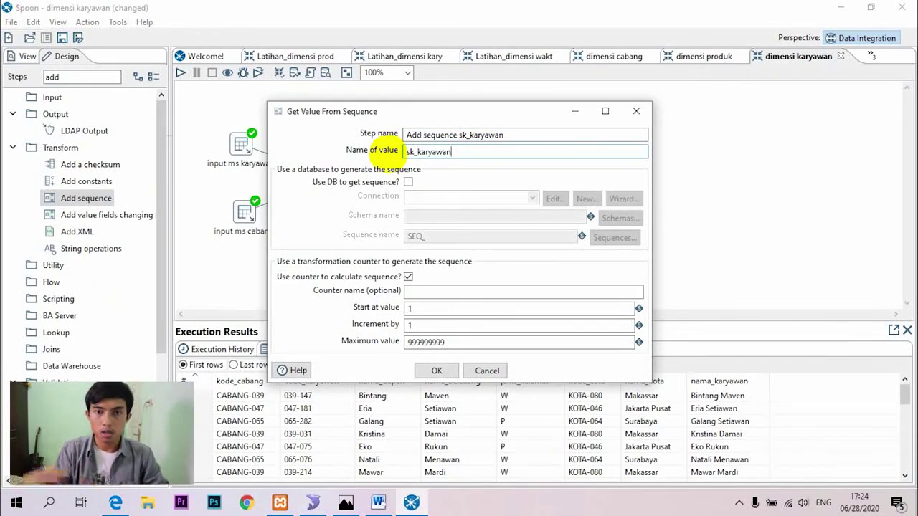
left_click(437, 370)
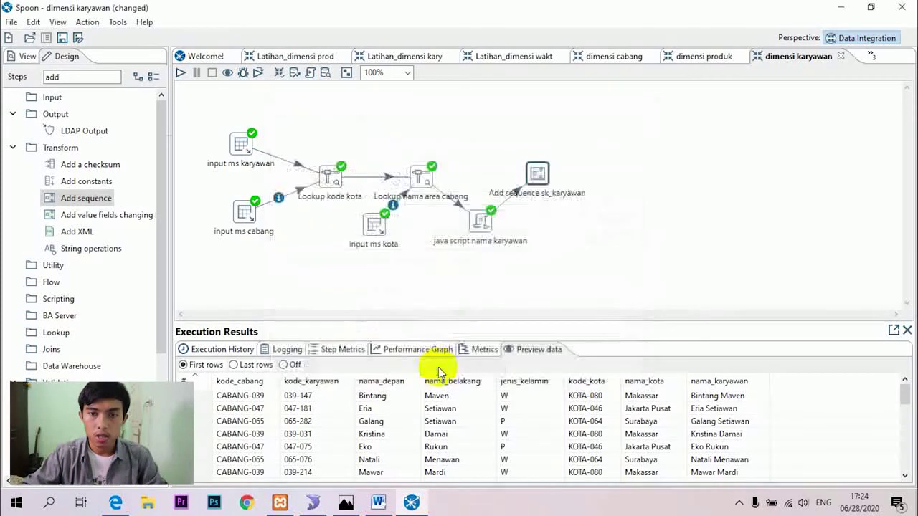
- Save and run the transformation locally, and preview the rows produced by "Add sequence sk_karyawan"
left_click(180, 72)
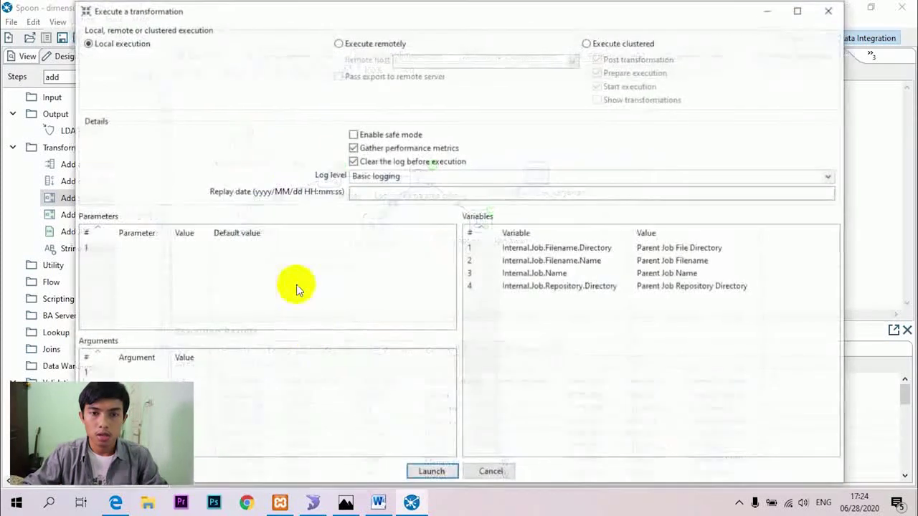
left_click(431, 471)
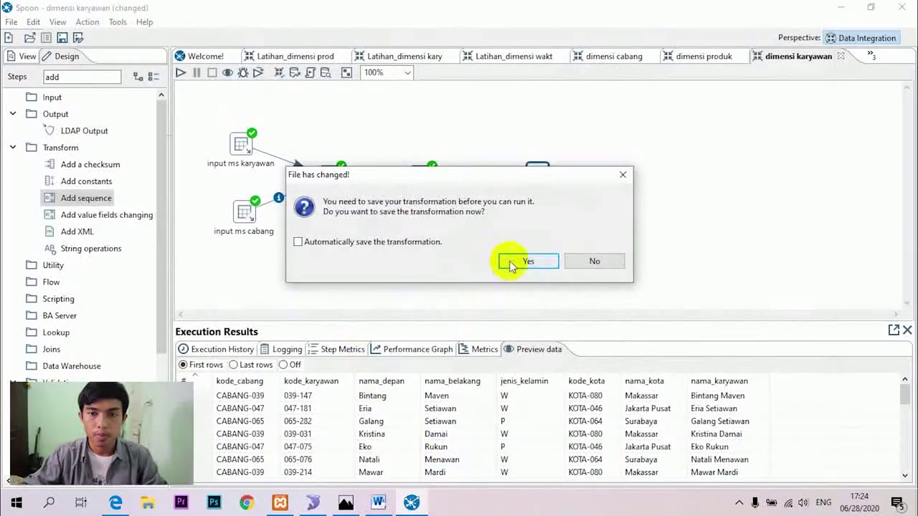
left_click(508, 263)
left_click(287, 349)
left_click(537, 349)
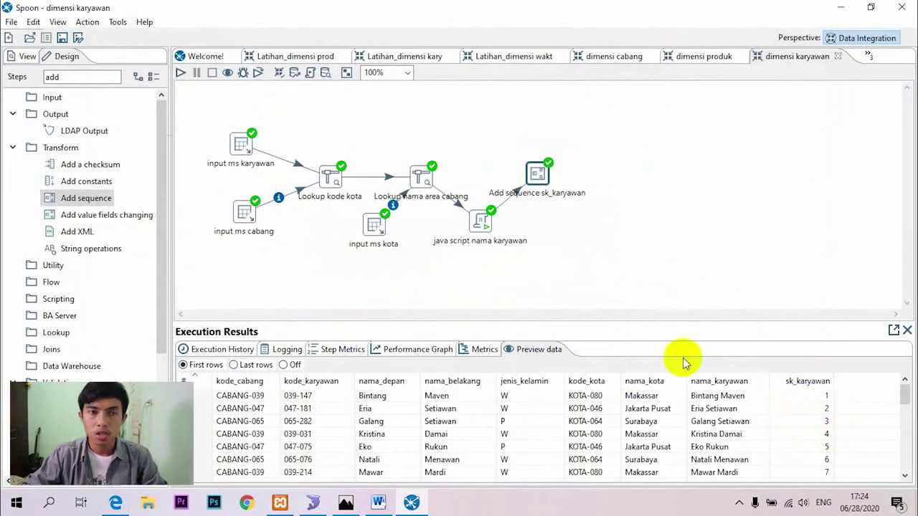
- Add a Select values step to the canvas and connect "Add sequence sk_karyawan" to it
double_click(50, 76)
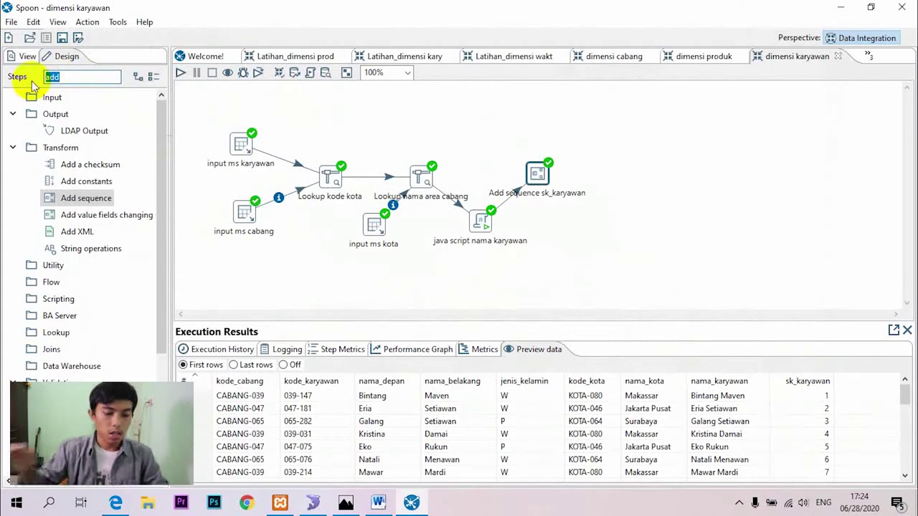
type("sele")
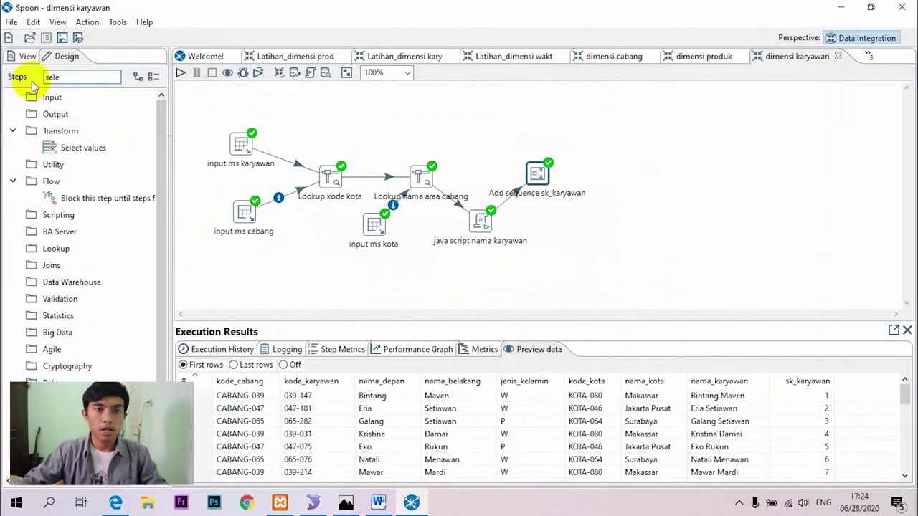
left_click_drag(82, 147, 586, 226)
mouse_move(547, 181)
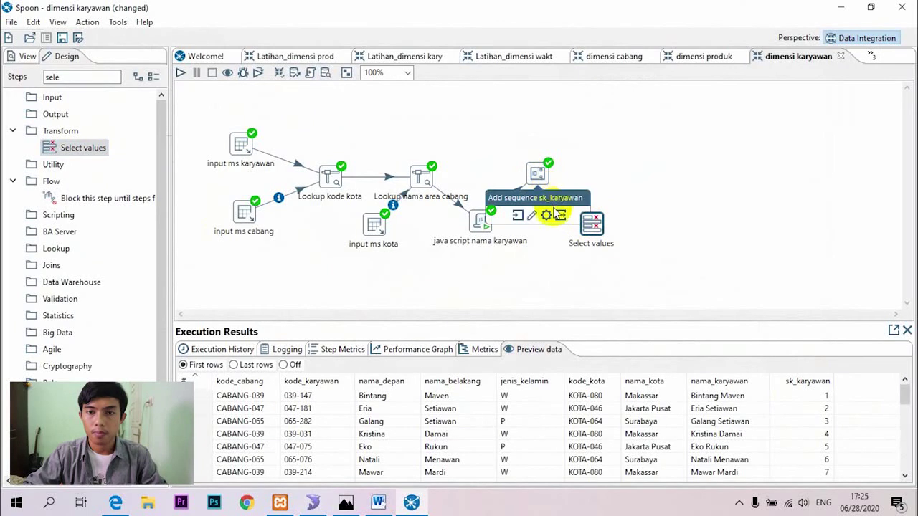
- Name the Select values step "urutkan atribut" and load all incoming fields into its selection list
double_click(589, 226)
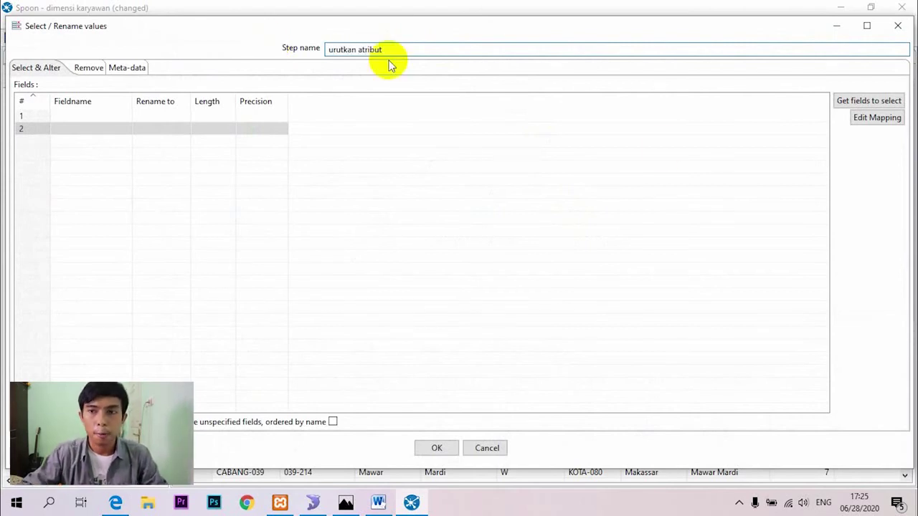
left_click(861, 102)
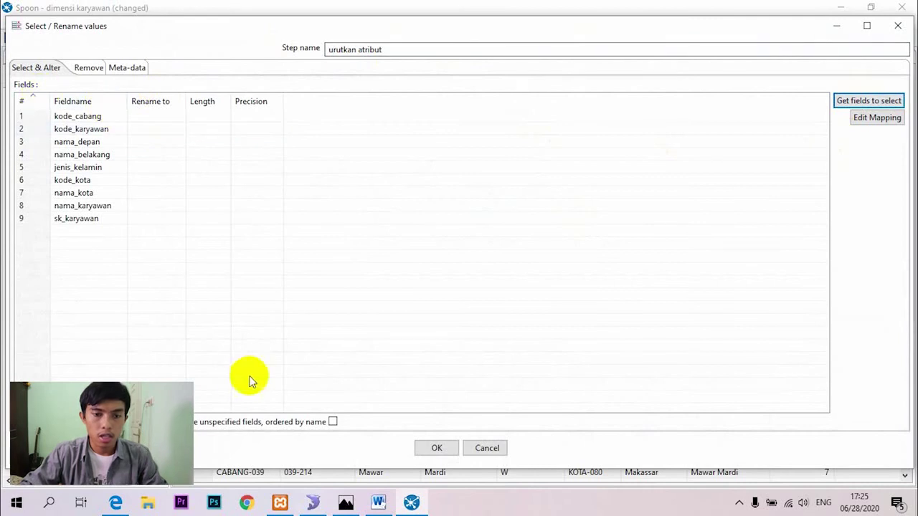
- Check the dim_karyawan attribute order in the star schema image and move sk_karyawan to the first row of the field list
left_click(346, 502)
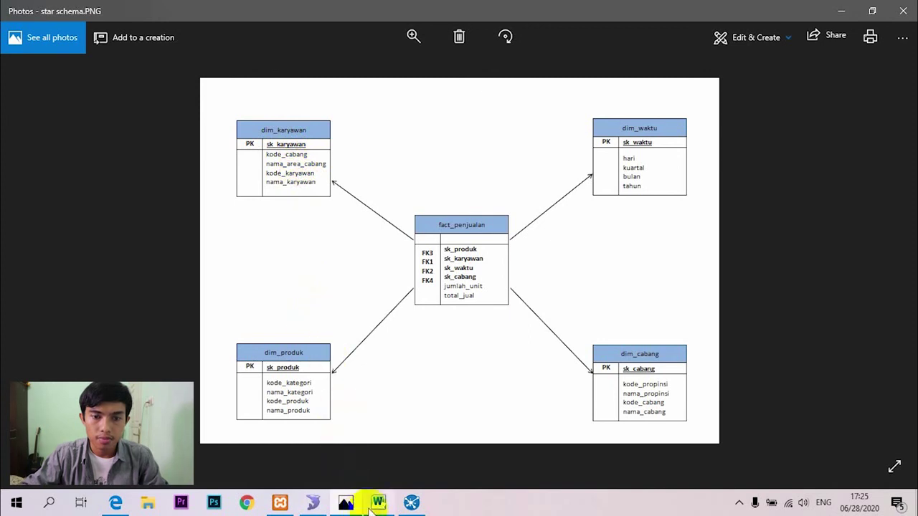
left_click(411, 502)
left_click(43, 221)
key("ctrl+Up")
key("ctrl+Up")
key("ctrl+Up")
key("ctrl+Up")
key("ctrl+Up")
key("ctrl+Up")
key("ctrl+Up")
key("ctrl+Up")
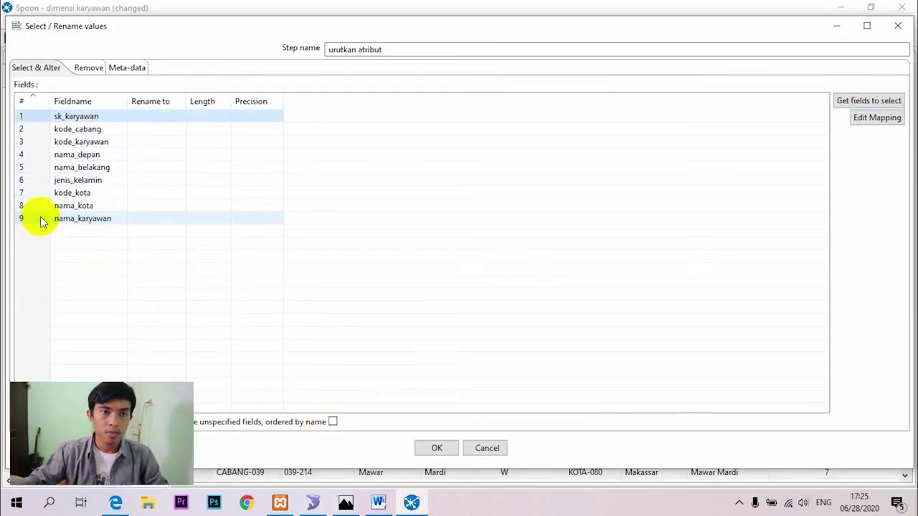
- Move nama_kota to the third row, following the star schema, and rename it to nama_area_cabang
left_click(346, 503)
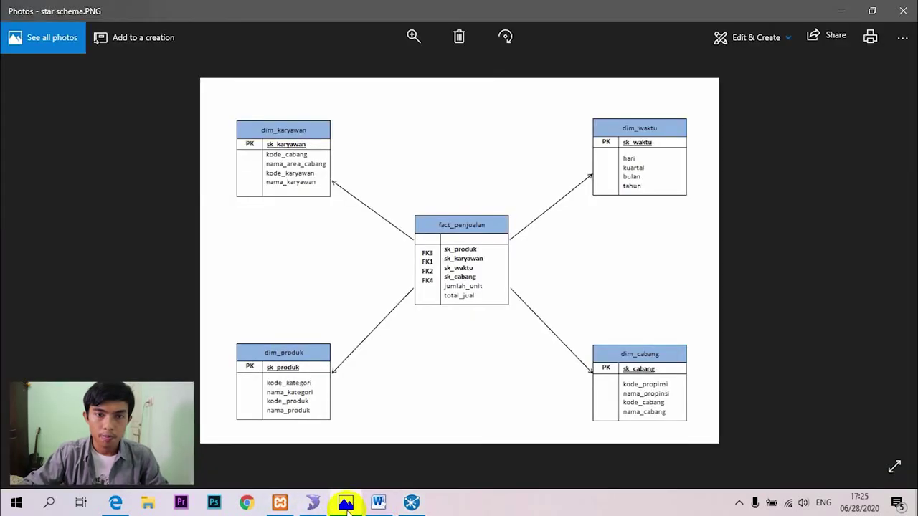
left_click(345, 503)
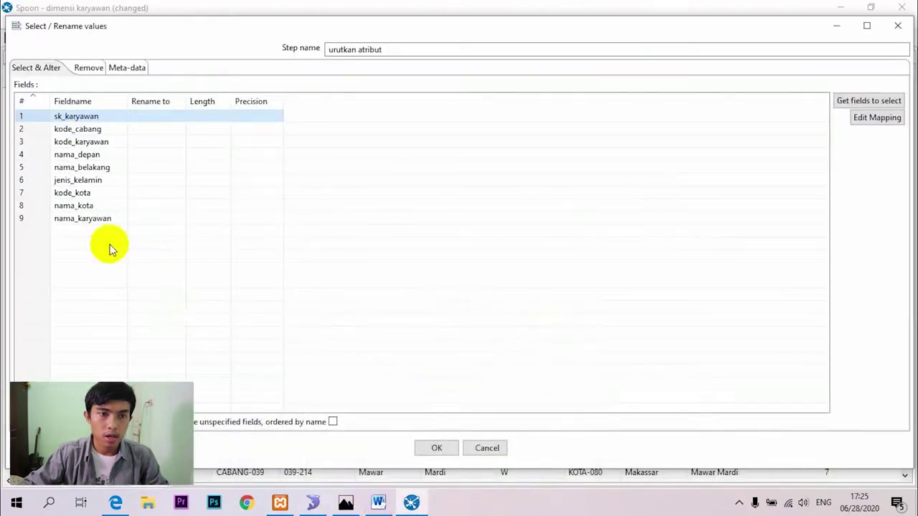
left_click(34, 206)
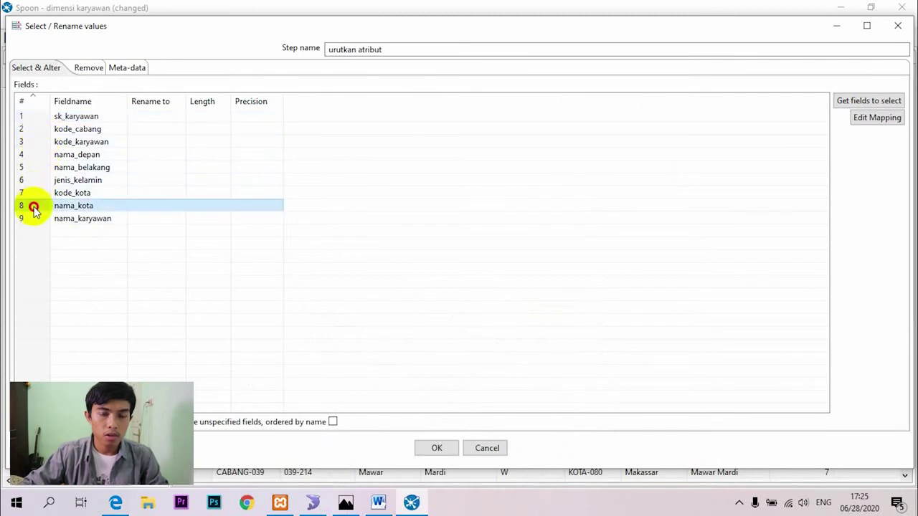
key("ctrl+Up")
key("ctrl+Up")
key("ctrl+Up")
key("ctrl+Up")
key("ctrl+Up")
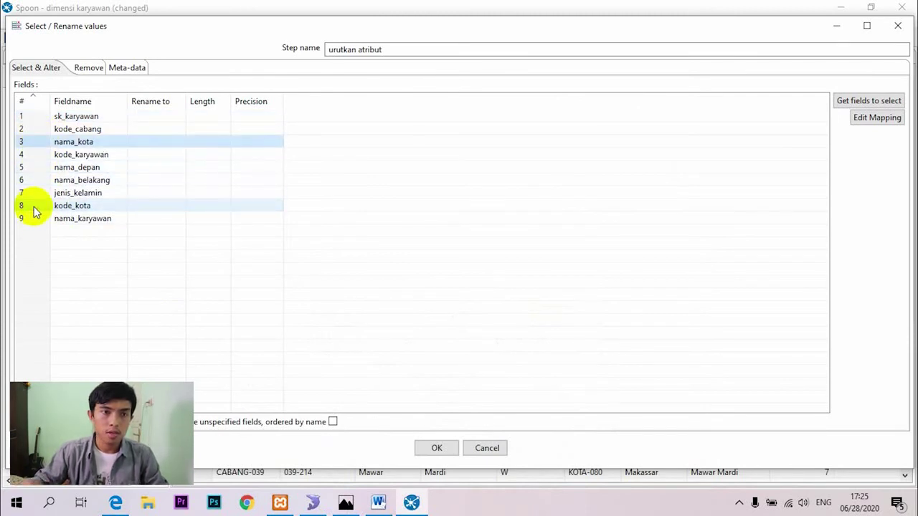
left_click(148, 141)
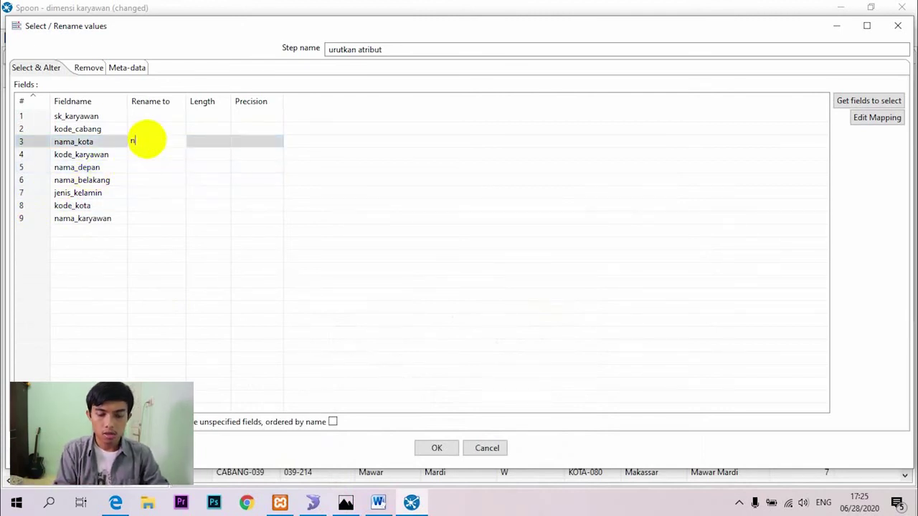
type("nama_area_cabang")
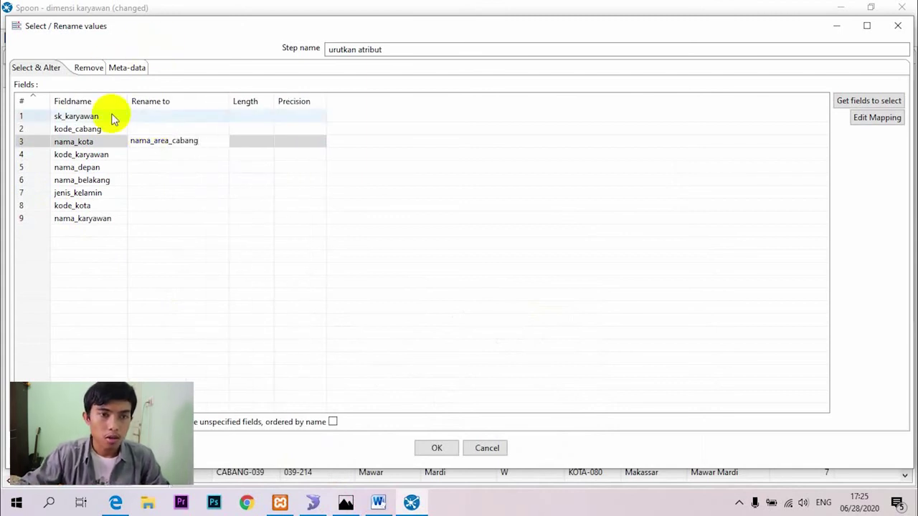
- Move nama_karyawan up to the fifth row, directly below kode_karyawan
left_click(40, 223)
key("ctrl+Up")
key("ctrl+Up")
key("ctrl+Up")
key("ctrl+Up")
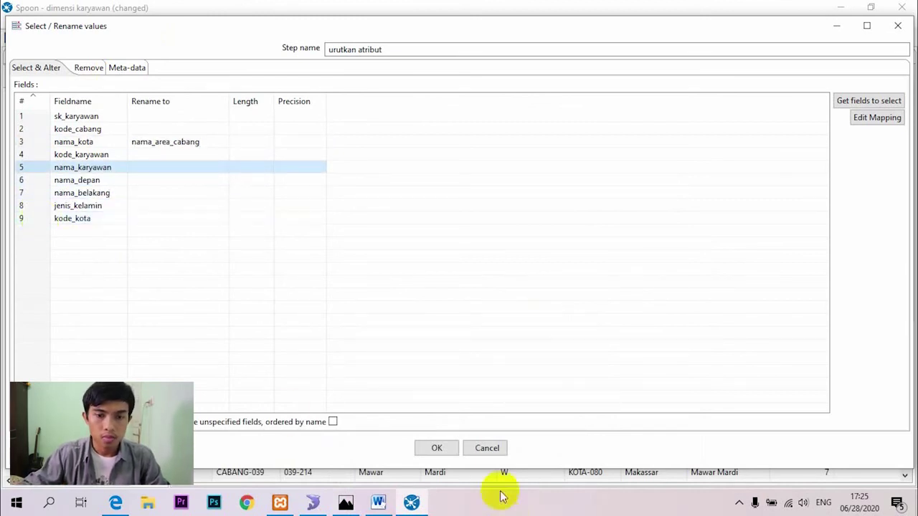
- Remove nama_depan, nama_belakang, jenis_kelamin and kode_kota from the selection to match the star schema, and save the step settings
left_click(347, 503)
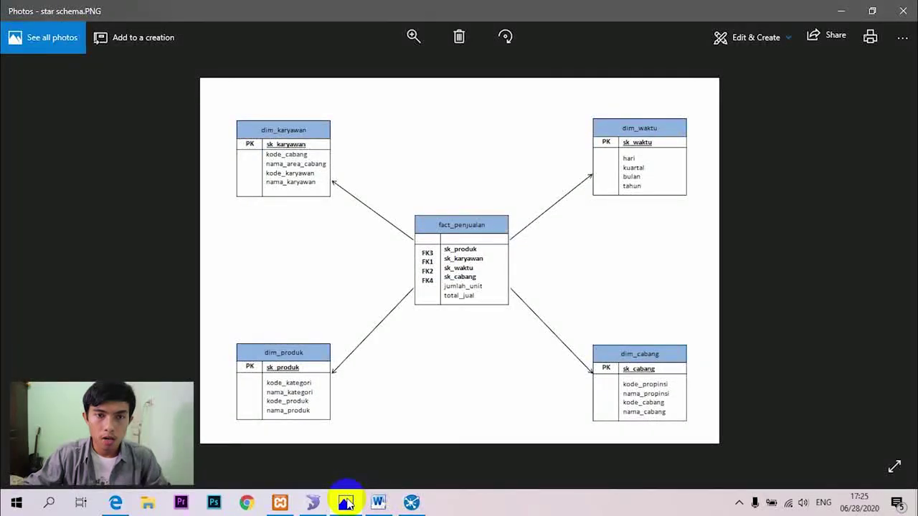
left_click(346, 503)
left_click(39, 183)
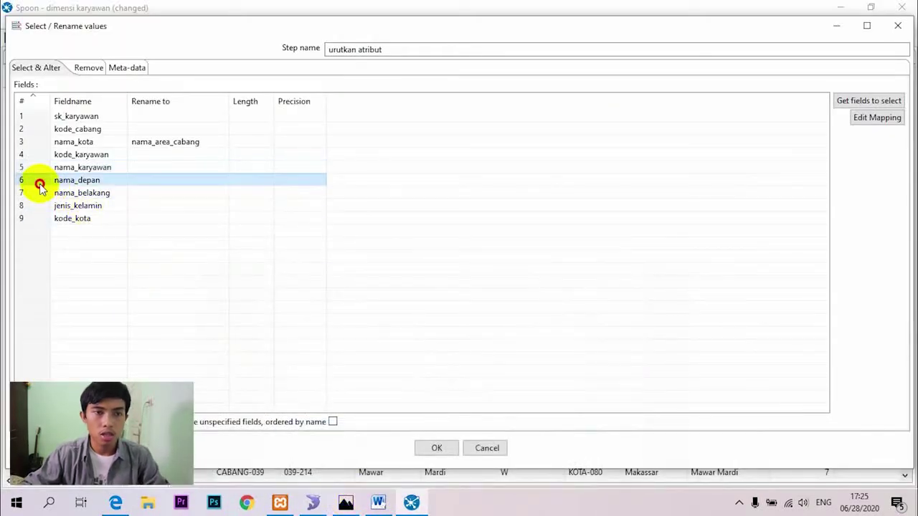
key("Delete")
key("Delete")
key("Delete")
key("Delete")
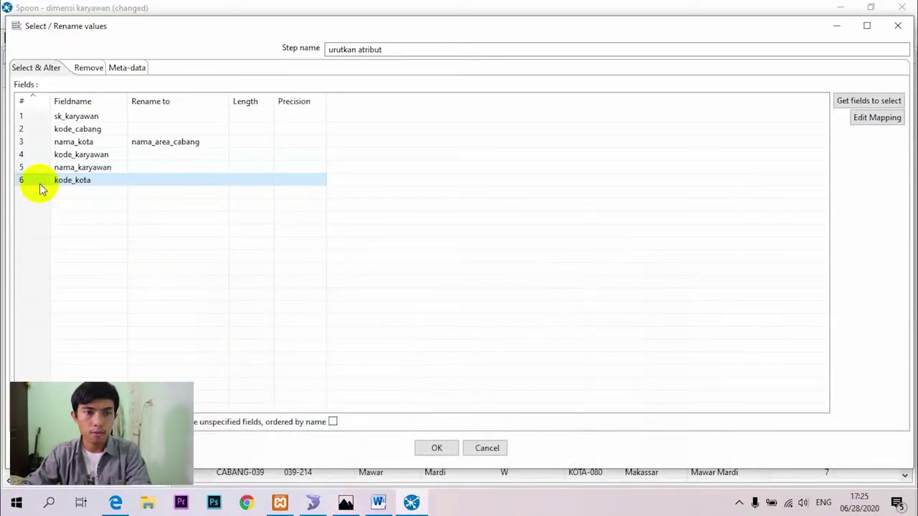
left_click(346, 503)
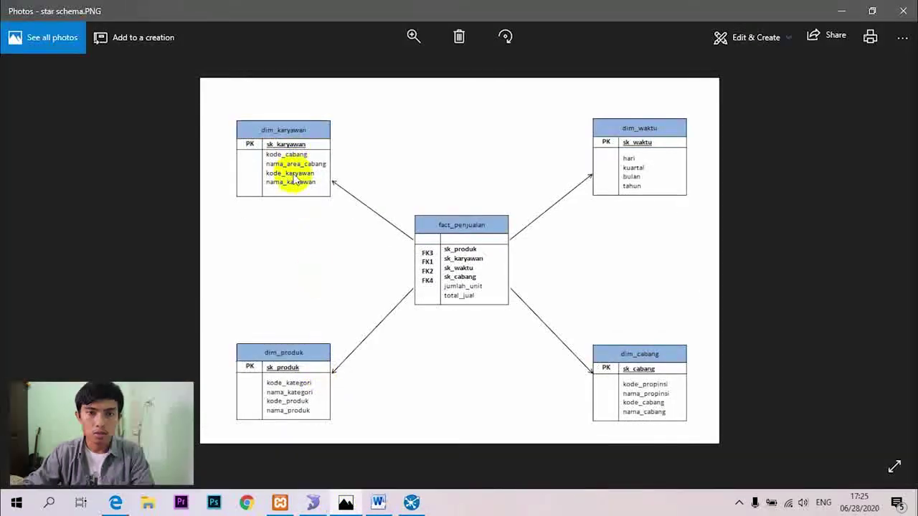
left_click(410, 502)
left_click(436, 447)
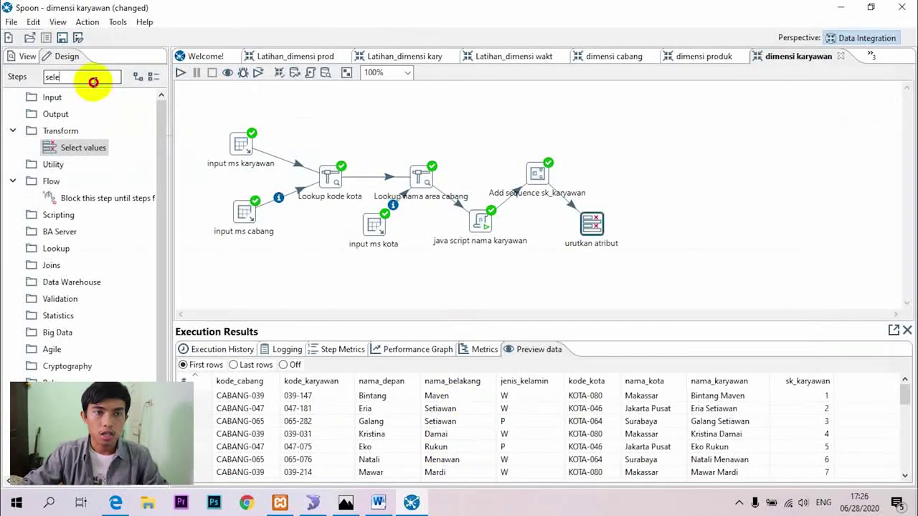
- Add a Table output step to the canvas and connect "urutkan atribut" to it
left_click_drag(92, 81, 39, 86)
type("table")
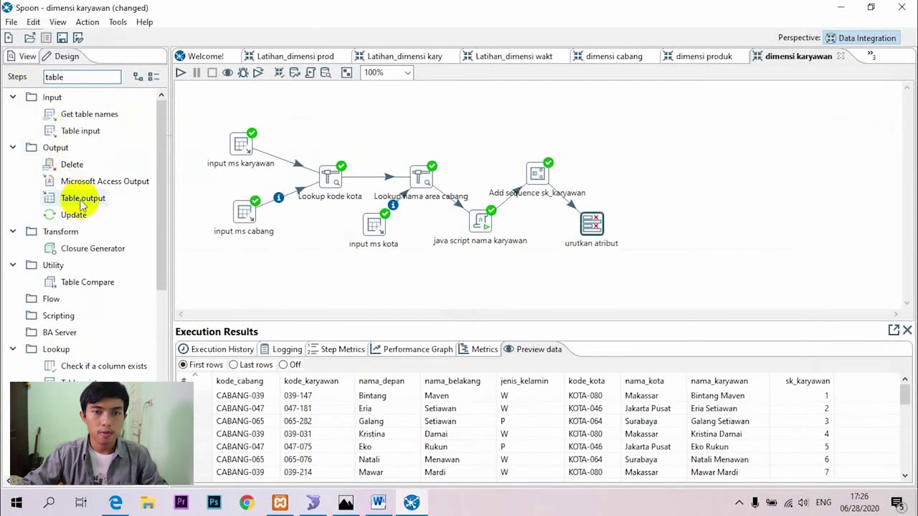
left_click_drag(72, 199, 642, 174)
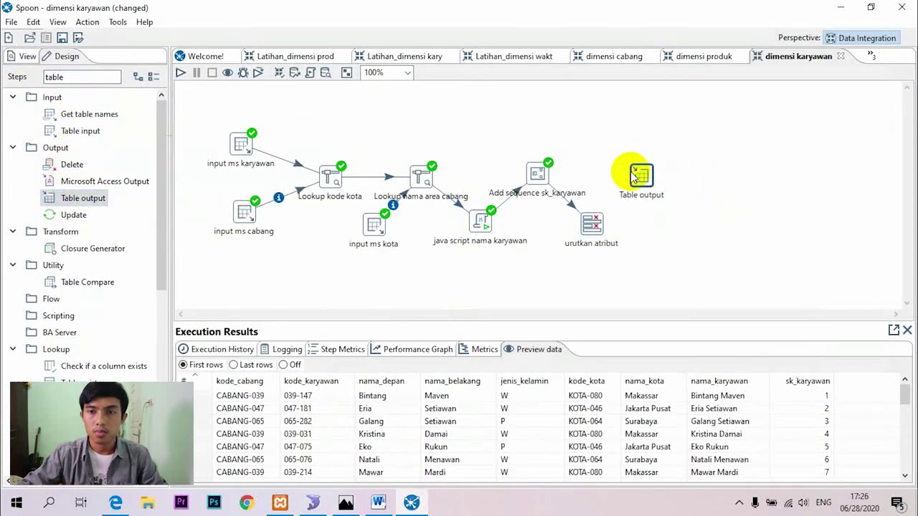
mouse_move(594, 228)
left_click_drag(612, 265, 650, 183)
left_click(663, 190)
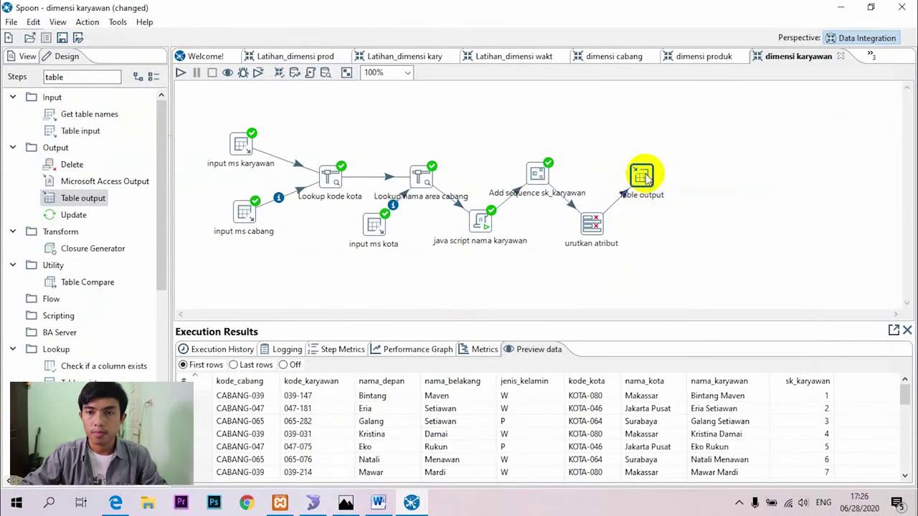
- Name the output step "output dimensi karyawan" and set its connection to phi_olap_2020 and target table to dim_karyawan
double_click(641, 175)
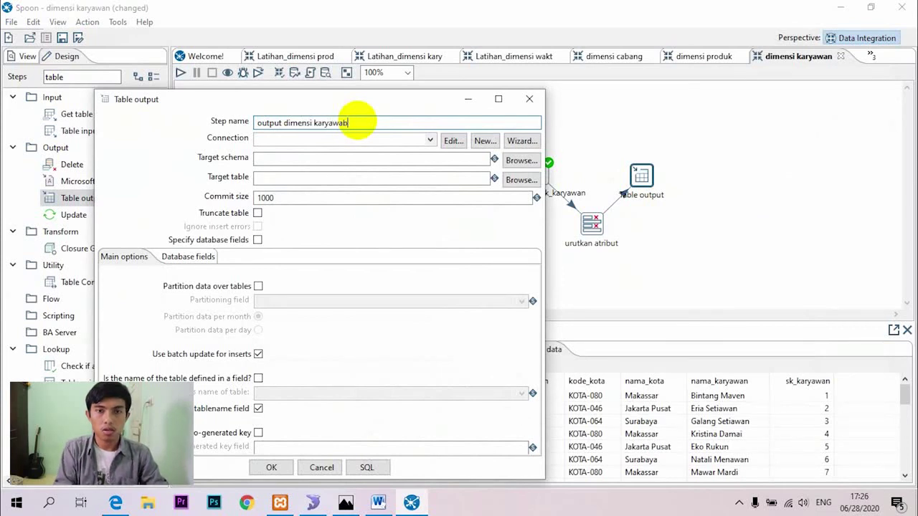
left_click(430, 140)
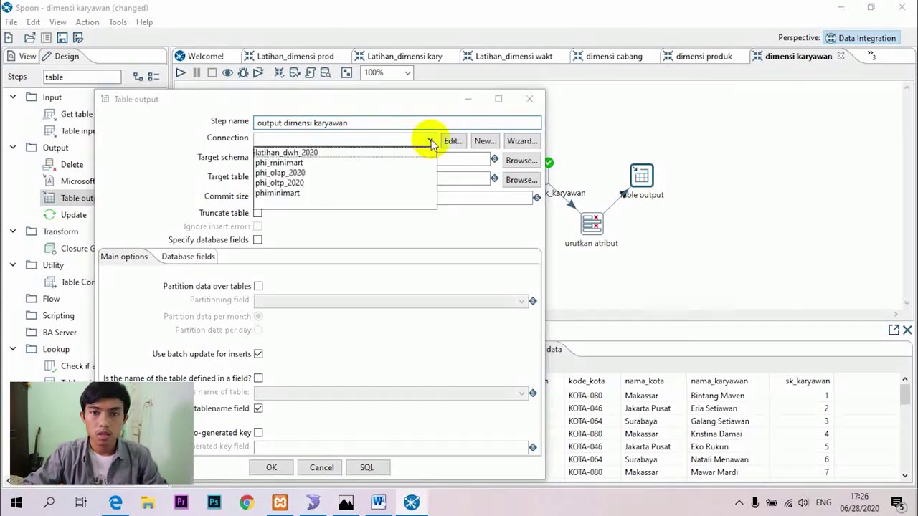
left_click(305, 173)
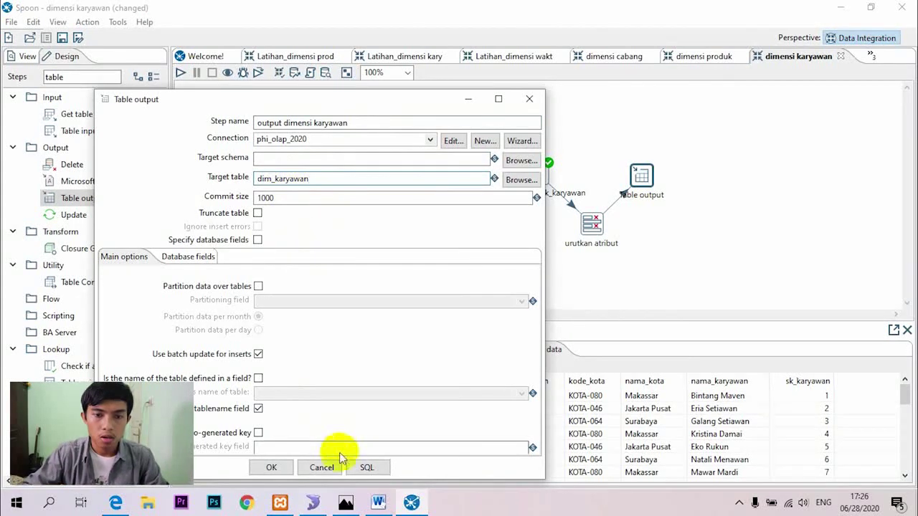
- Generate and execute the SQL that creates the dim_karyawan table, and save the output step's settings
left_click(366, 467)
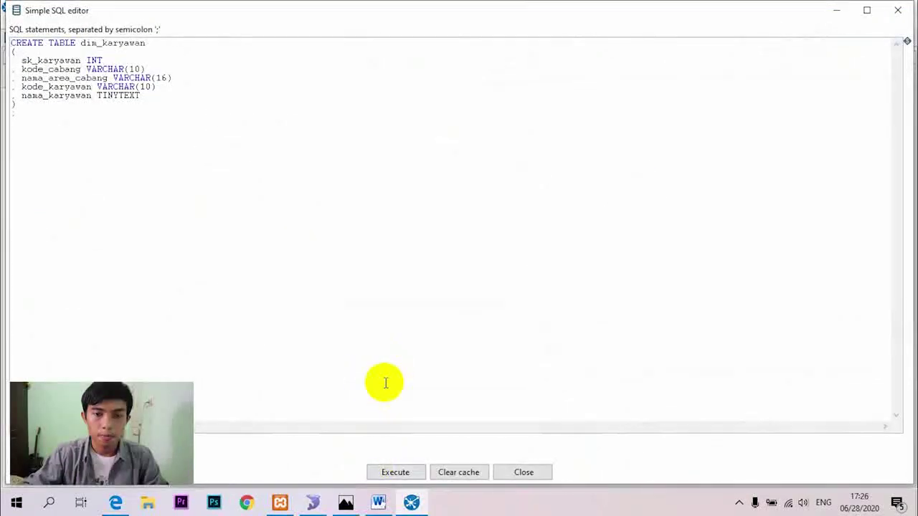
left_click(395, 472)
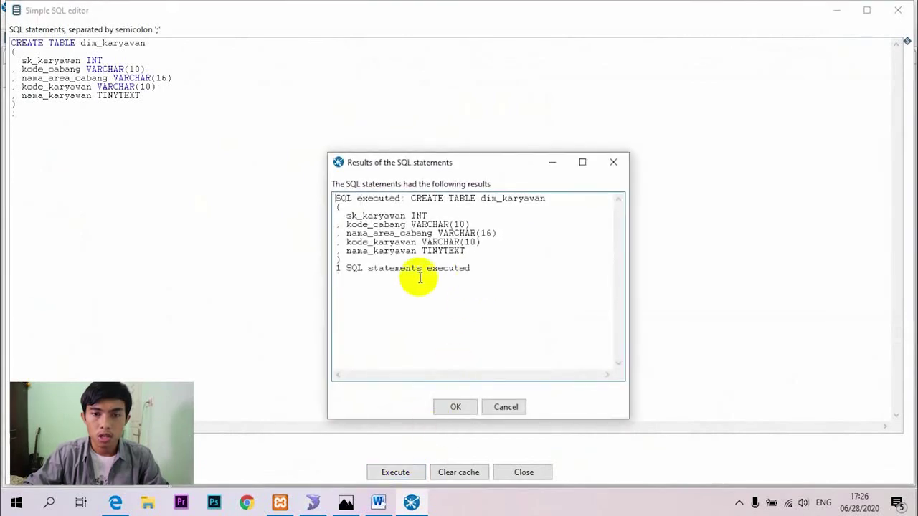
left_click_drag(368, 270, 469, 271)
left_click(454, 407)
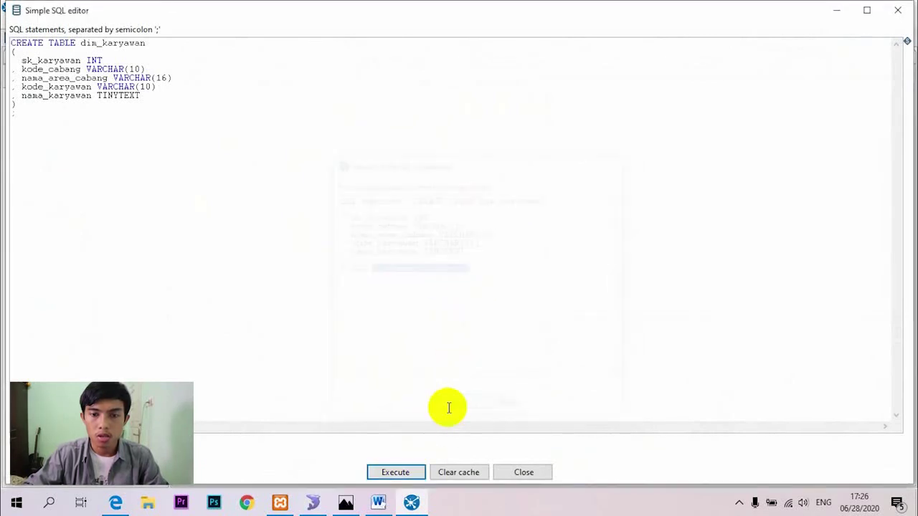
left_click(524, 472)
left_click(272, 468)
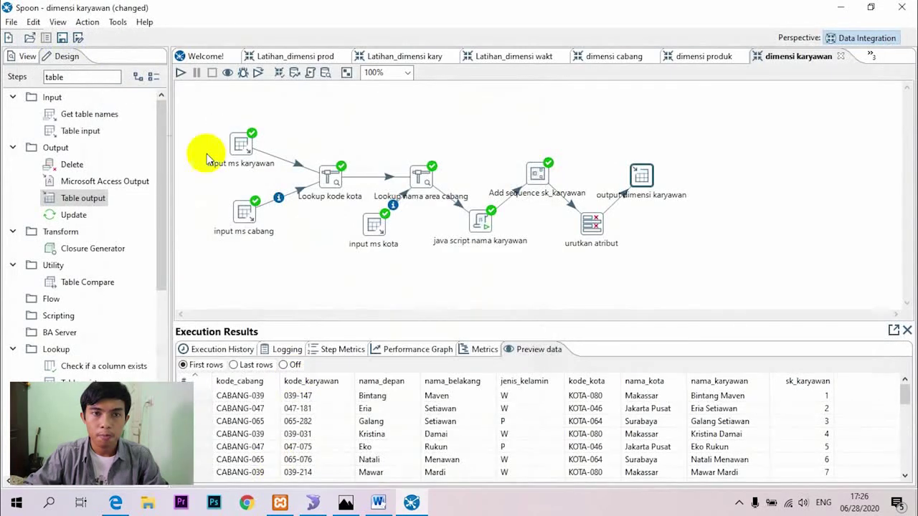
- Save the dimensi karyawan transformation and run it locally
left_click(180, 72)
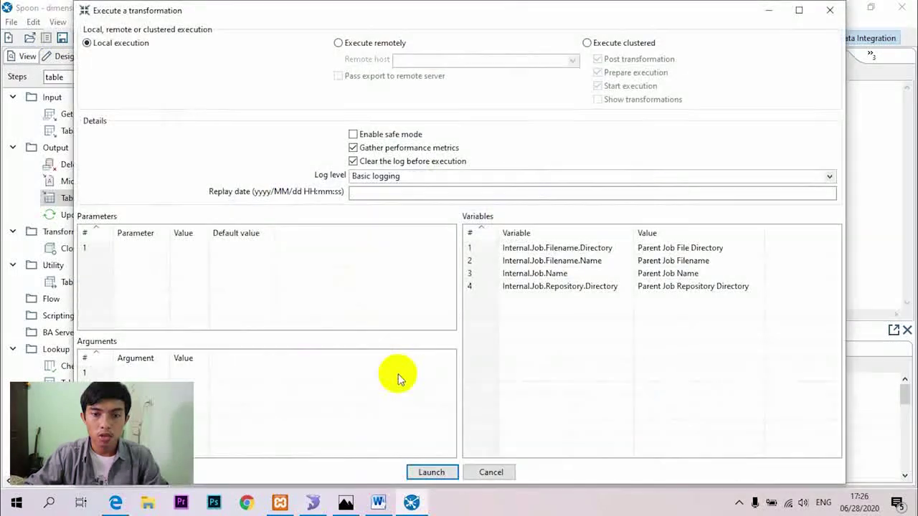
left_click(433, 473)
left_click(522, 262)
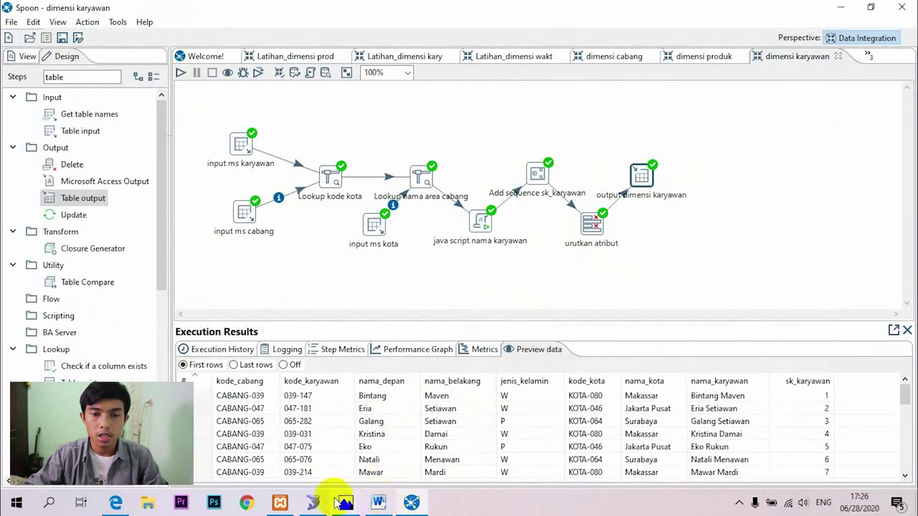
- Switch to SQLyog, refresh the phi_olap_2020 tables, and view the data in dim_karyawan
left_click(314, 502)
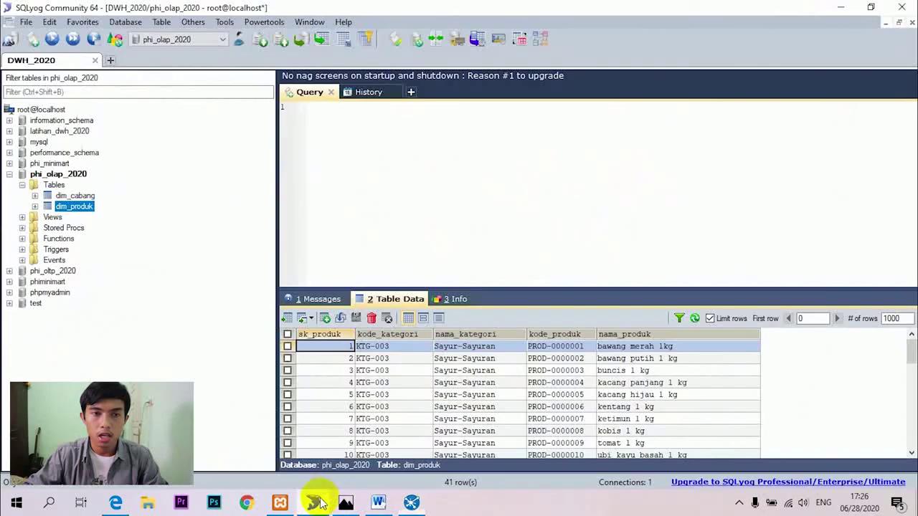
left_click(112, 39)
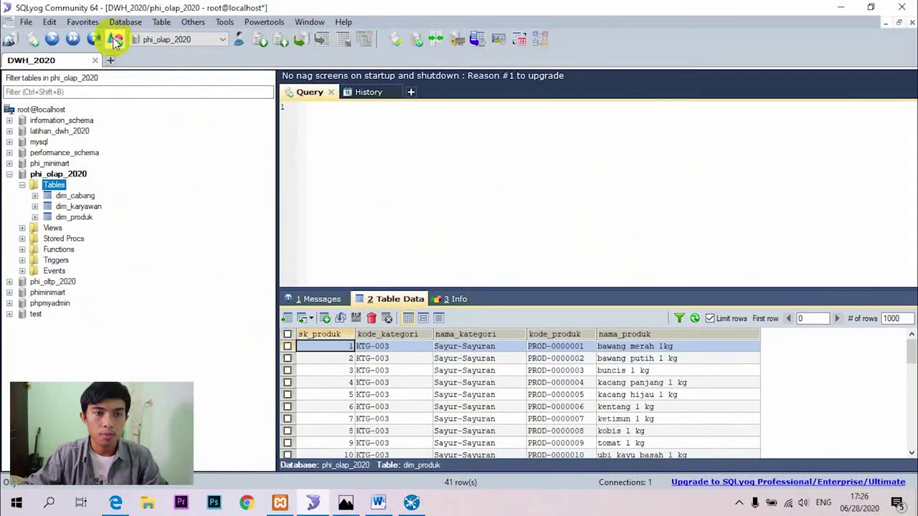
left_click(78, 207)
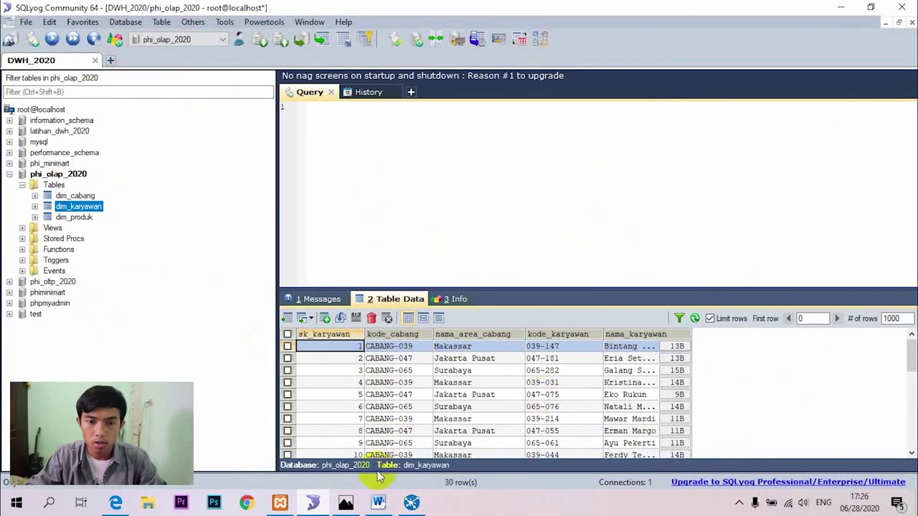
- Compare the table's columns with dim_karyawan in the star schema image, and switch to the assignment PDF in Edge
left_click(347, 504)
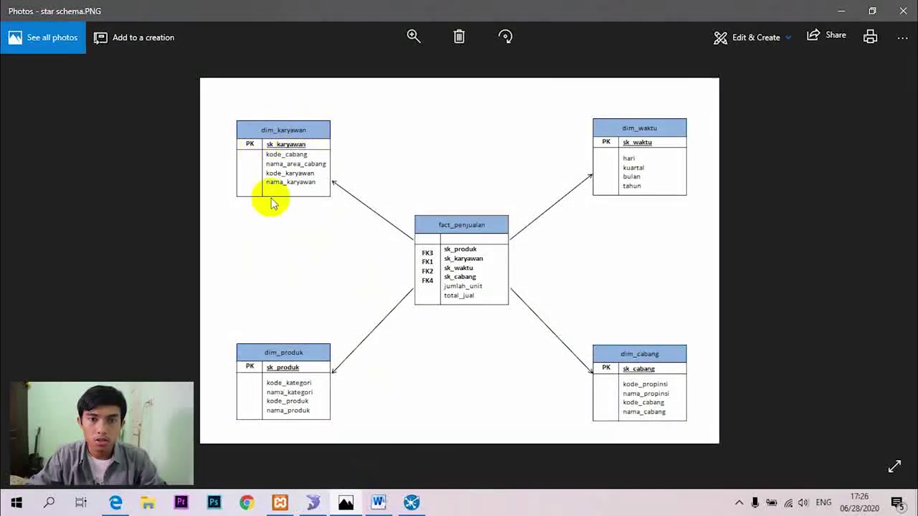
left_click(340, 496)
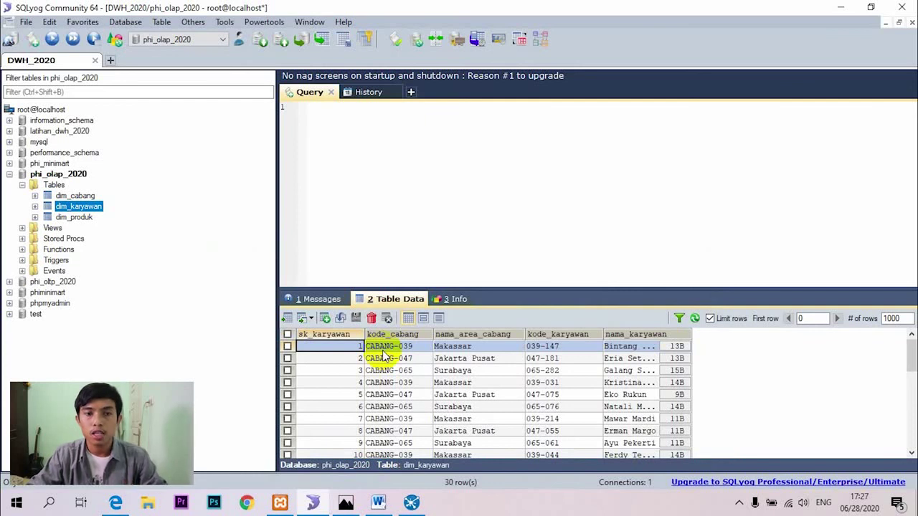
left_click(116, 503)
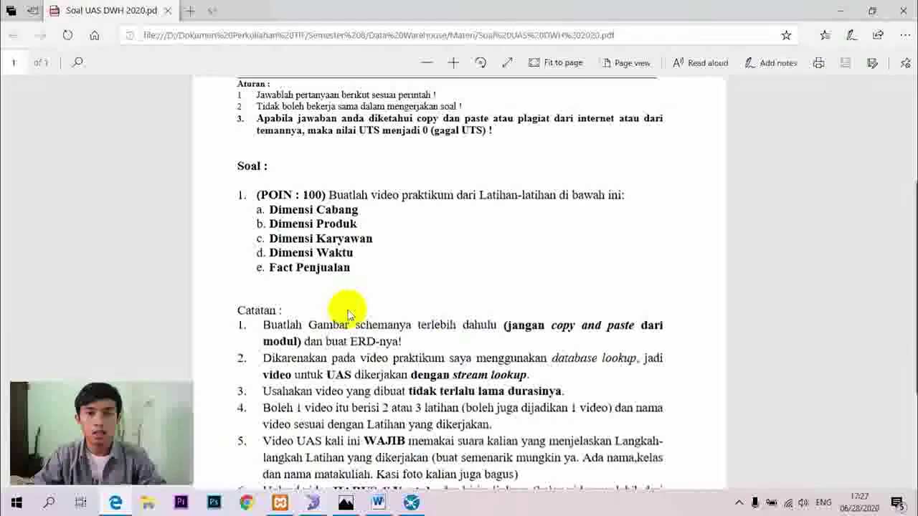